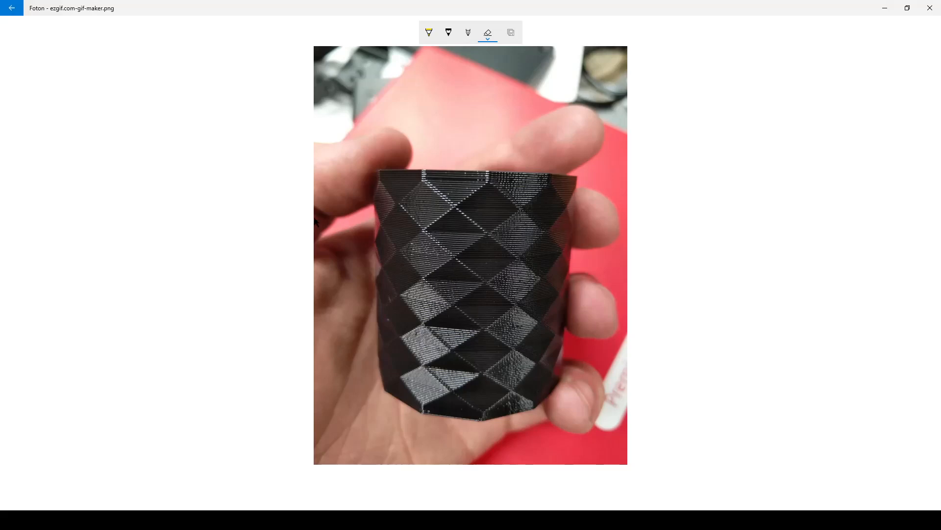
# Step: Outline in red one rim segment, one base segment and a split diamond facet on the vase photo
pyautogui.click(434, 30)
pyautogui.click(428, 32)
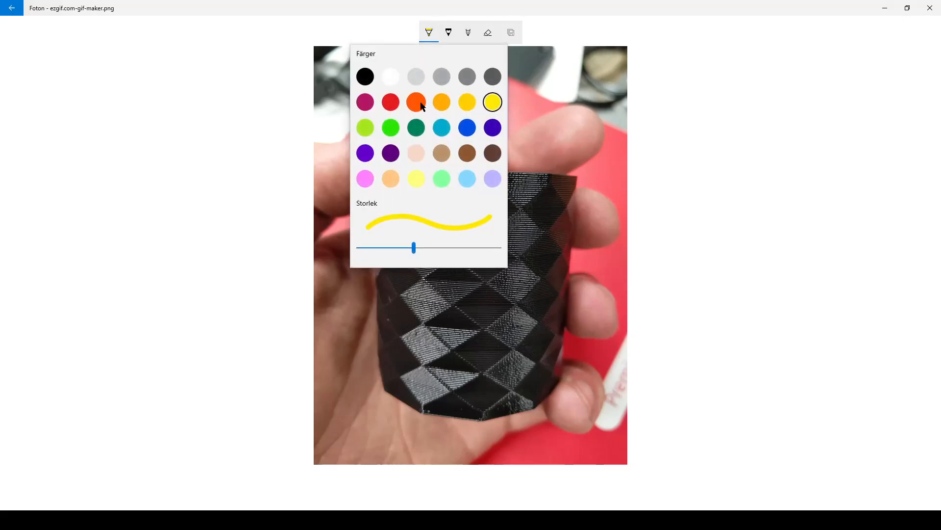
pyautogui.click(398, 101)
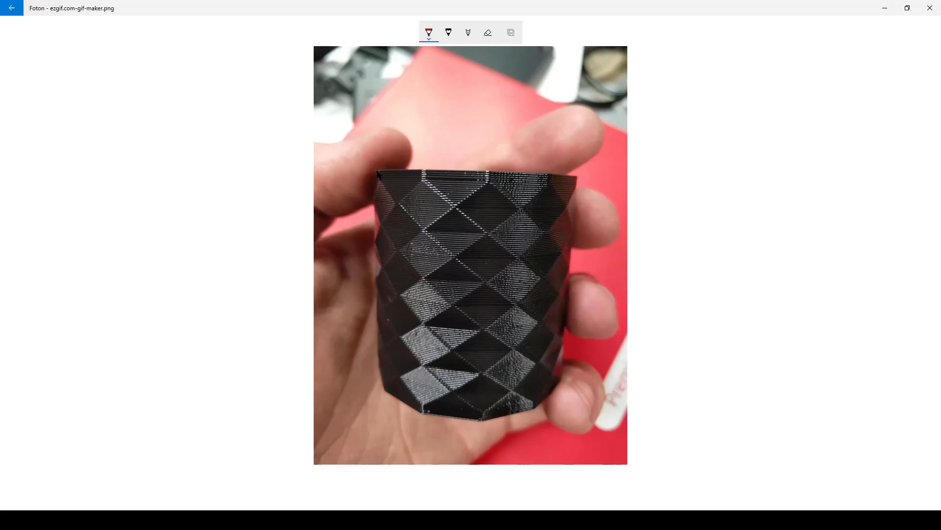
pyautogui.moveTo(380, 173)
pyautogui.mouseDown()
pyautogui.moveTo(427, 177)
pyautogui.moveTo(387, 175)
pyautogui.mouseUp()
pyautogui.moveTo(419, 414)
pyautogui.mouseDown()
pyautogui.moveTo(420, 401)
pyautogui.moveTo(382, 388)
pyautogui.moveTo(392, 405)
pyautogui.moveTo(418, 412)
pyautogui.mouseUp()
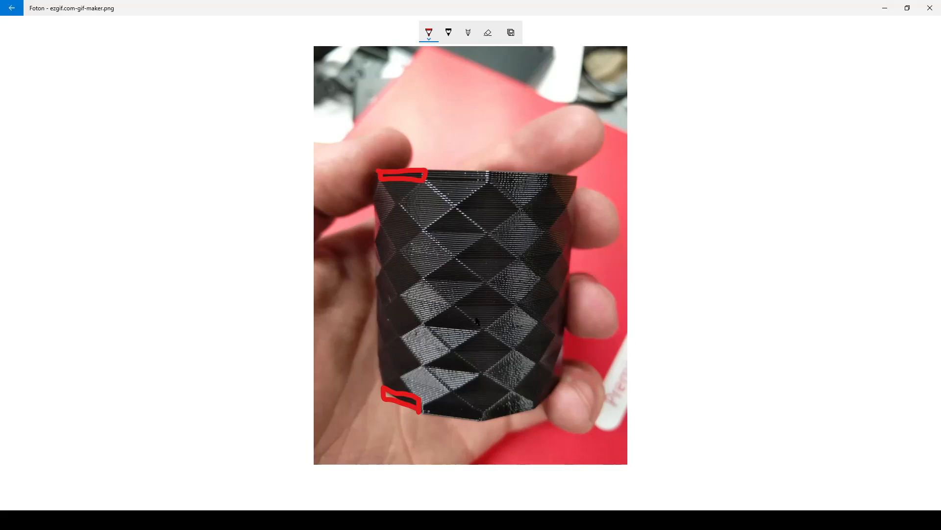
pyautogui.moveTo(404, 252)
pyautogui.mouseDown()
pyautogui.moveTo(431, 234)
pyautogui.moveTo(449, 255)
pyautogui.moveTo(429, 277)
pyautogui.moveTo(402, 254)
pyautogui.moveTo(446, 256)
pyautogui.moveTo(402, 255)
pyautogui.mouseUp()
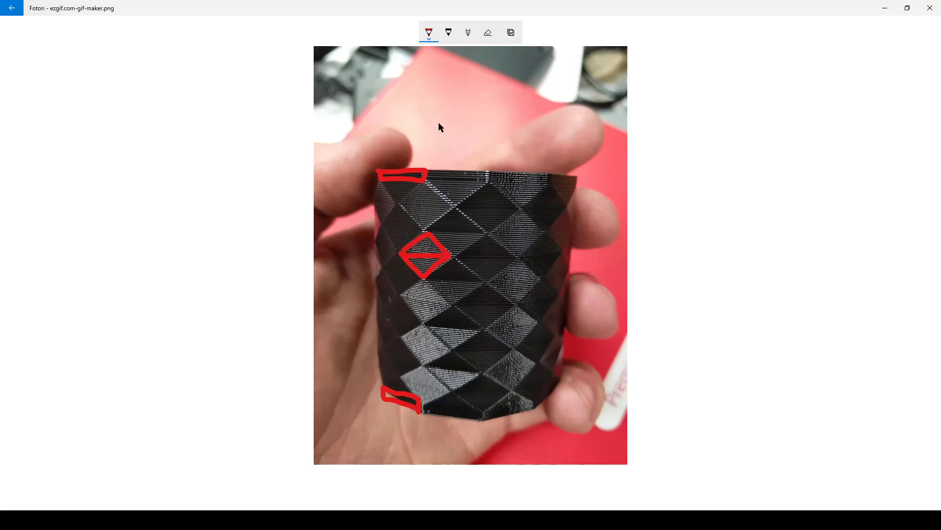
# Step: Draw two blue dashed horizontal lines across the vase, through the red diamond's lower tip and its middle
pyautogui.click(429, 32)
pyautogui.click(468, 128)
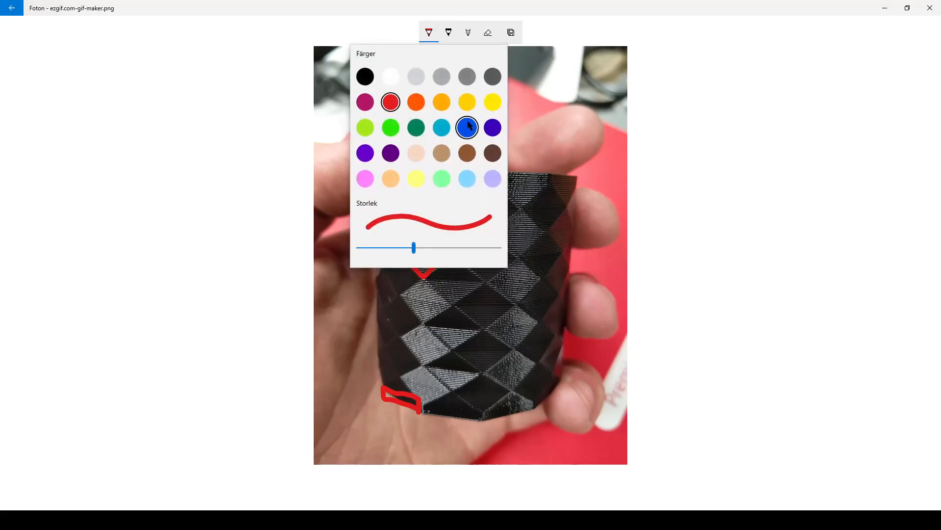
pyautogui.click(478, 287)
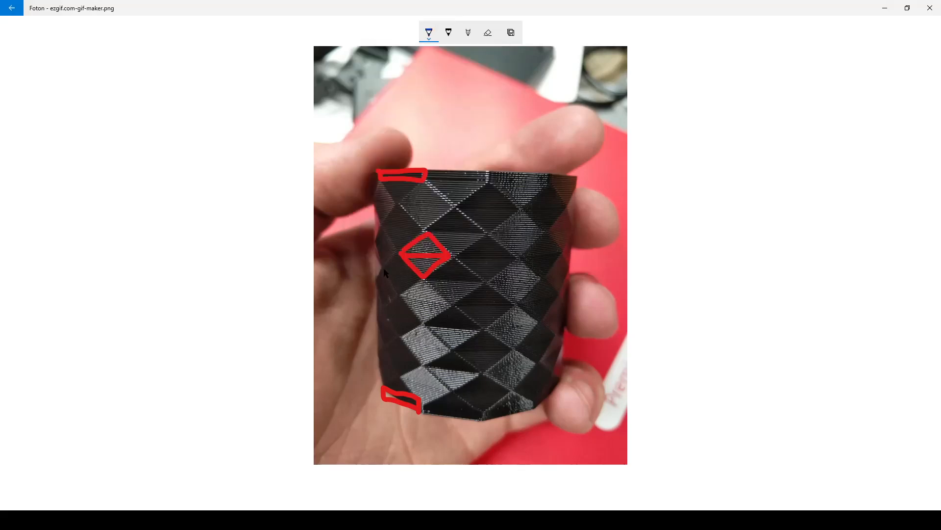
pyautogui.moveTo(384, 269)
pyautogui.mouseDown()
pyautogui.moveTo(529, 282)
pyautogui.moveTo(568, 273)
pyautogui.mouseUp()
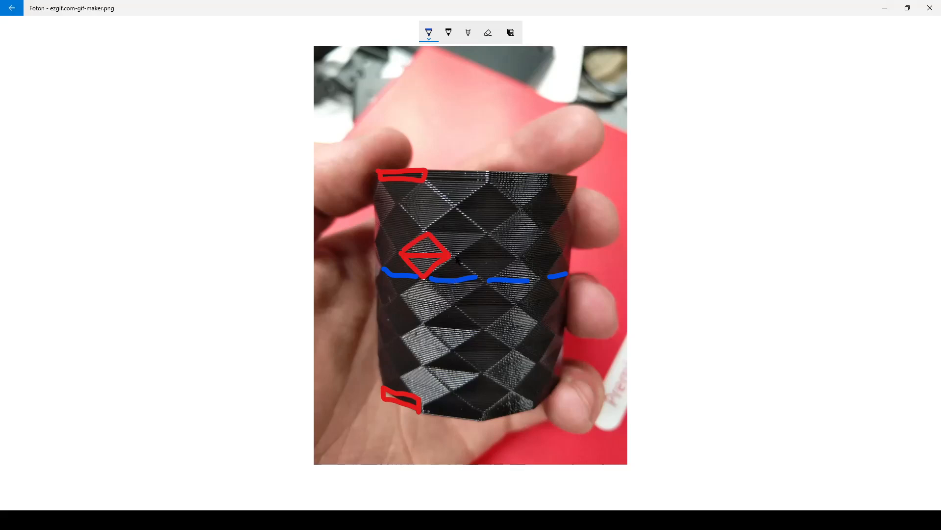
pyautogui.moveTo(457, 256); pyautogui.dragTo(561, 253)
pyautogui.moveTo(437, 257); pyautogui.dragTo(373, 247)
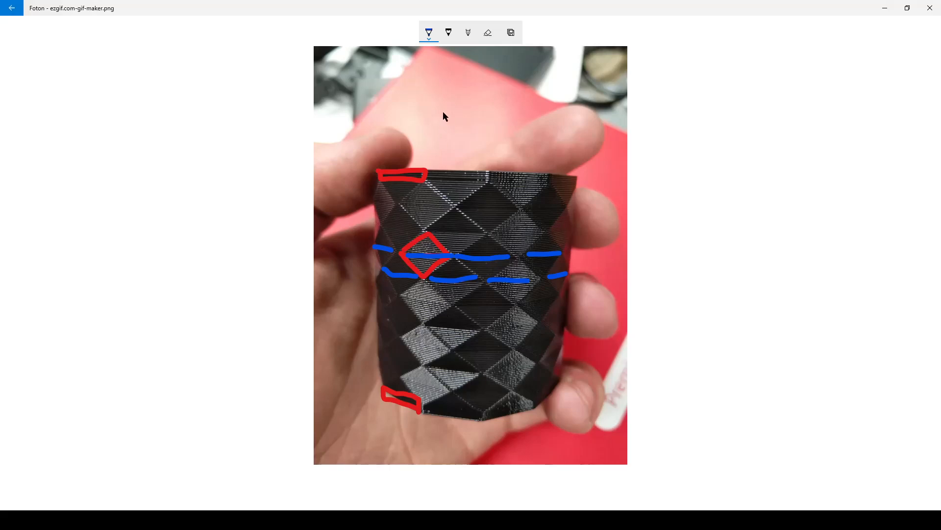
# Step: Outline the adjoining triangular facets near the vase's base in green and add a green dashed vertical line up to the rim
pyautogui.click(429, 32)
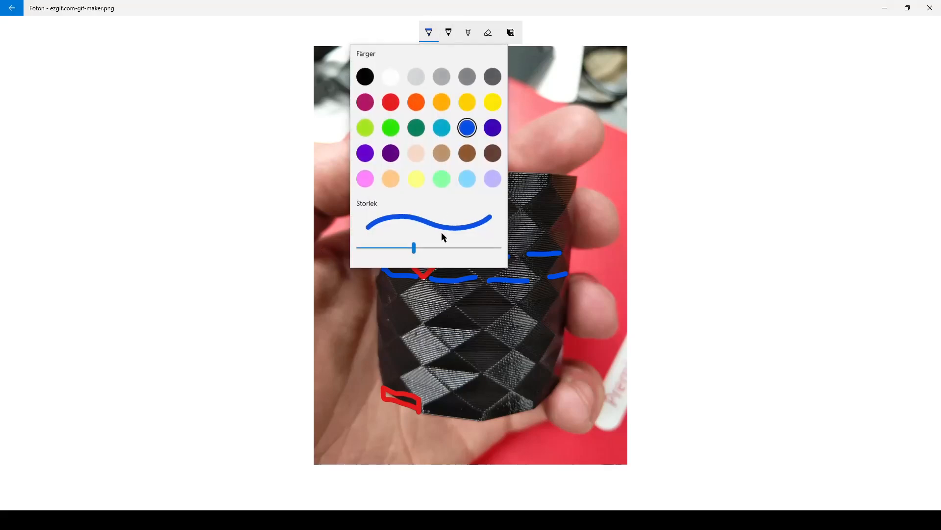
pyautogui.click(391, 128)
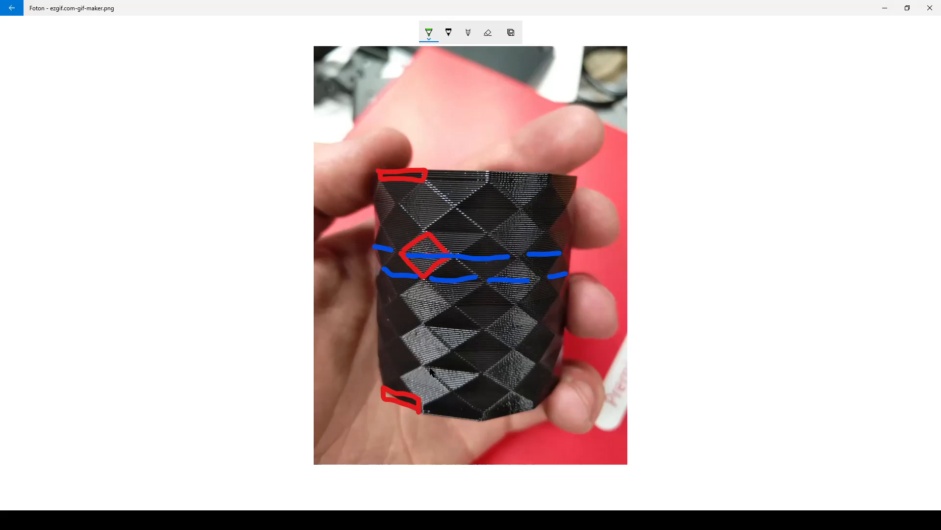
pyautogui.moveTo(429, 367)
pyautogui.mouseDown()
pyautogui.moveTo(447, 387)
pyautogui.moveTo(481, 374)
pyautogui.moveTo(429, 369)
pyautogui.moveTo(450, 355)
pyautogui.moveTo(479, 375)
pyautogui.mouseUp()
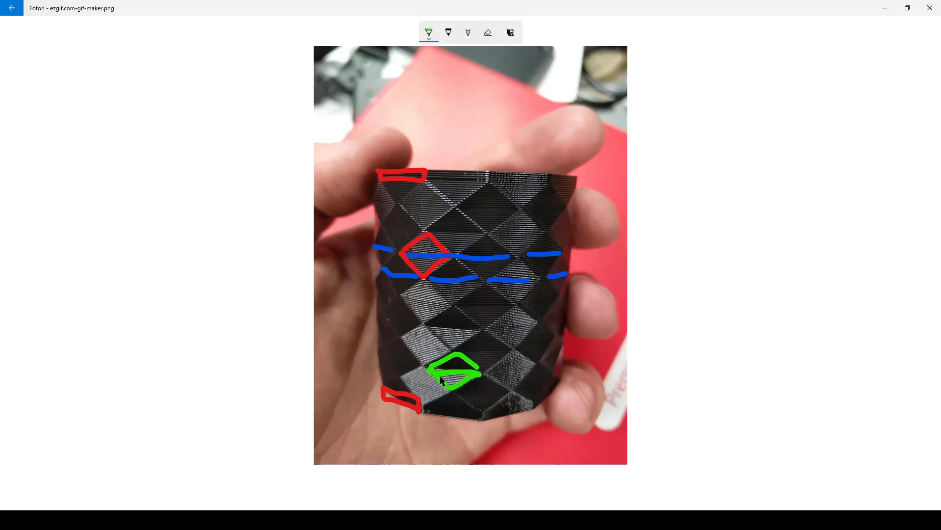
pyautogui.moveTo(459, 392)
pyautogui.mouseDown()
pyautogui.moveTo(505, 390)
pyautogui.moveTo(482, 377)
pyautogui.moveTo(483, 350)
pyautogui.moveTo(508, 350)
pyautogui.moveTo(482, 369)
pyautogui.mouseUp()
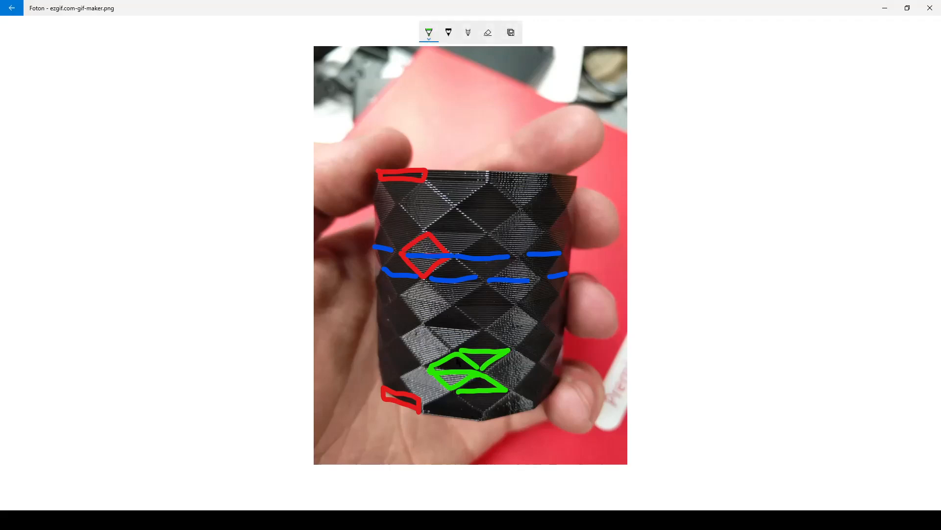
pyautogui.moveTo(421, 395); pyautogui.dragTo(425, 182)
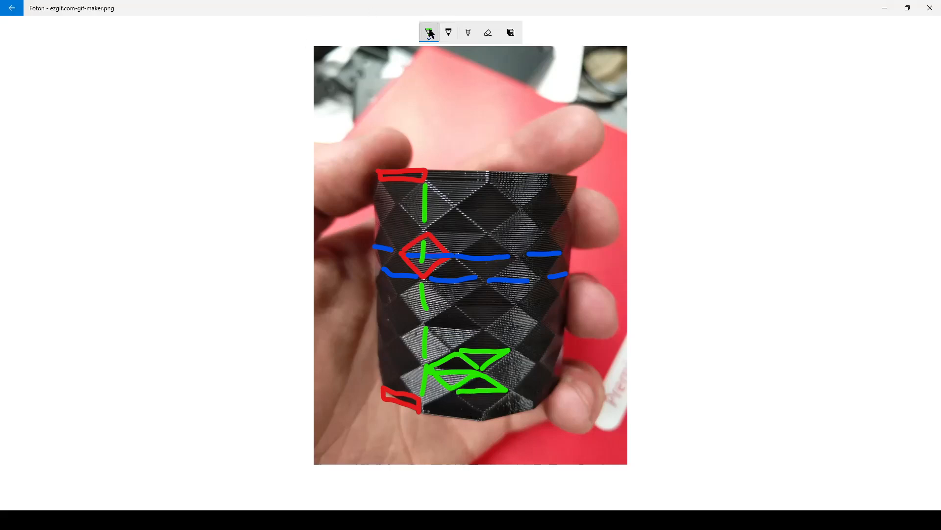
# Step: Mark the area around the green-outlined facets near the vase's base in yellow
pyautogui.click(430, 34)
pyautogui.click(493, 102)
pyautogui.moveTo(449, 376); pyautogui.dragTo(475, 386)
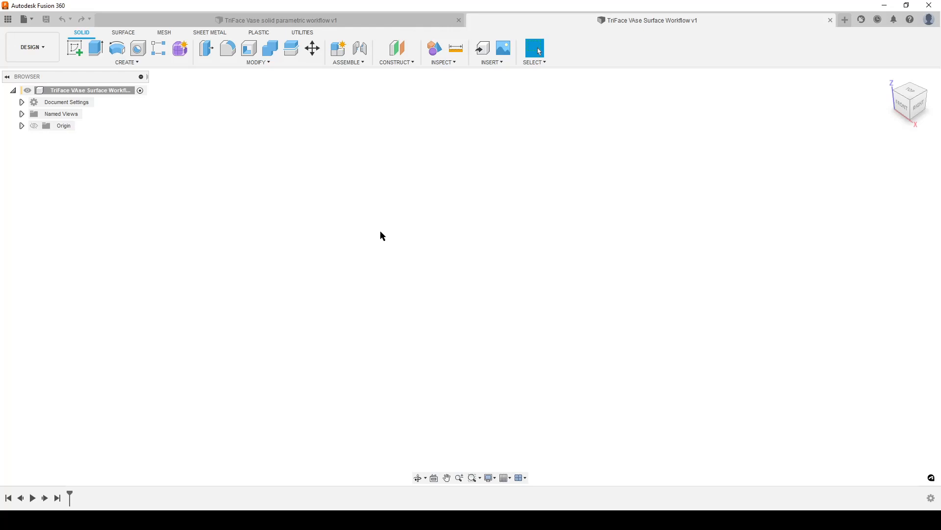
# Step: In Fusion 360, sketch a 12-sided circumscribed polygon centred on the origin of the horizontal XY plane, with a radius of about 33 mm
pyautogui.click(75, 48)
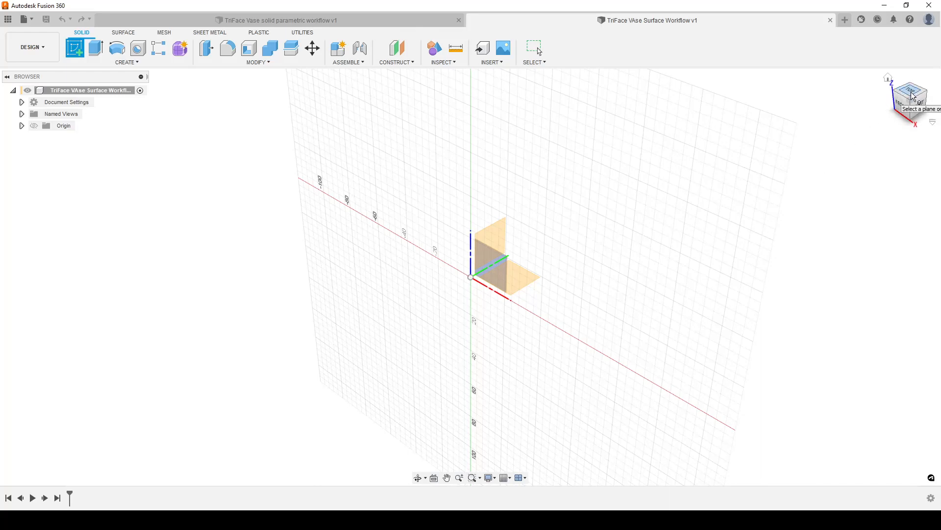
pyautogui.click(528, 281)
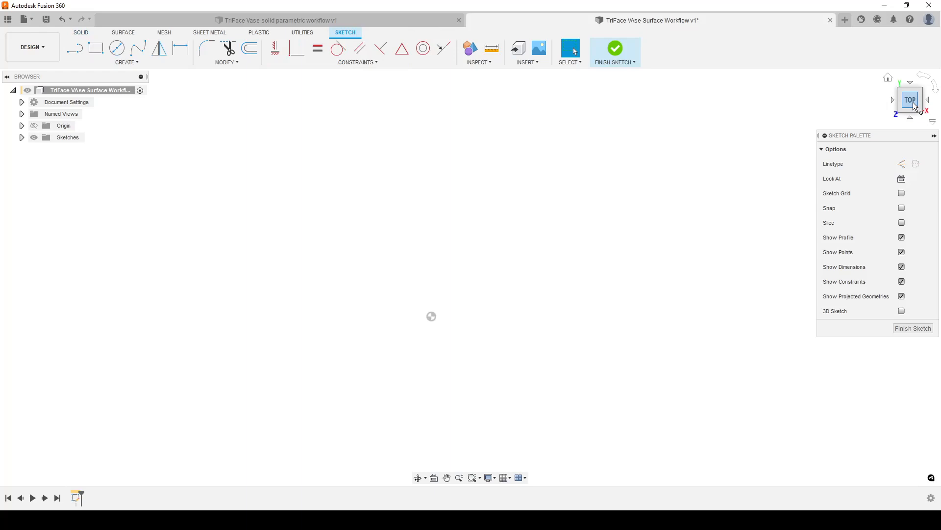
pyautogui.click(118, 64)
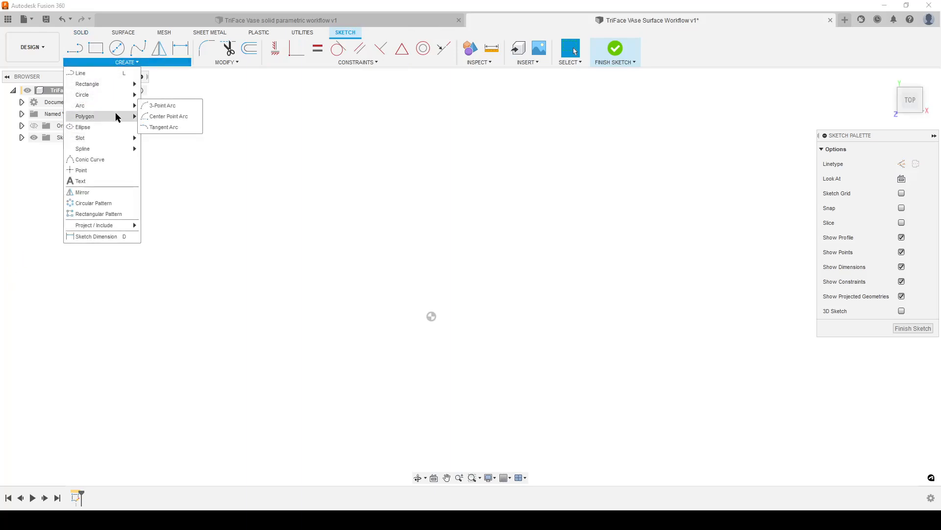
pyautogui.moveTo(117, 116)
pyautogui.click(189, 117)
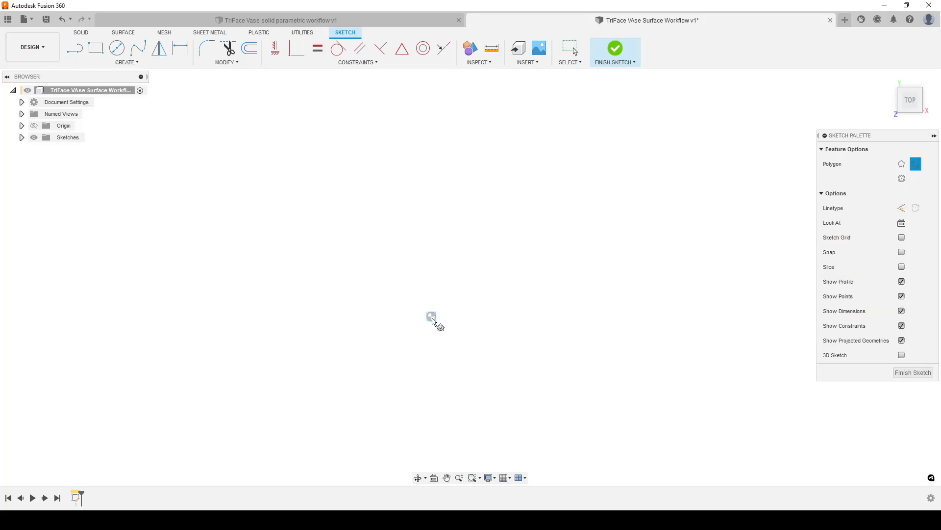
pyautogui.click(432, 316)
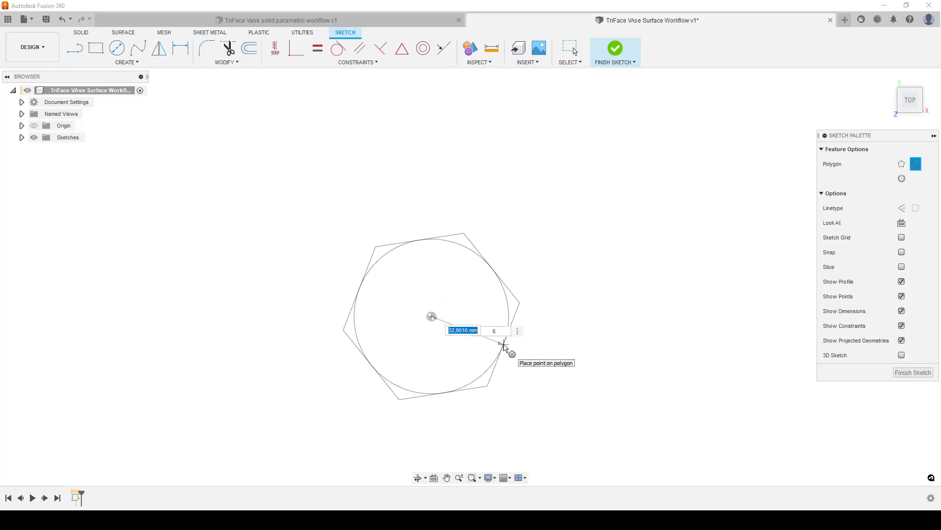
pyautogui.press('Tab')
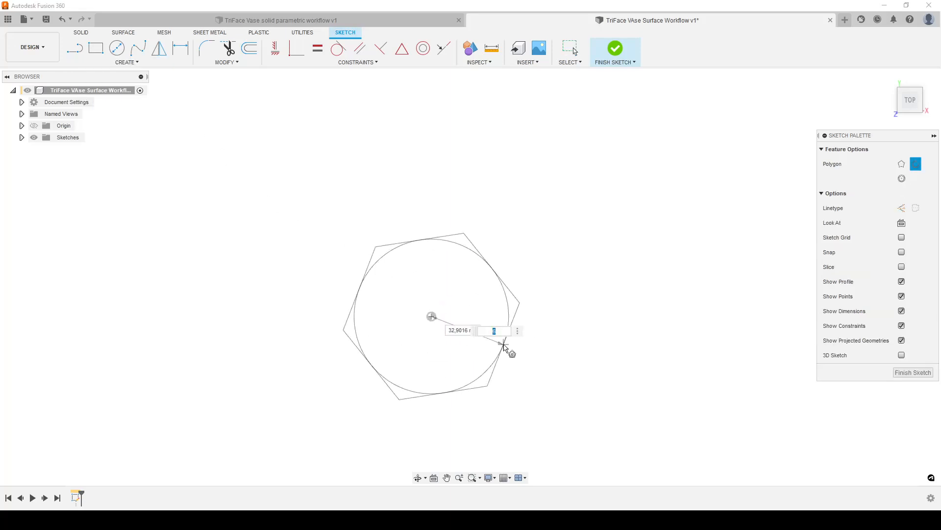
pyautogui.write('12')
pyautogui.press('Return')
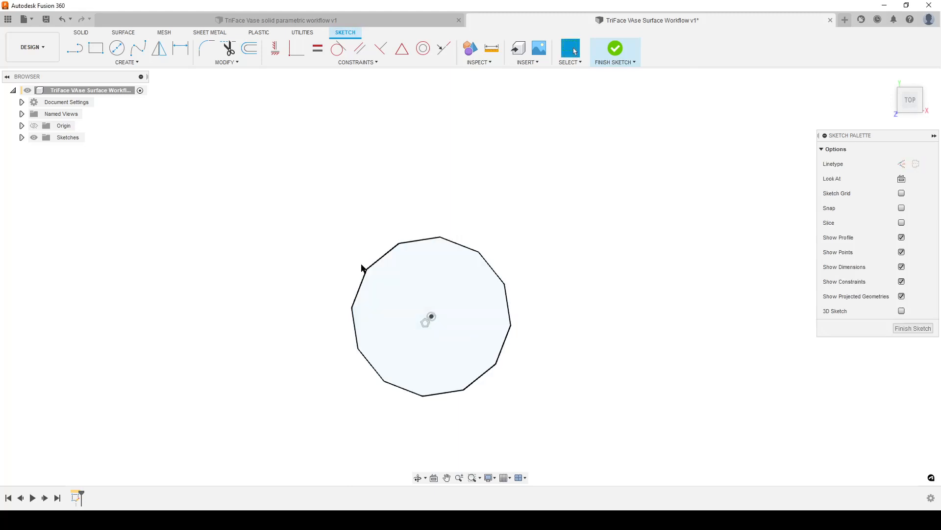
# Step: Constrain the polygon's bottom edge to be horizontal
pyautogui.click(273, 54)
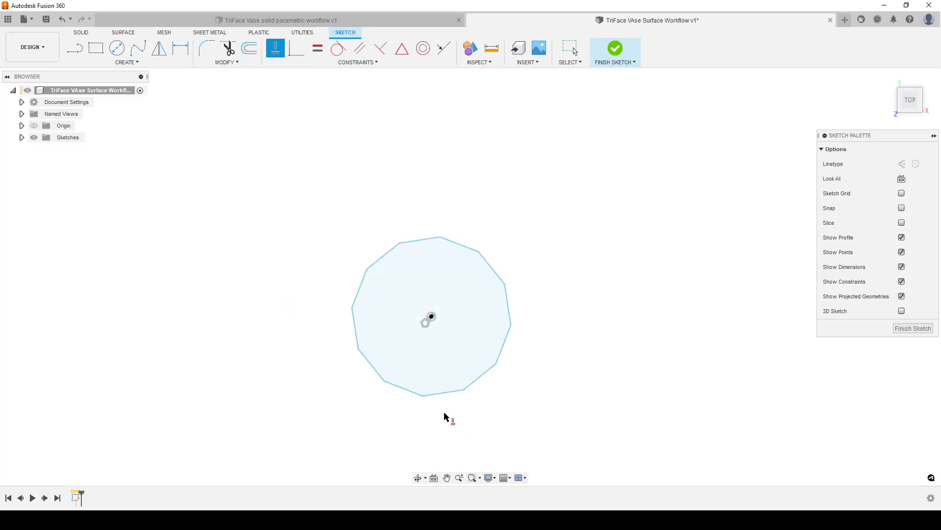
pyautogui.click(440, 396)
pyautogui.scroll(1, 333, 418)
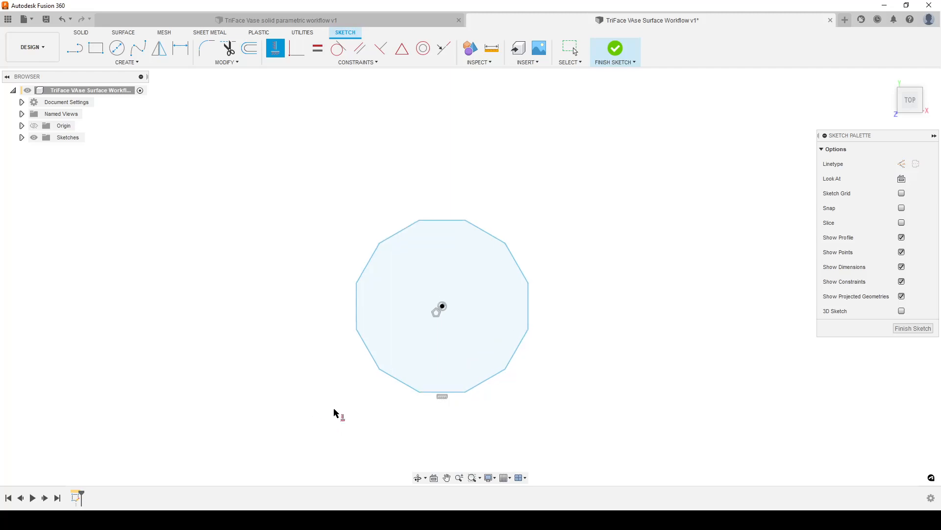
# Step: Dimension the polygon between two opposite corners with an aligned dimension of 70 mm and finish the sketch
pyautogui.press('d')
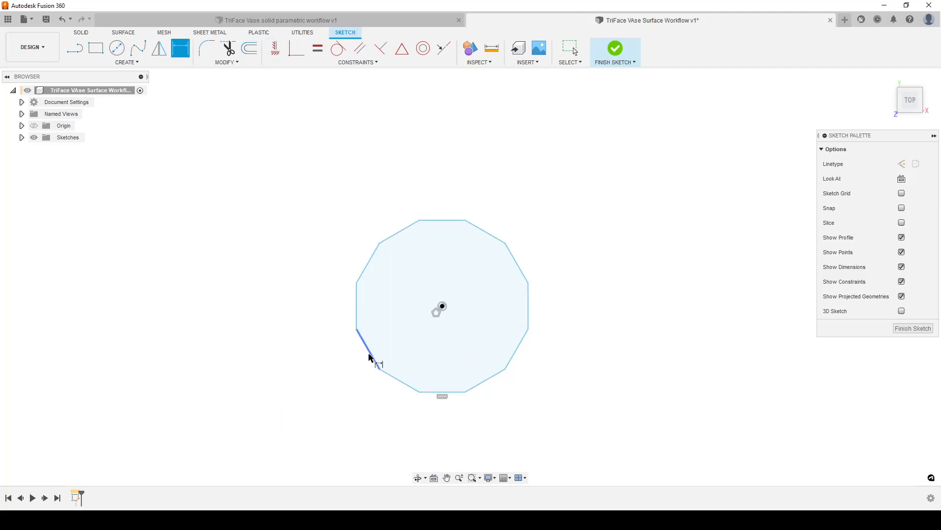
pyautogui.click(357, 329)
pyautogui.click(528, 283)
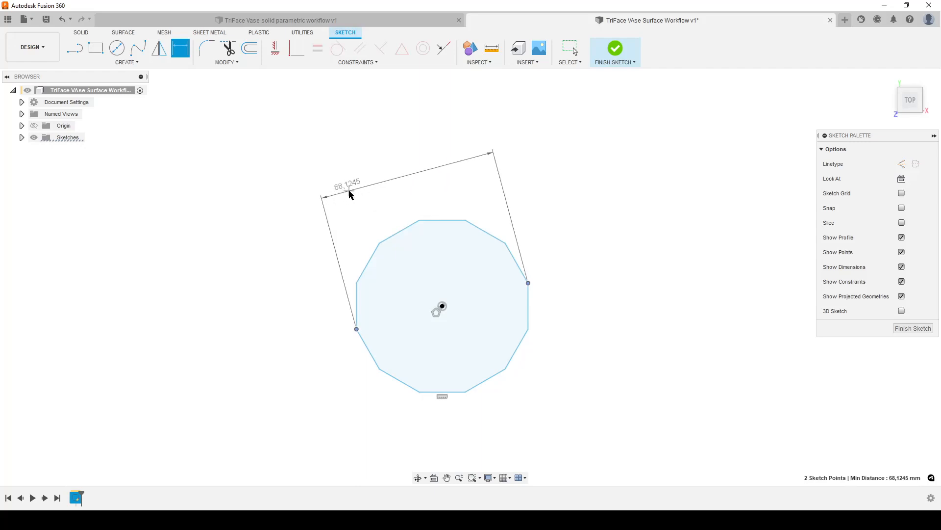
pyautogui.rightClick(349, 191)
pyautogui.click(338, 251)
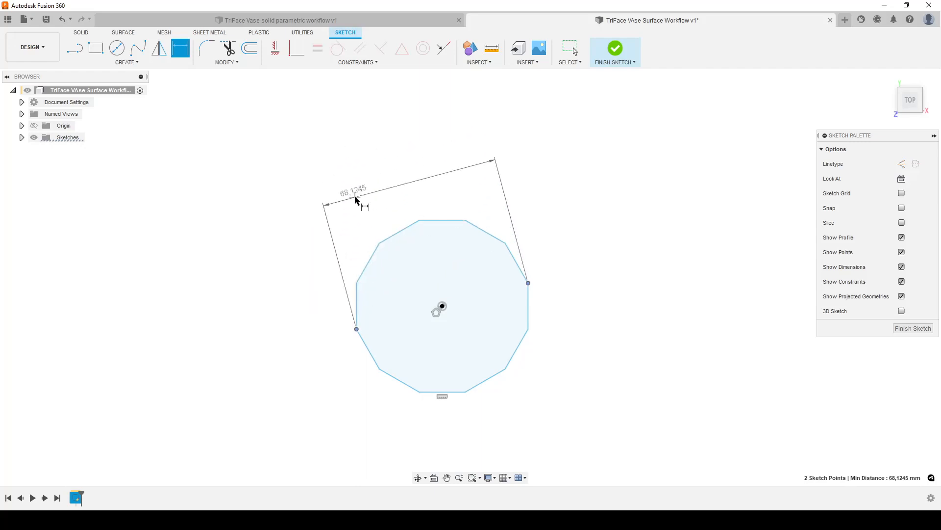
pyautogui.click(366, 177)
pyautogui.write('70')
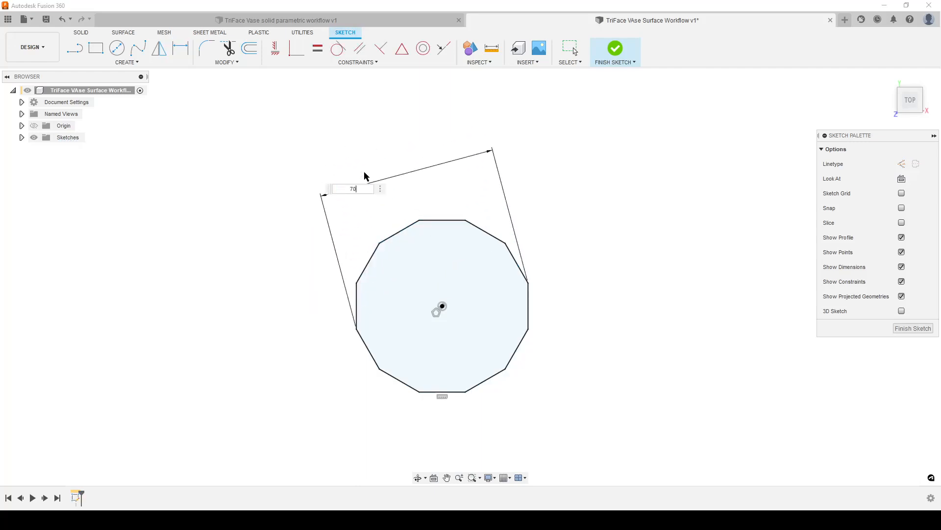
pyautogui.press('Return')
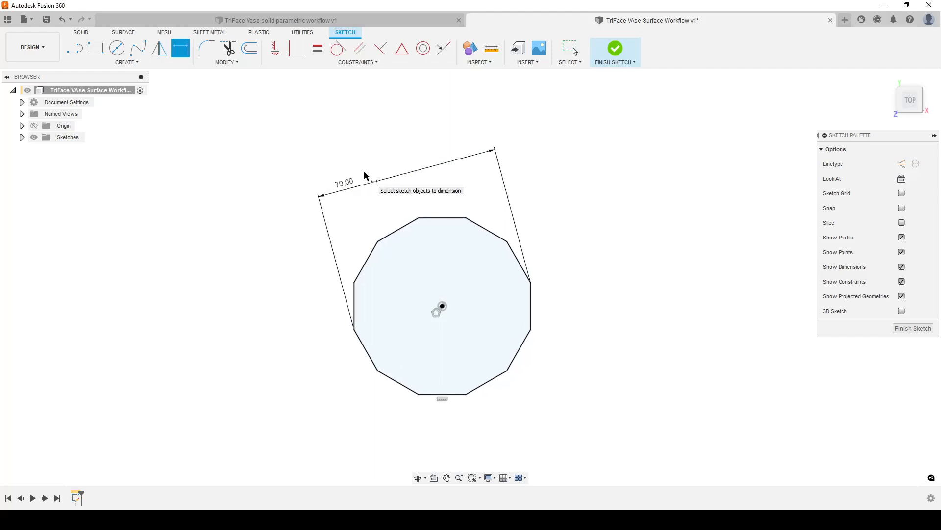
pyautogui.click(908, 334)
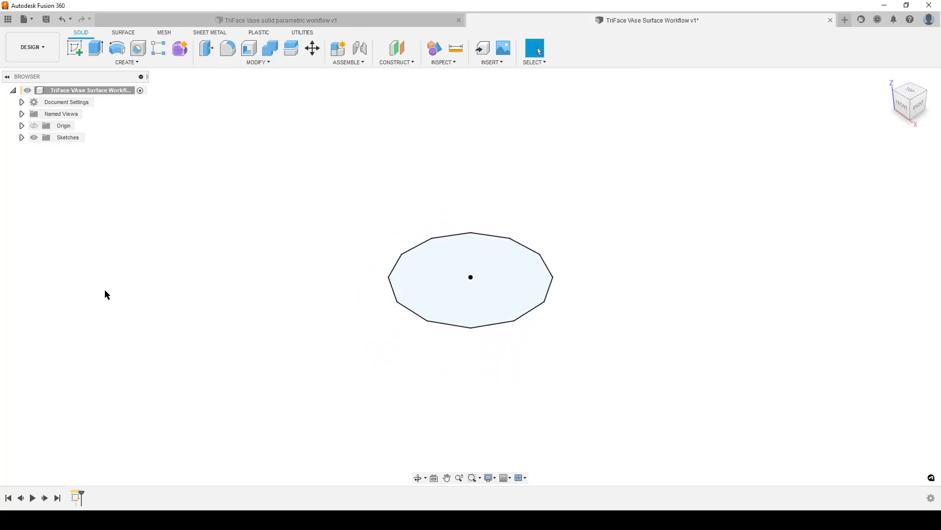
# Step: Show the dimensions of the polygon sketch outside sketch editing
pyautogui.click(22, 138)
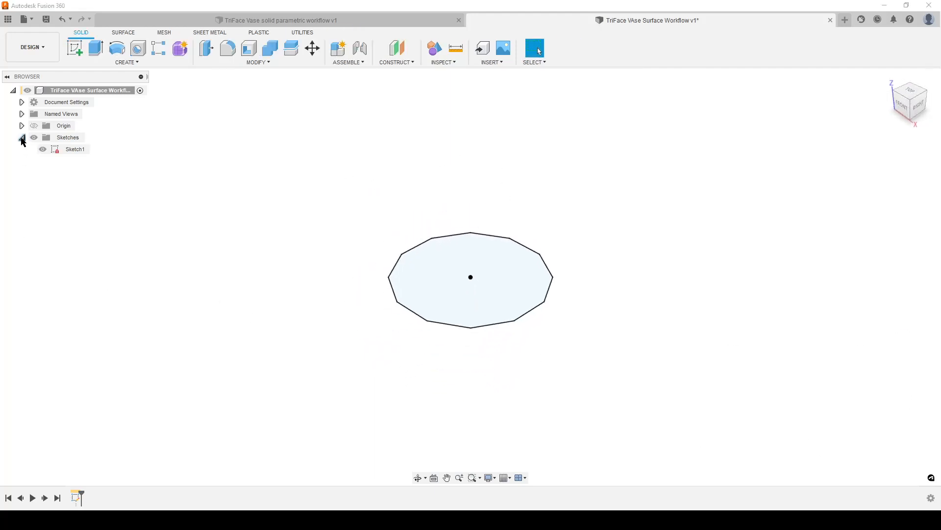
pyautogui.rightClick(76, 152)
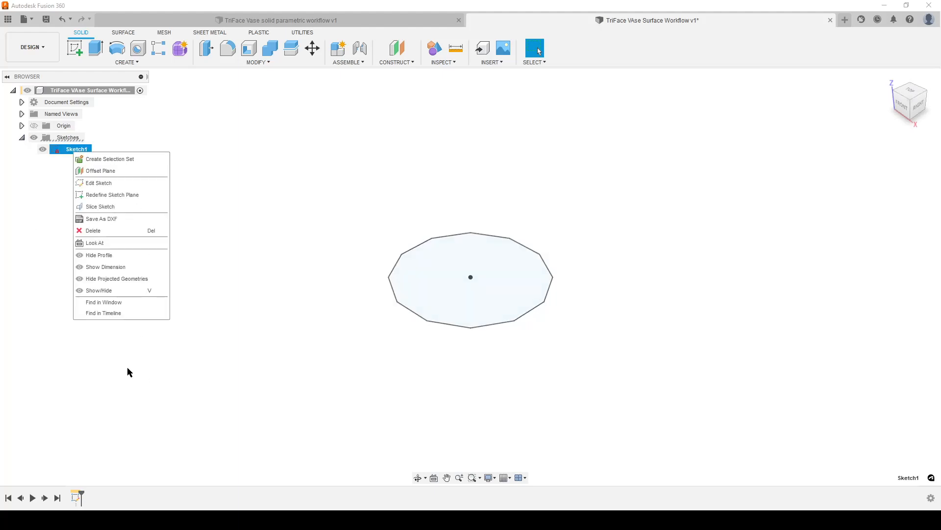
pyautogui.click(115, 267)
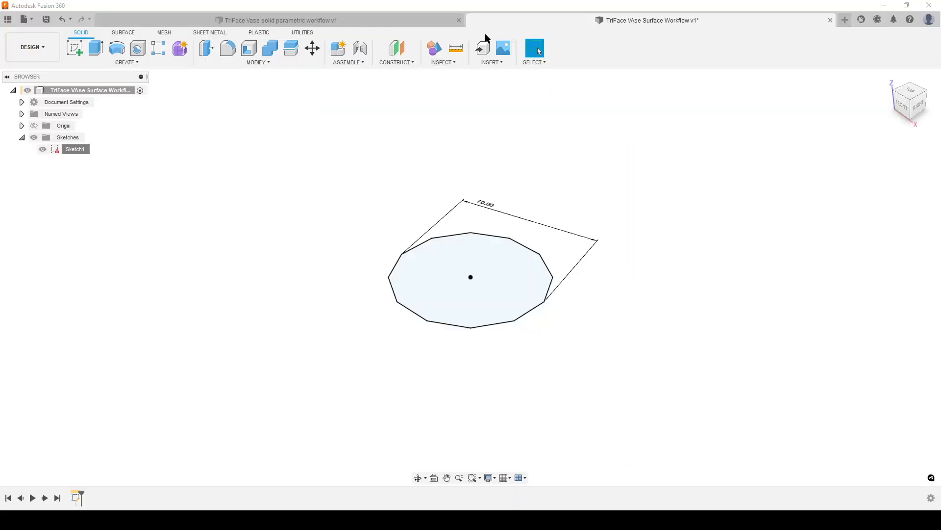
# Step: Create a construction plane offset from the polygon profile by a new parameter, HalfLayer = 4
pyautogui.click(397, 47)
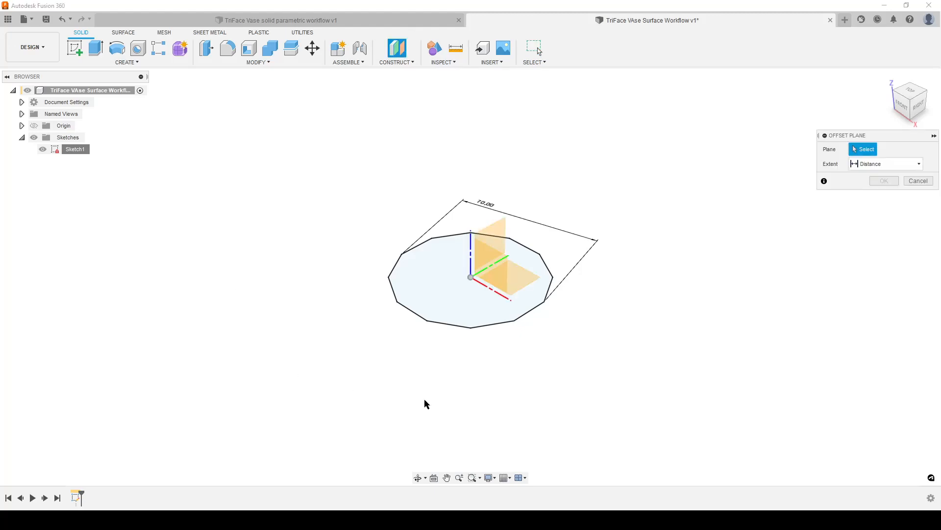
pyautogui.click(521, 279)
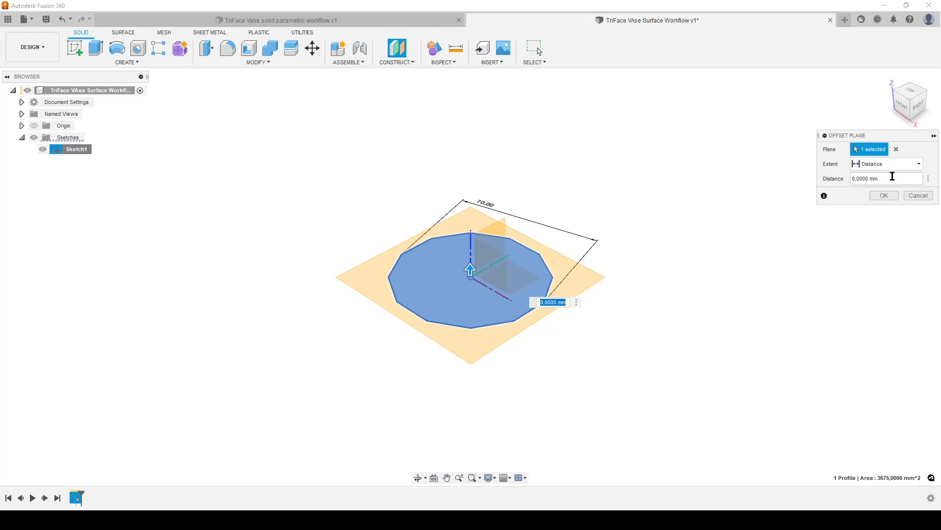
pyautogui.click(892, 176)
pyautogui.write('HalfLayer = 4')
pyautogui.press('Return')
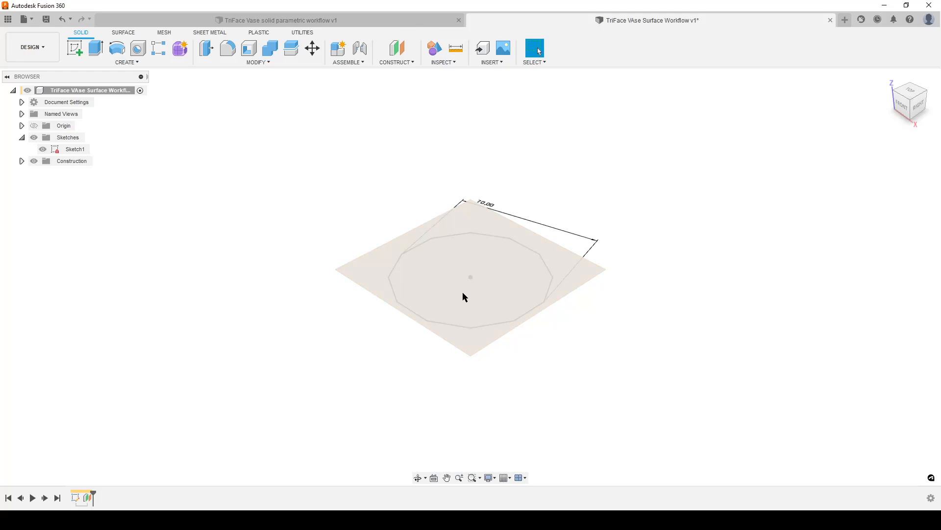
# Step: Start a sketch on the offset construction plane and draw a 12-sided circumscribed polygon of about 67 mm radius centred on the origin
pyautogui.click(79, 50)
pyautogui.click(22, 161)
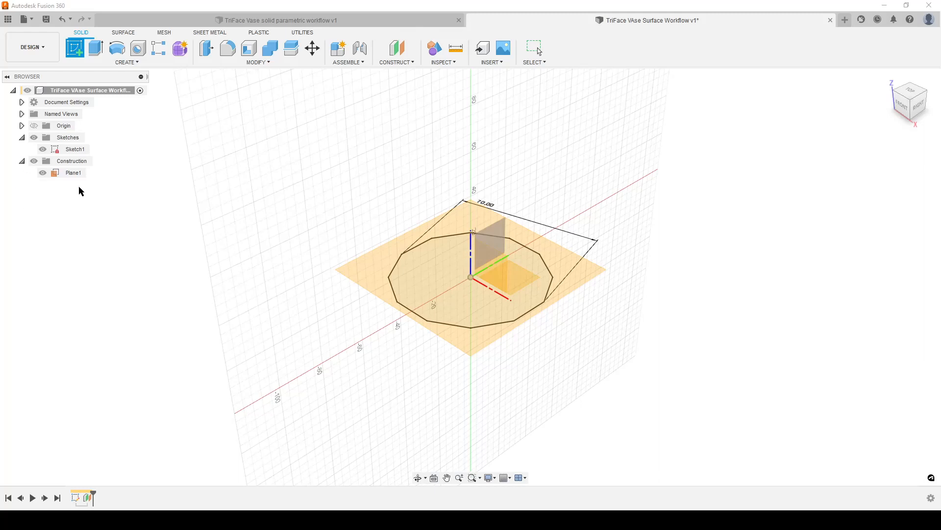
pyautogui.click(71, 173)
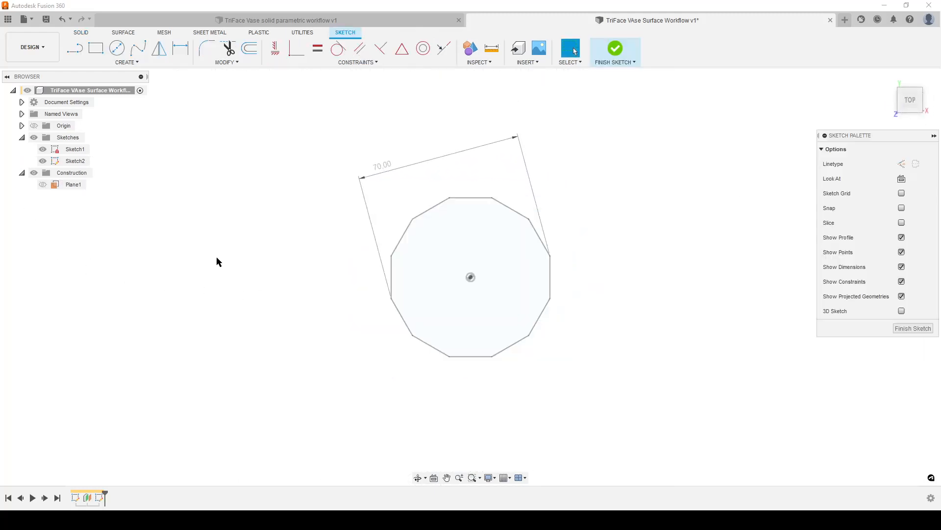
pyautogui.click(123, 63)
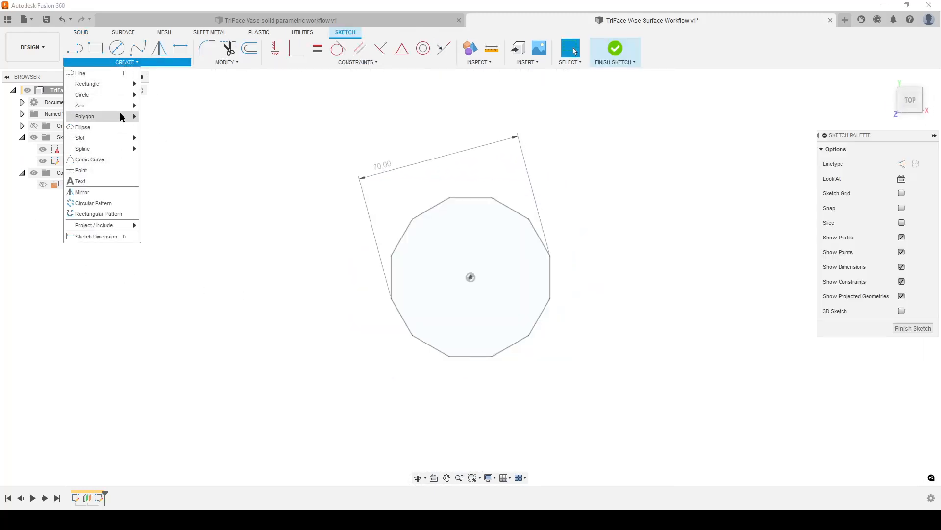
pyautogui.moveTo(122, 117)
pyautogui.click(164, 116)
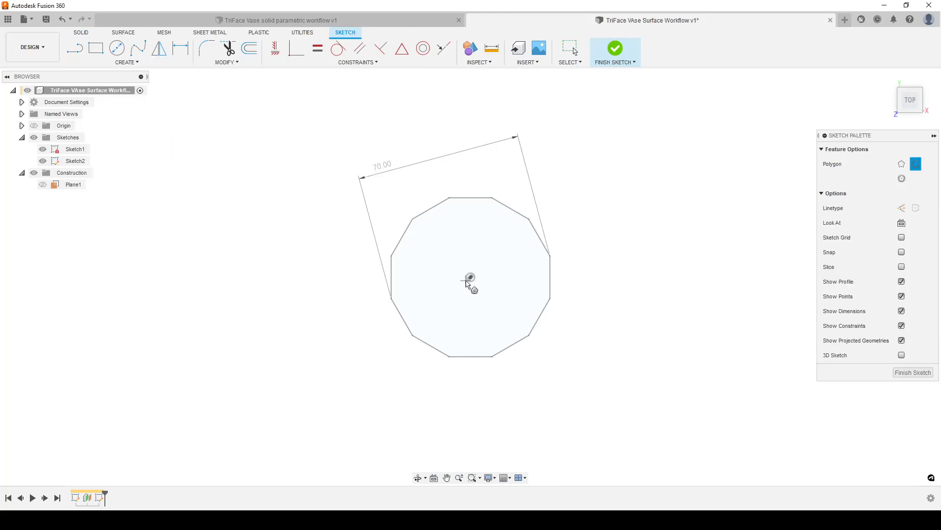
pyautogui.click(471, 277)
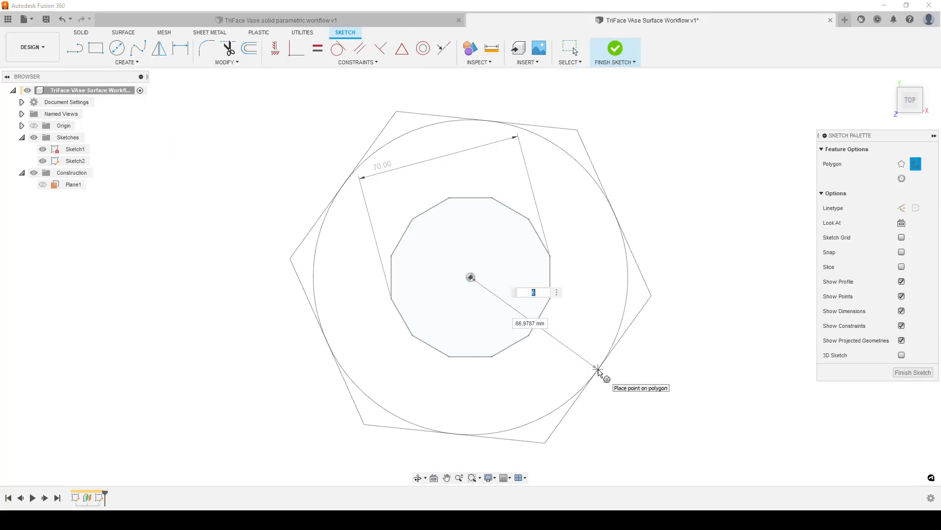
pyautogui.write('12')
pyautogui.click(598, 369)
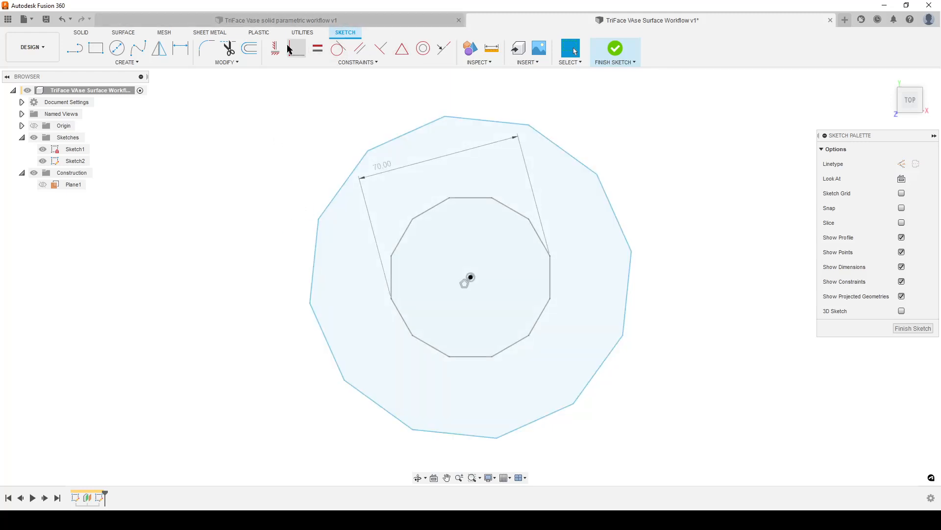
# Step: Constrain the new polygon's lowest corner vertically in line with its centre point
pyautogui.click(275, 48)
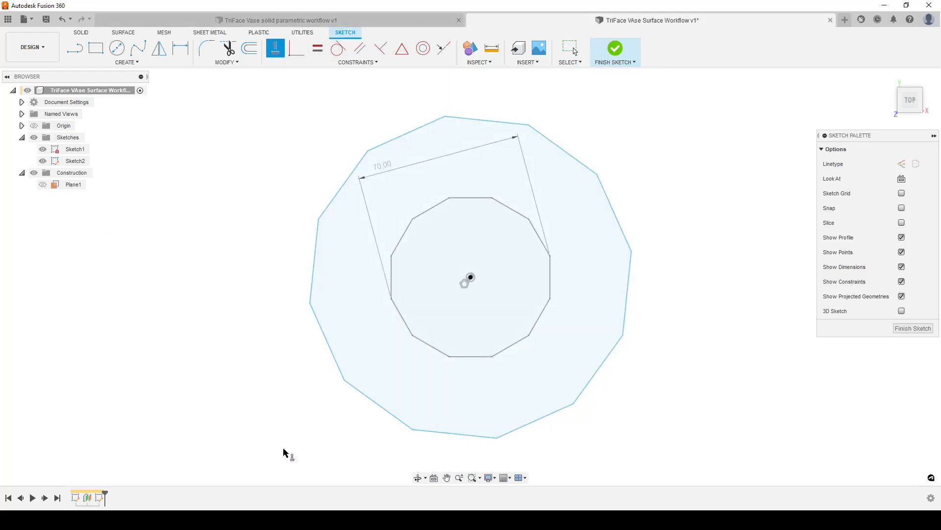
pyautogui.click(413, 431)
pyautogui.click(471, 278)
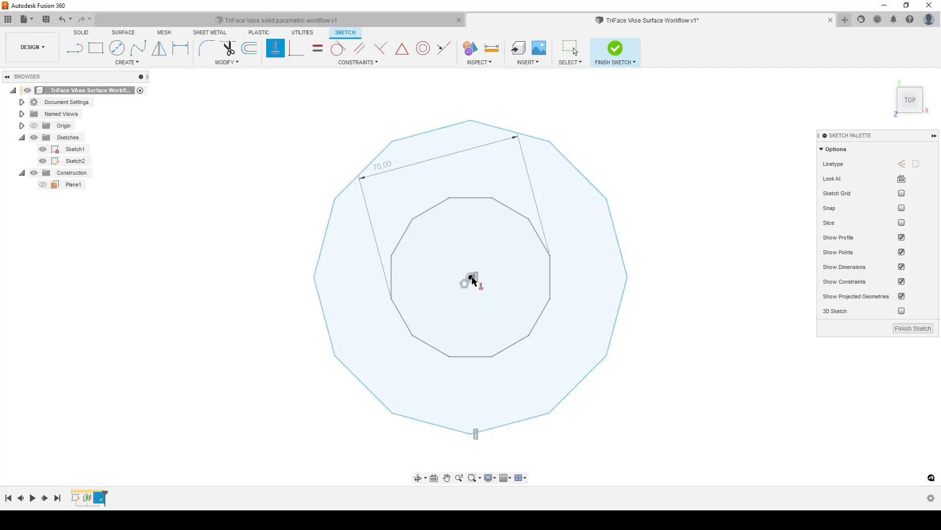
pyautogui.press('Escape')
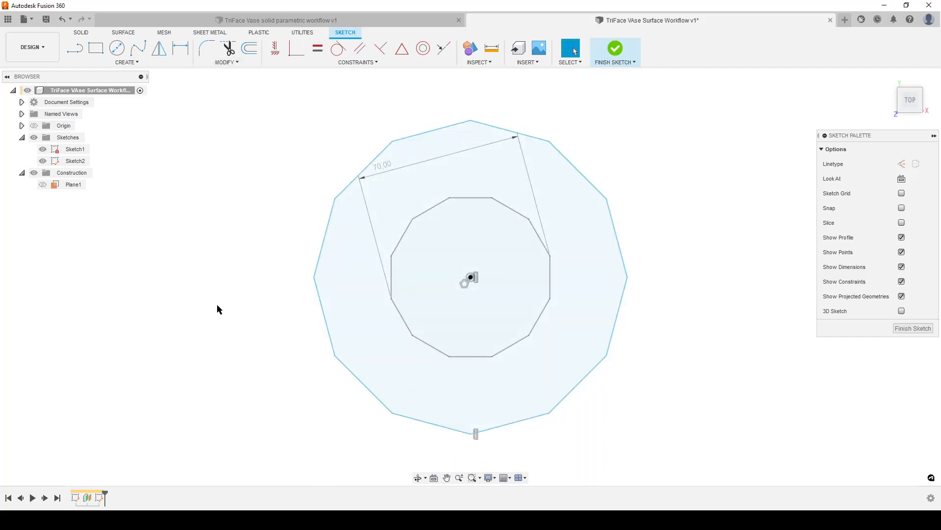
# Step: Dimension the new polygon between its outermost opposite corners, link the value to the first polygon's 70 mm dimension and finish the sketch
pyautogui.press('d')
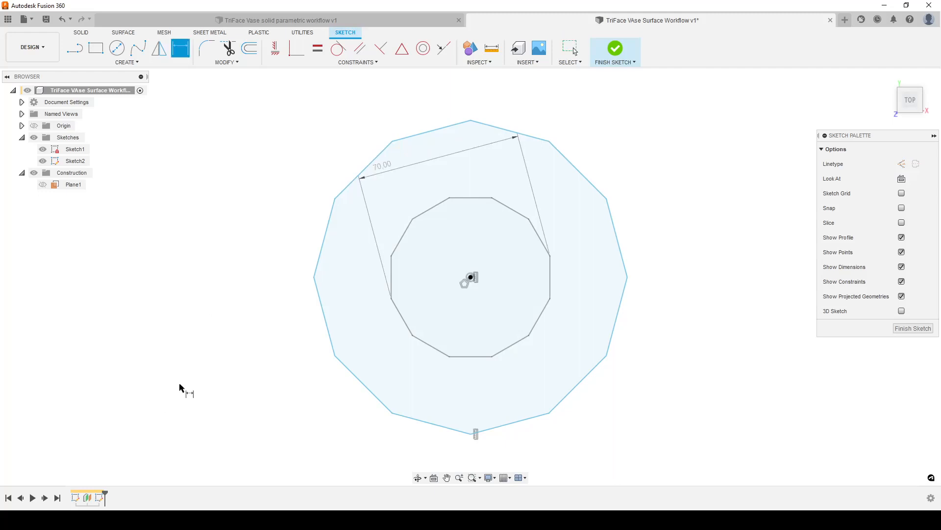
pyautogui.click(314, 277)
pyautogui.click(628, 277)
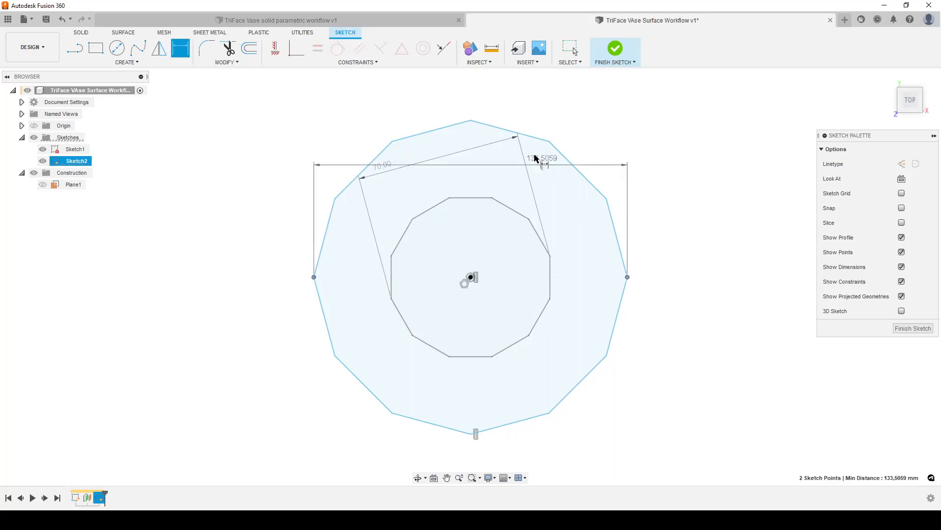
pyautogui.click(490, 90)
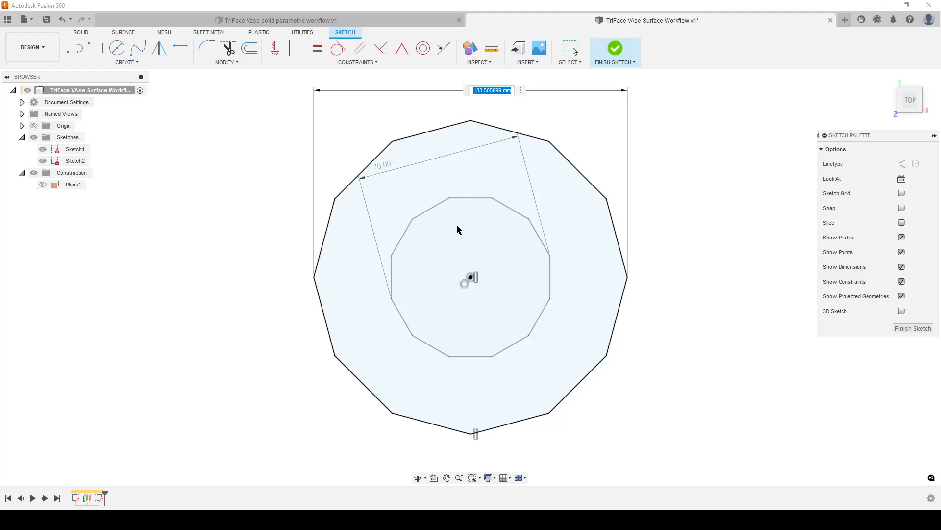
pyautogui.click(382, 167)
pyautogui.press('Return')
pyautogui.scroll(2, 496, 365)
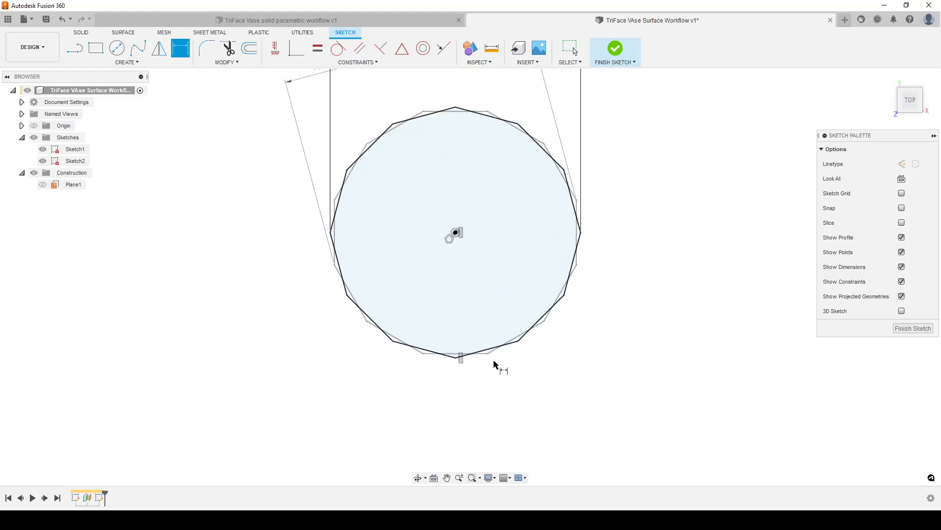
pyautogui.click(912, 332)
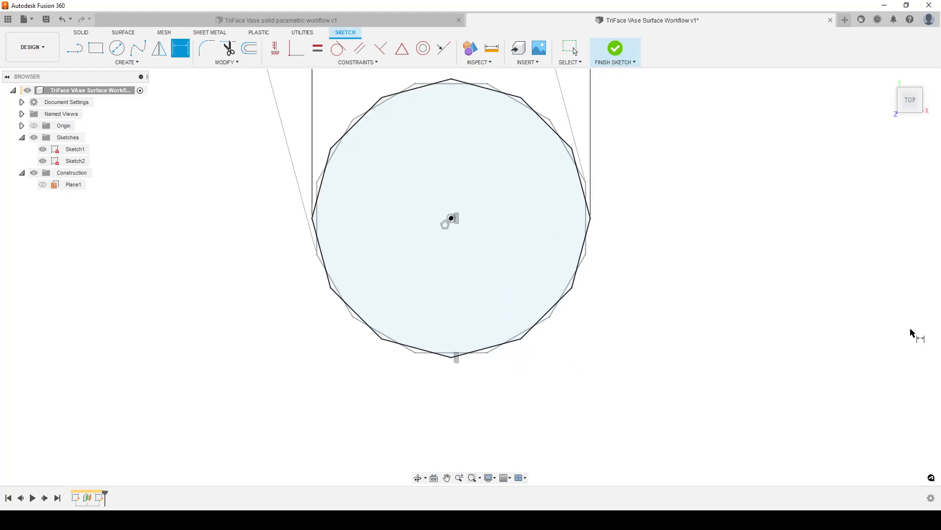
# Step: Loft a triangular surface from the lower polygon's front edge to the nearest corner of the upper polygon
pyautogui.scroll(3, 505, 367)
pyautogui.moveTo(427, 340)
pyautogui.keyDown('shift'); pyautogui.mouseDown(button='middle')
pyautogui.moveTo(482, 347)
pyautogui.moveTo(494, 309)
pyautogui.moveTo(479, 340)
pyautogui.moveTo(456, 347)
pyautogui.moveTo(605, 316)
pyautogui.moveTo(584, 343)
pyautogui.mouseUp(button='middle'); pyautogui.keyUp('shift')
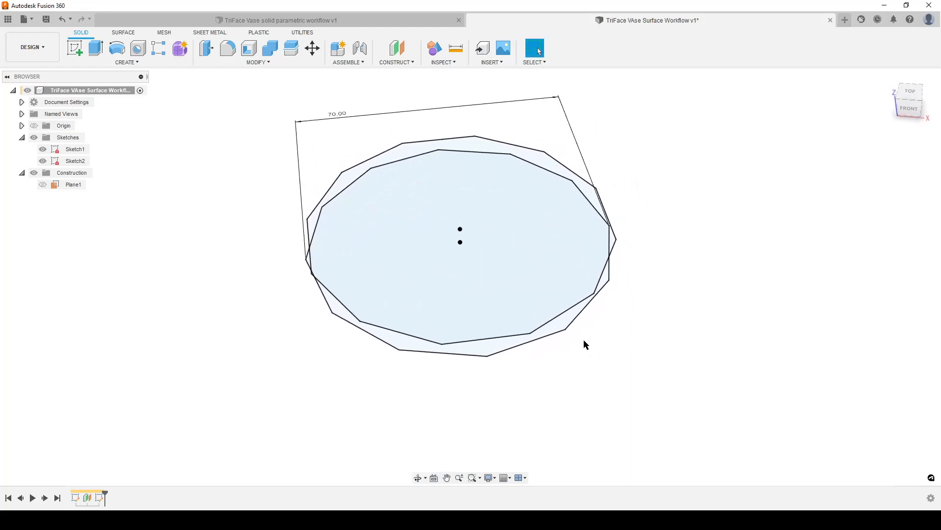
pyautogui.scroll(1, 586, 344)
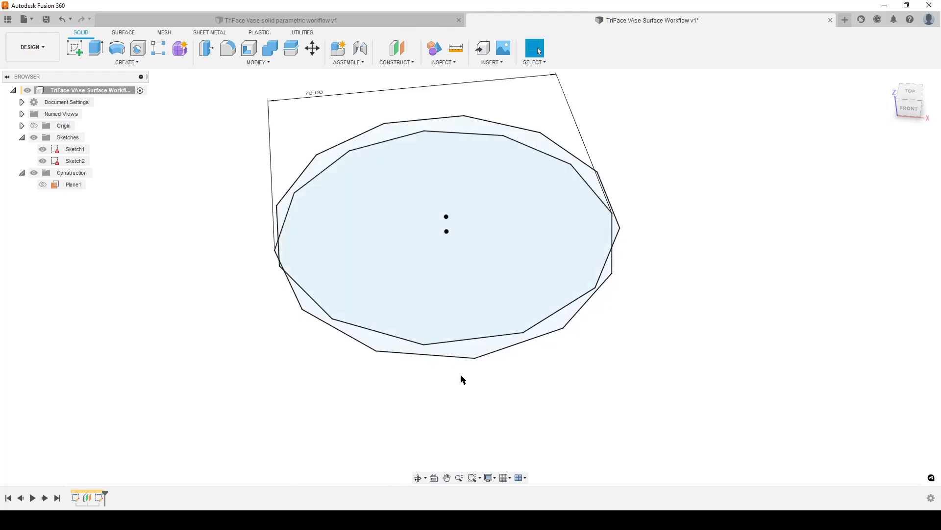
pyautogui.scroll(-3, 622, 367)
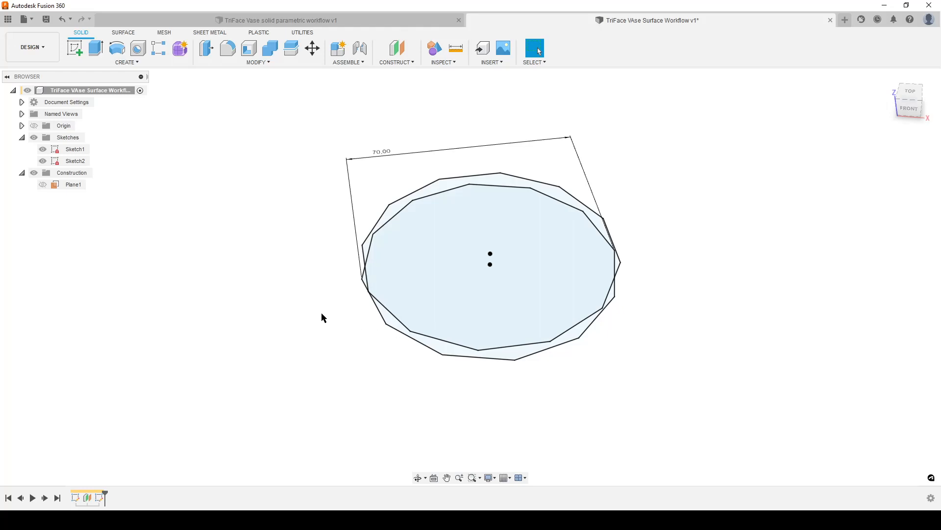
pyautogui.click(129, 34)
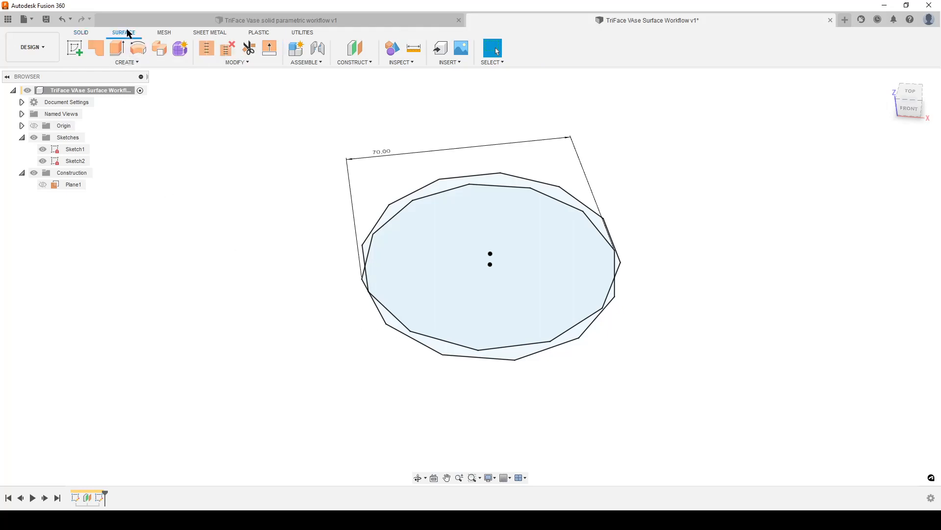
pyautogui.click(118, 63)
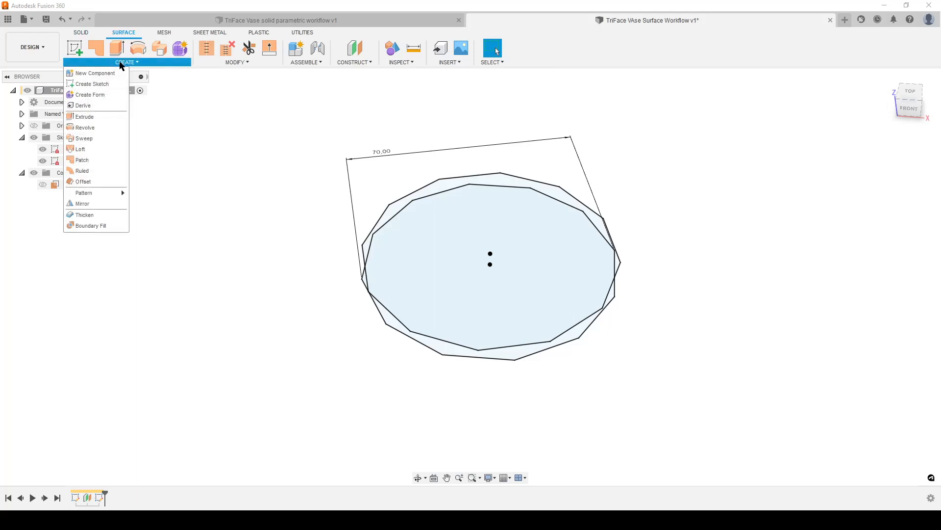
pyautogui.click(95, 150)
pyautogui.scroll(3, 477, 414)
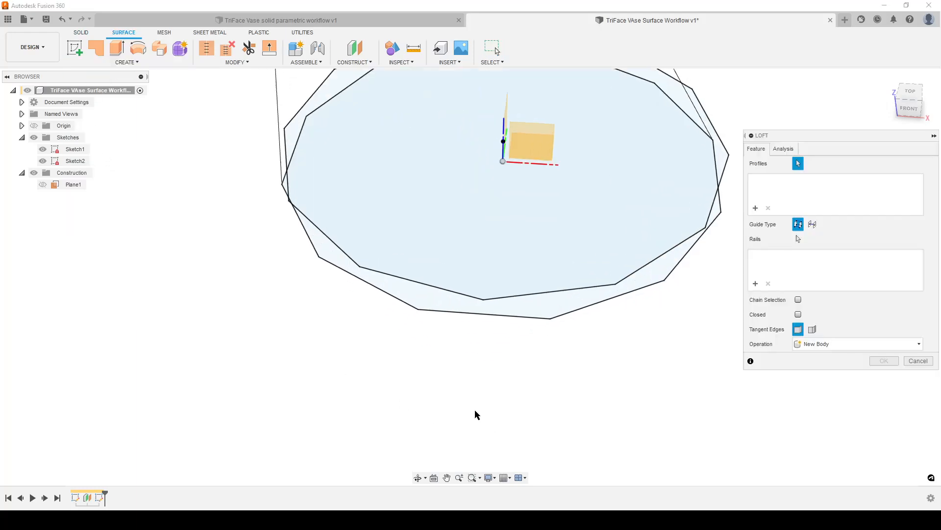
pyautogui.click(498, 318)
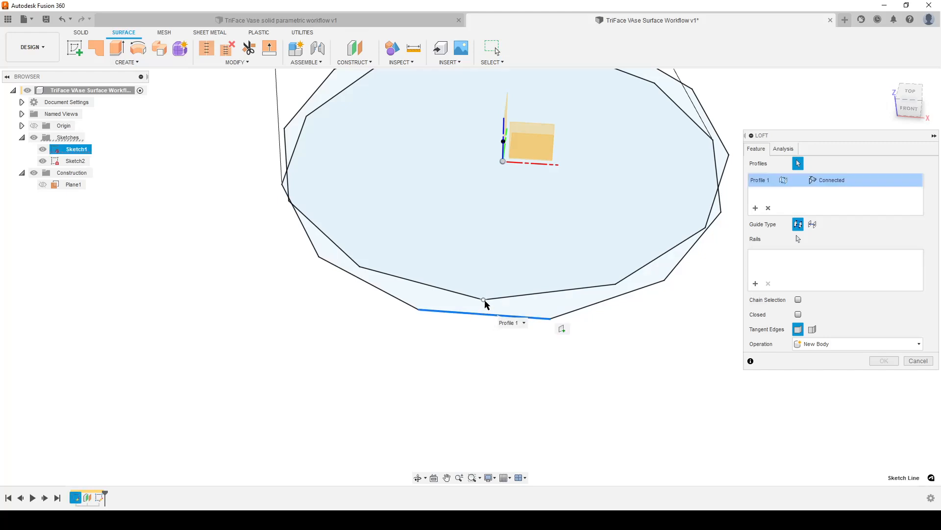
pyautogui.click(485, 304)
pyautogui.click(884, 361)
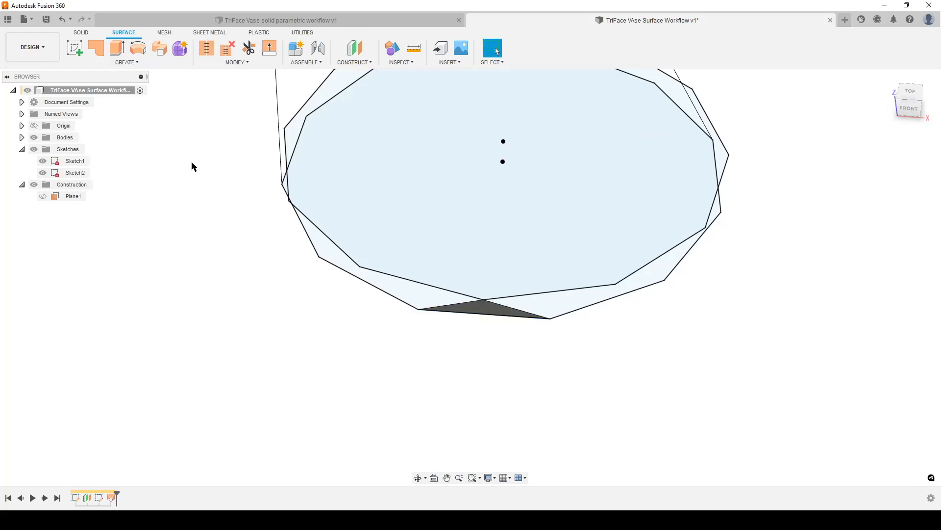
# Step: Loft a second triangular surface from the adjoining upper polygon edge to the shared corner of the lower polygon
pyautogui.click(122, 62)
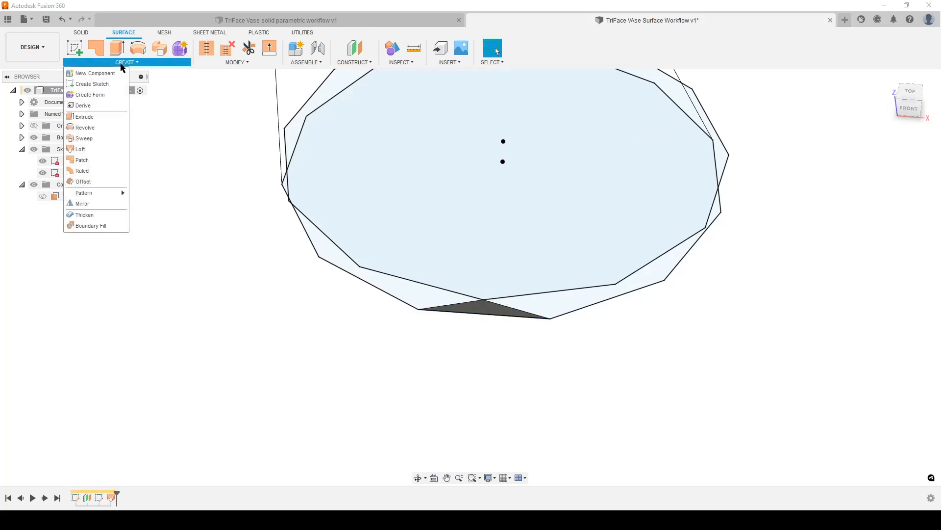
pyautogui.click(78, 149)
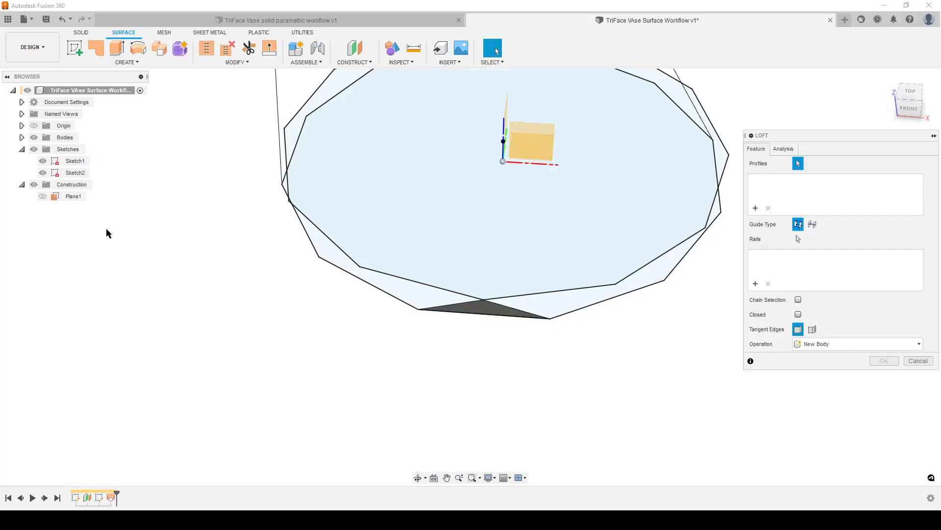
pyautogui.click(541, 296)
pyautogui.click(554, 319)
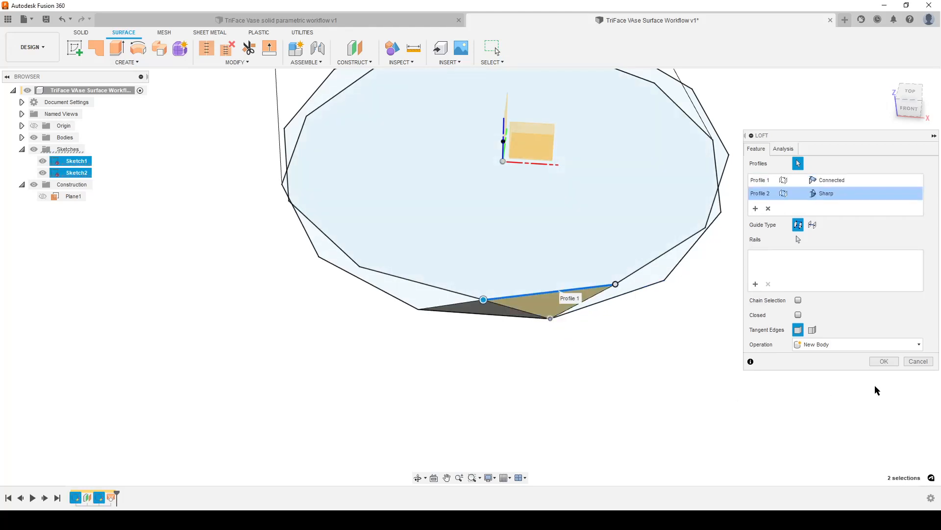
pyautogui.click(884, 361)
# Step: Check the facets against the annotated vase photo in Photos, return to Fusion 360 and stitch the two triangular surfaces into one new body
pyautogui.scroll(-3, 519, 431)
pyautogui.keyDown('shift'); pyautogui.moveTo(519, 430); pyautogui.dragTo(553, 358, button='middle'); pyautogui.keyUp('shift')
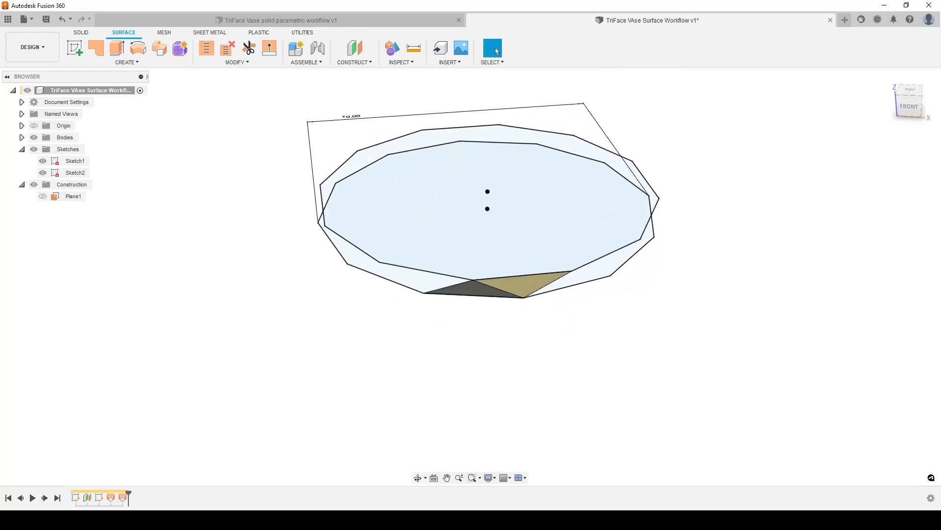
pyautogui.click(422, 519)
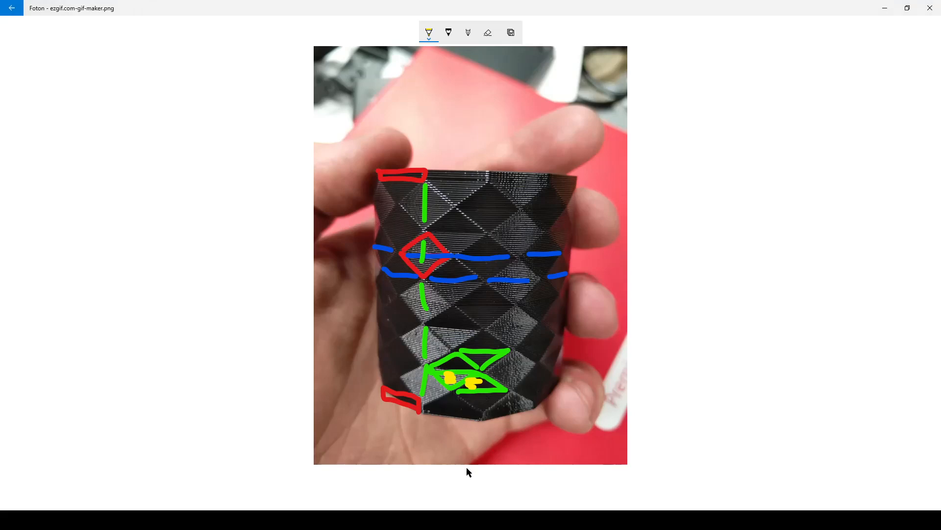
pyautogui.click(428, 519)
pyautogui.scroll(-2, 553, 362)
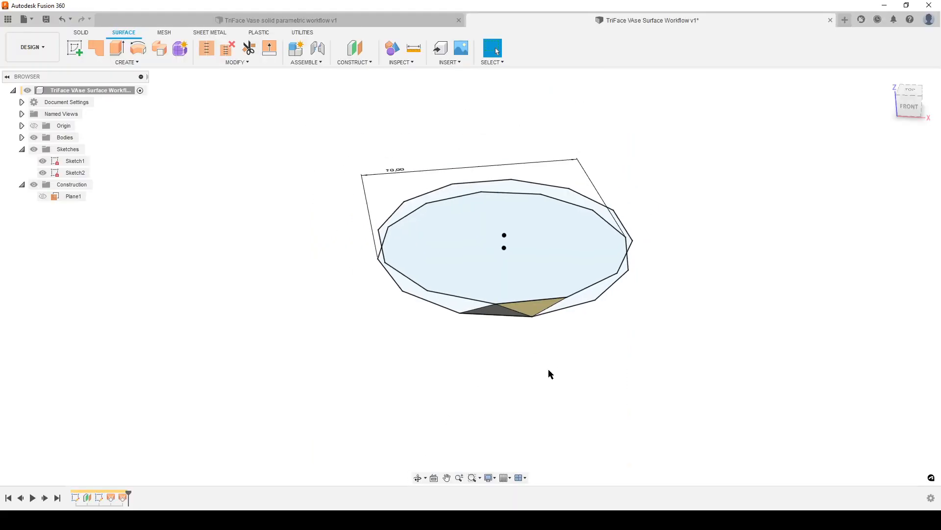
pyautogui.click(22, 137)
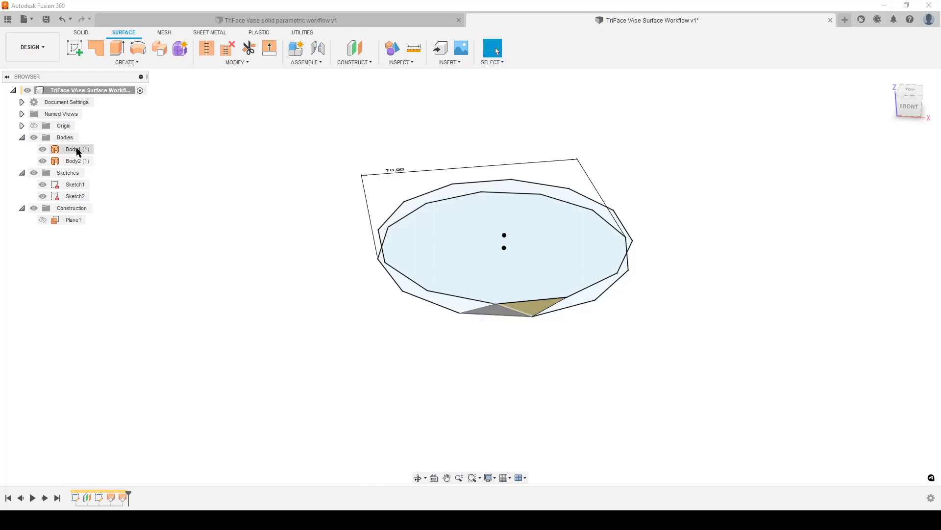
pyautogui.click(75, 149)
pyautogui.keyDown('ctrl'); pyautogui.click(71, 161); pyautogui.keyUp('ctrl')
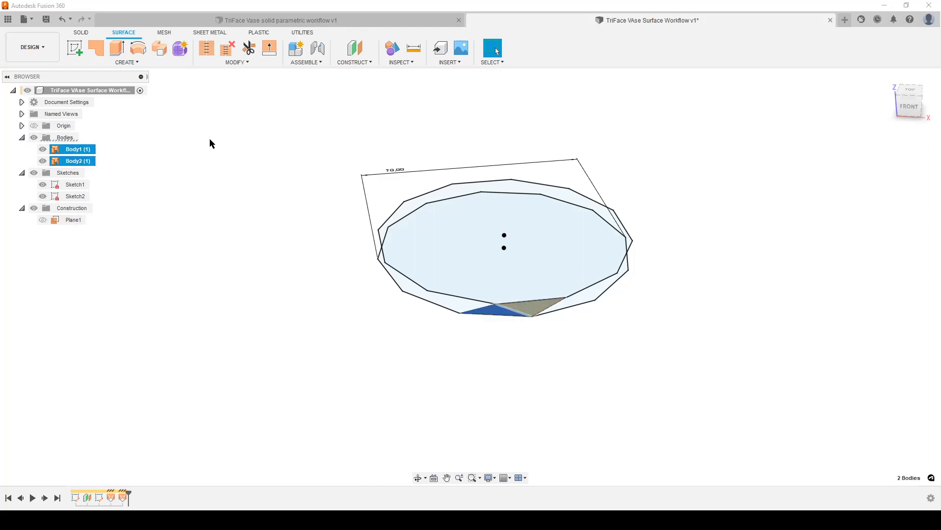
pyautogui.click(206, 53)
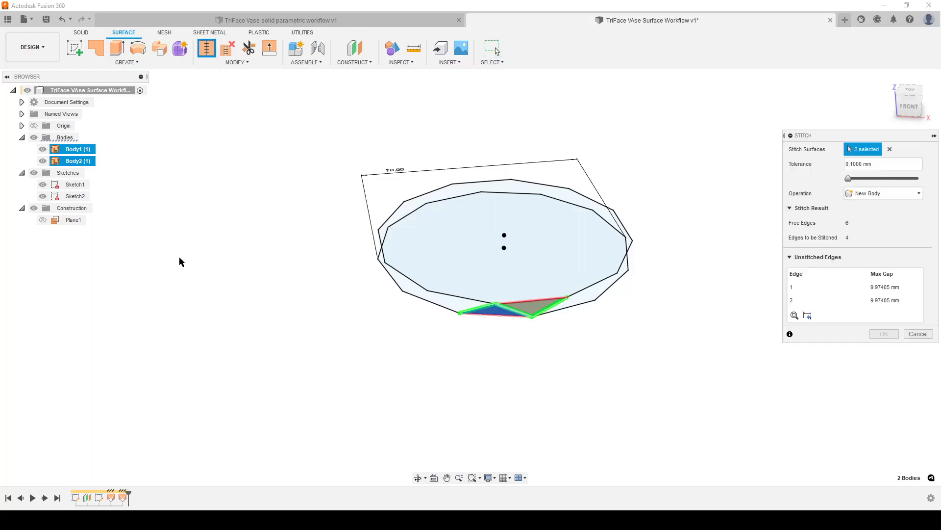
pyautogui.click(886, 332)
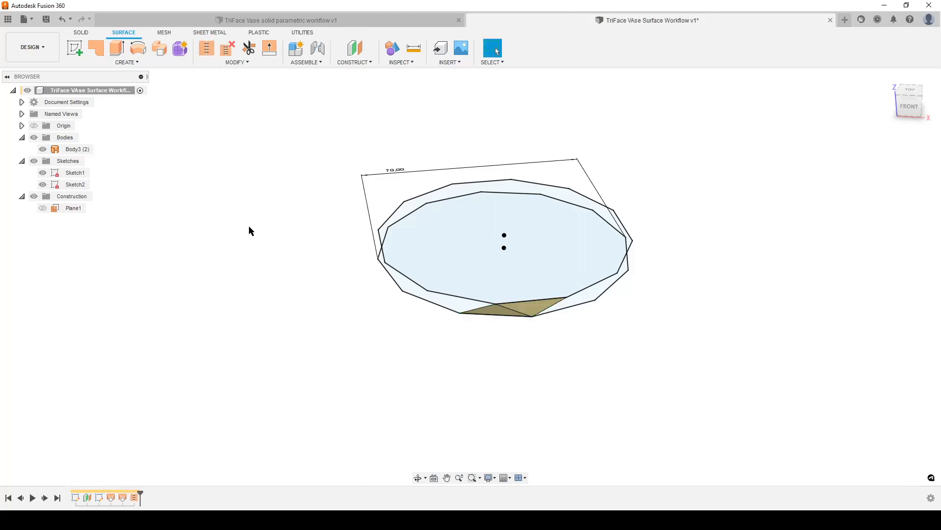
# Step: Create a full circular pattern of the stitched two-facet body around the vertical Z axis with a quantity of 12
pyautogui.write('scr')
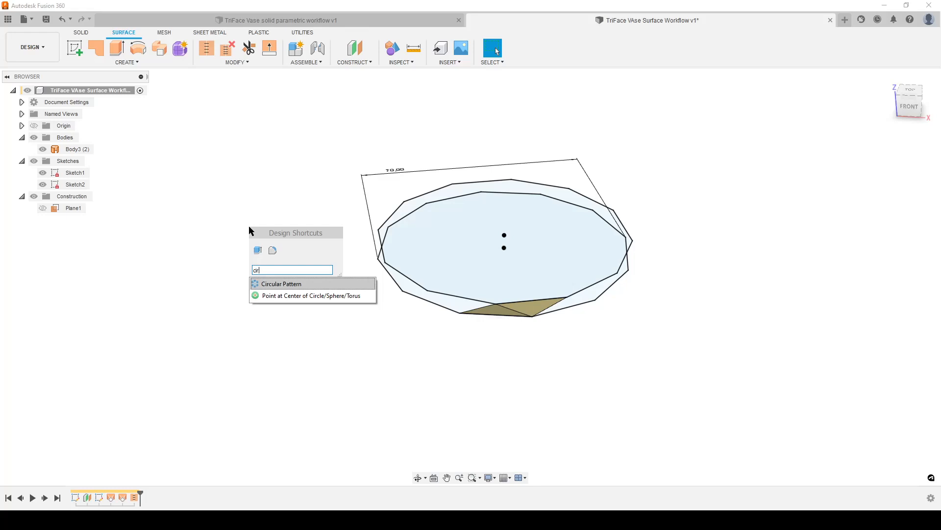
pyautogui.click(295, 284)
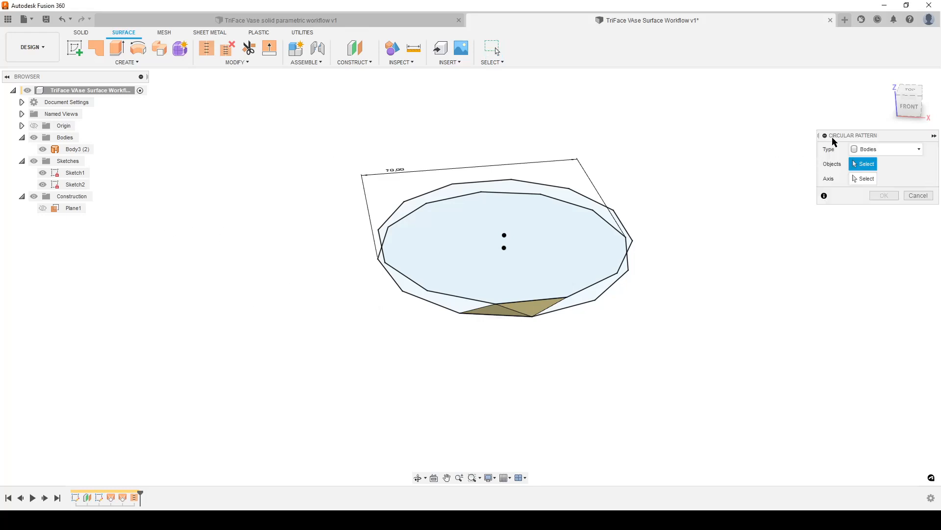
pyautogui.click(77, 150)
pyautogui.click(865, 179)
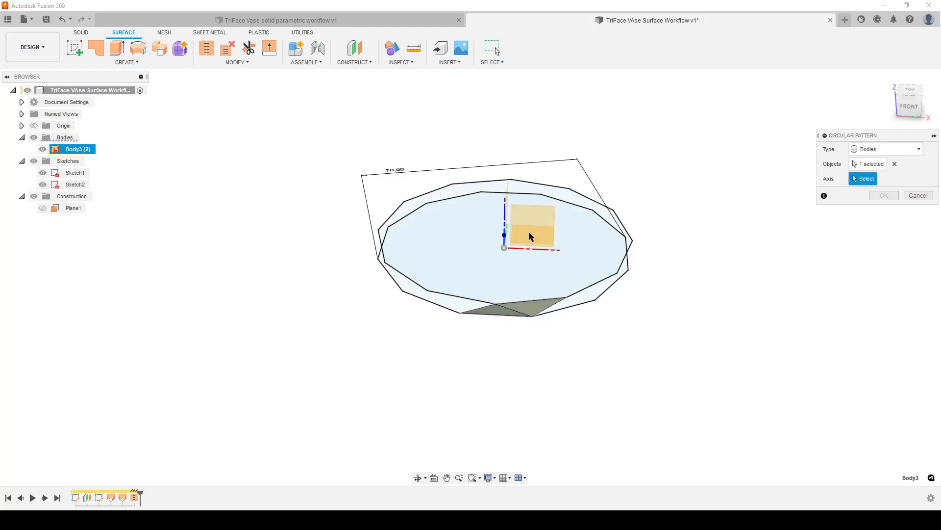
pyautogui.click(507, 209)
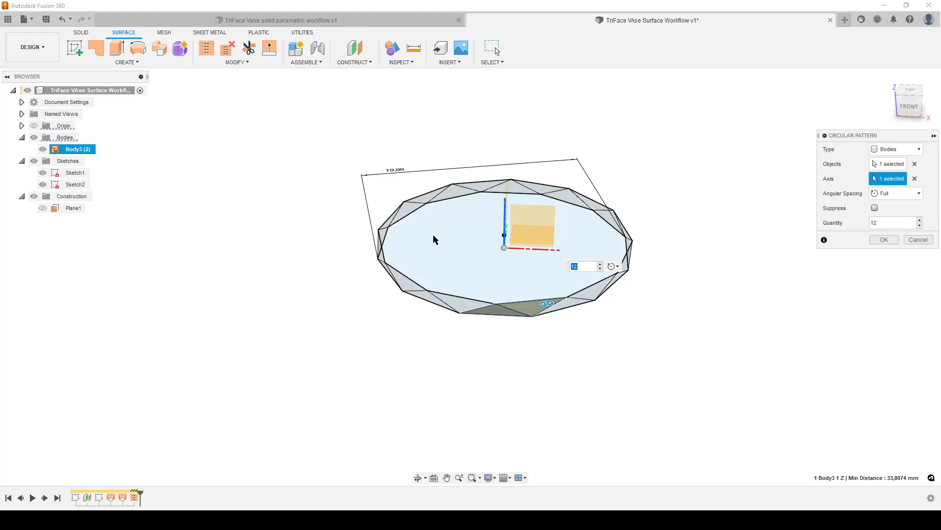
pyautogui.click(885, 240)
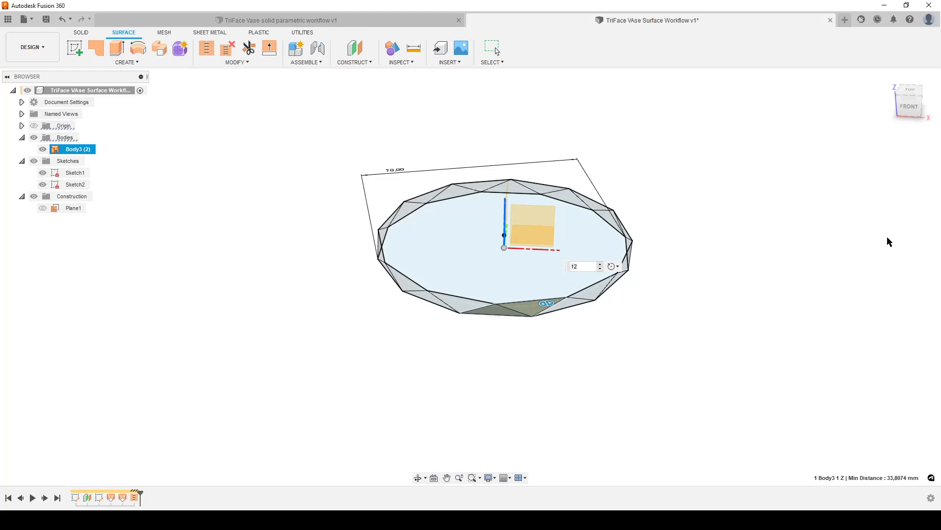
# Step: Stitch all twelve patterned facet bodies into a single ring surface
pyautogui.keyDown('shift'); pyautogui.moveTo(721, 340); pyautogui.dragTo(521, 307, button='middle'); pyautogui.keyUp('shift')
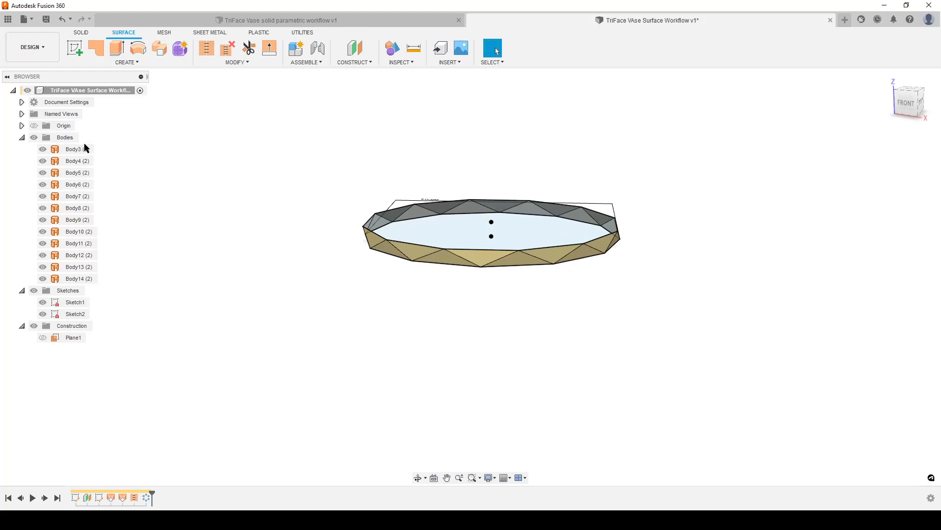
pyautogui.click(78, 148)
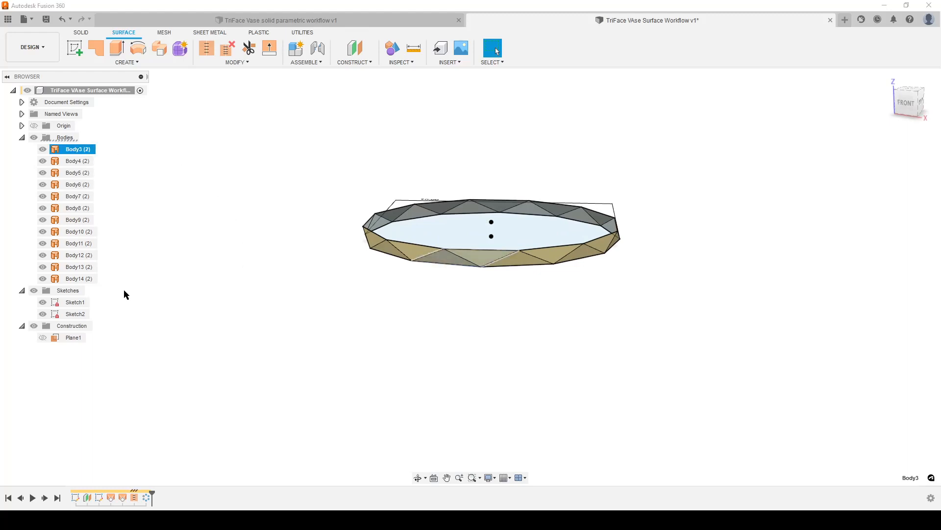
pyautogui.keyDown('shift'); pyautogui.click(73, 279); pyautogui.keyUp('shift')
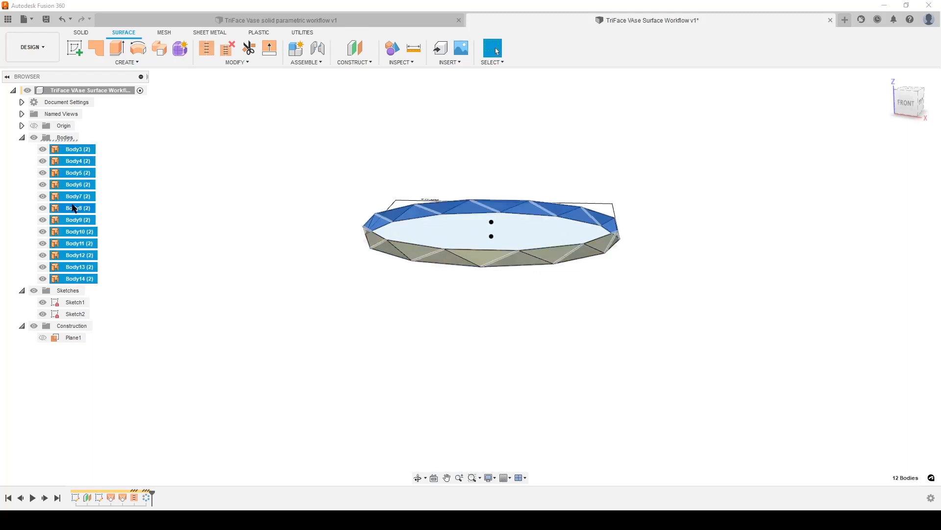
pyautogui.click(207, 48)
pyautogui.click(893, 461)
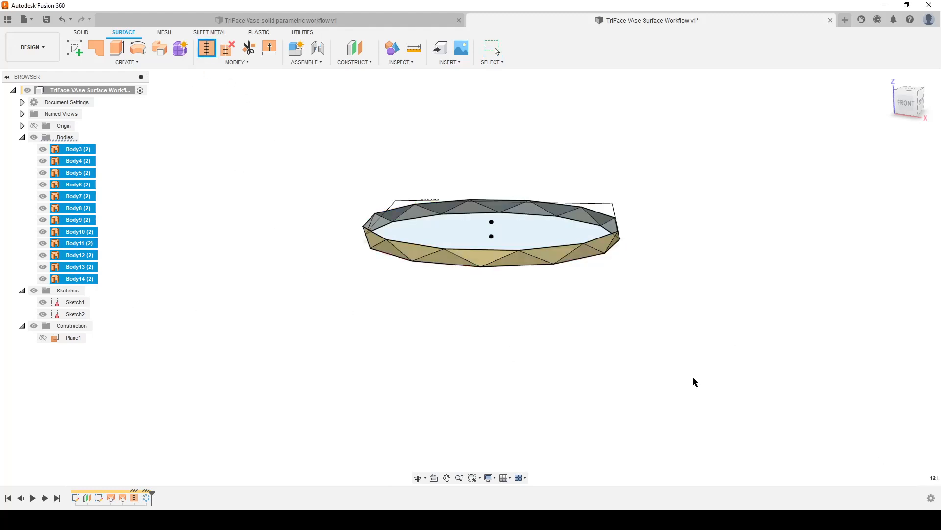
# Step: Mirror the facet ring across the offset construction plane Plane1 with the Join operation
pyautogui.keyDown('shift'); pyautogui.moveTo(694, 380); pyautogui.dragTo(489, 357, button='middle'); pyautogui.keyUp('shift')
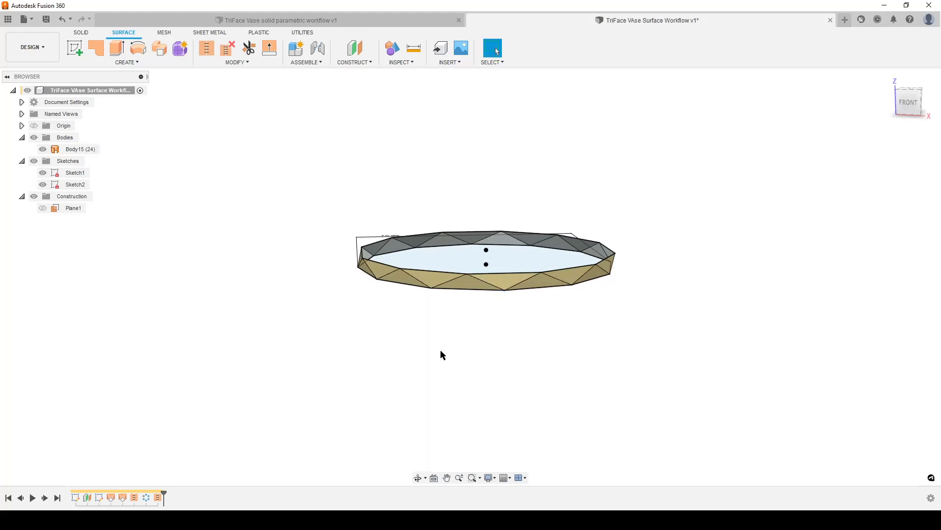
pyautogui.scroll(1, 491, 346)
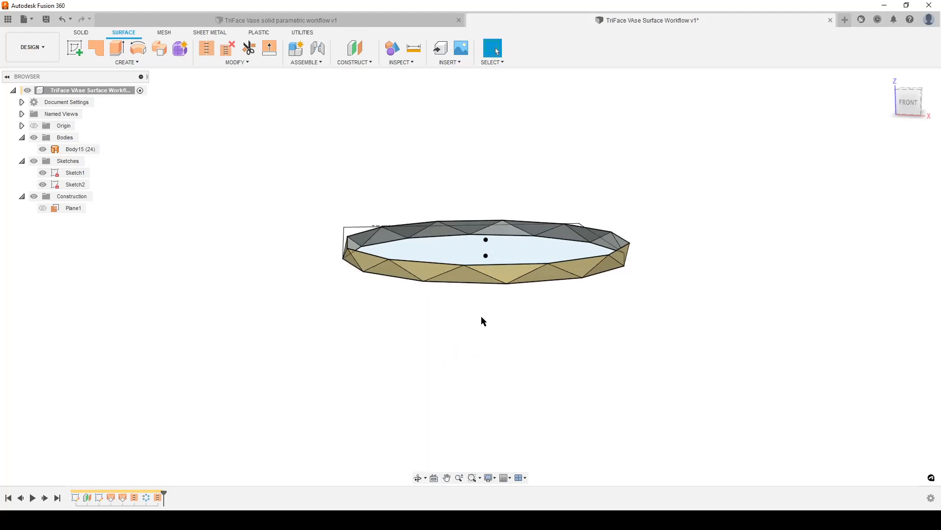
pyautogui.write('s')
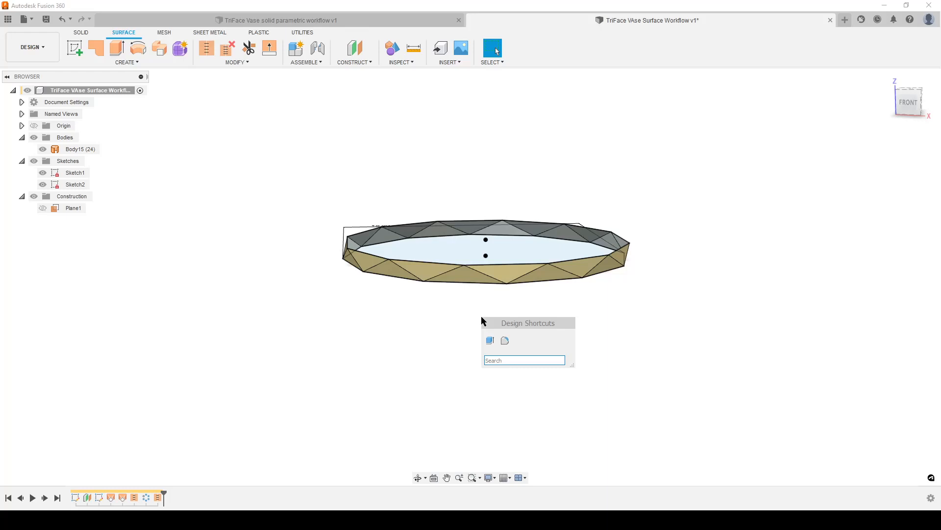
pyautogui.write('mirr')
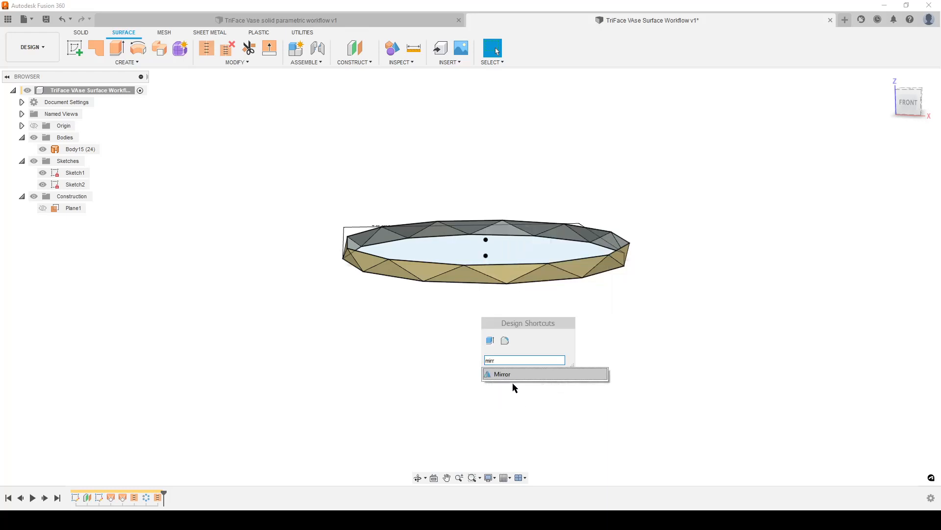
pyautogui.click(500, 374)
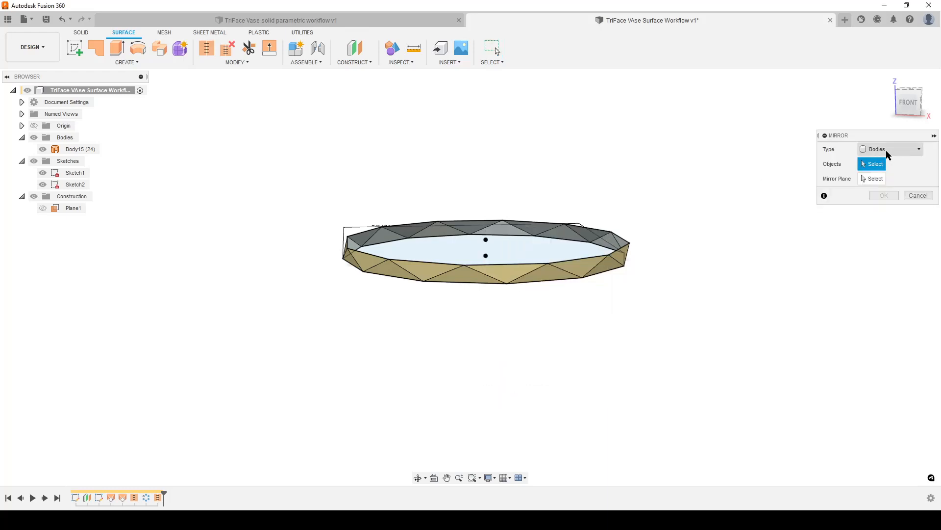
pyautogui.click(73, 149)
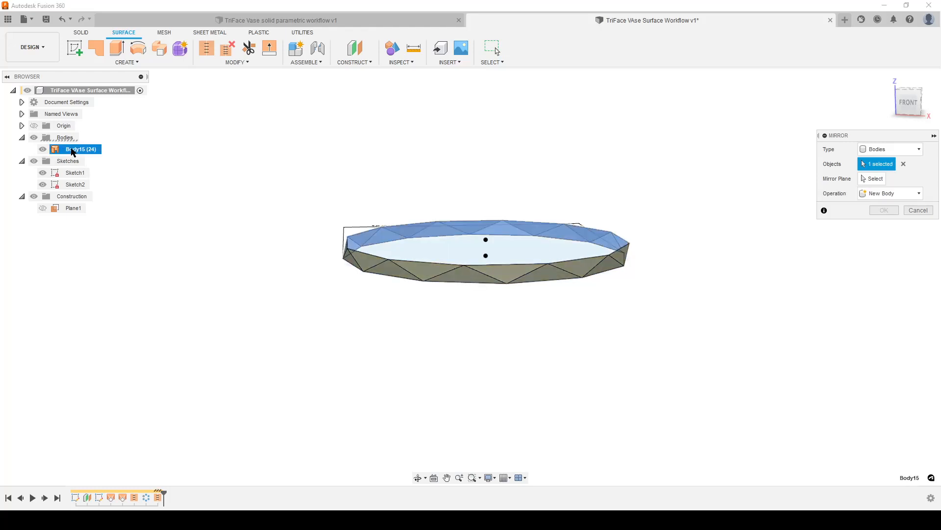
pyautogui.click(864, 180)
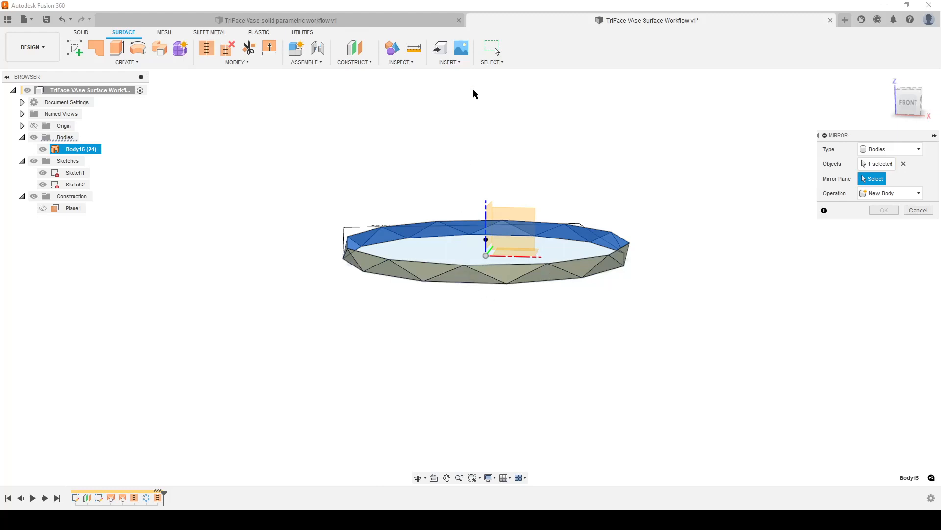
pyautogui.click(73, 209)
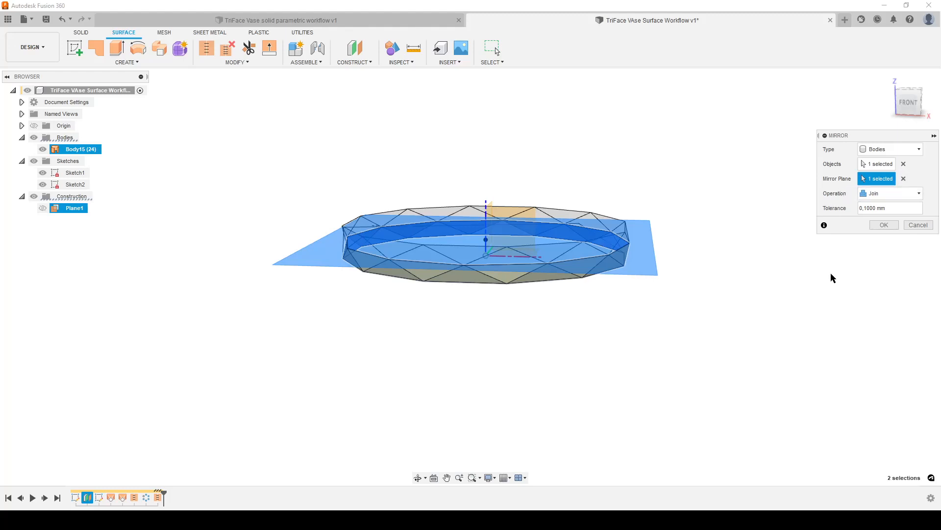
pyautogui.click(884, 224)
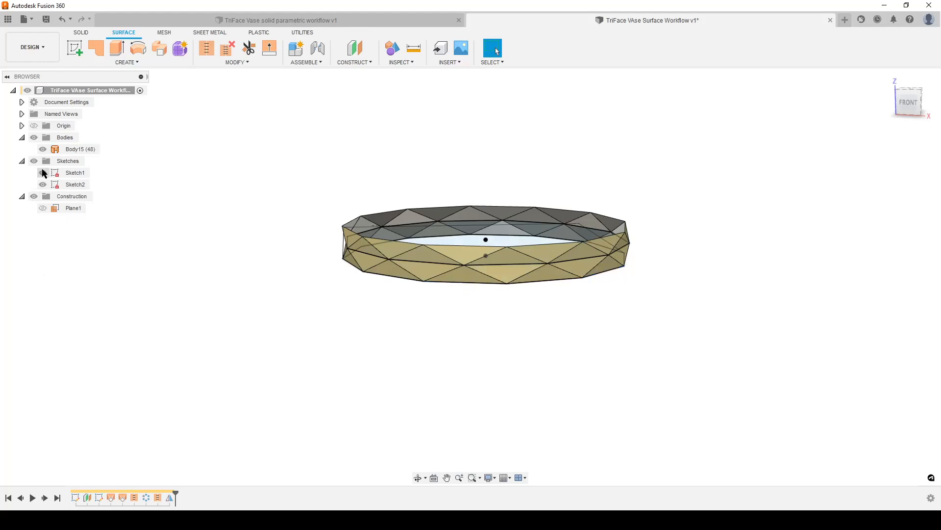
# Step: Hide both polygon sketches and look over the seam between the mirrored halves of the ring
pyautogui.click(42, 172)
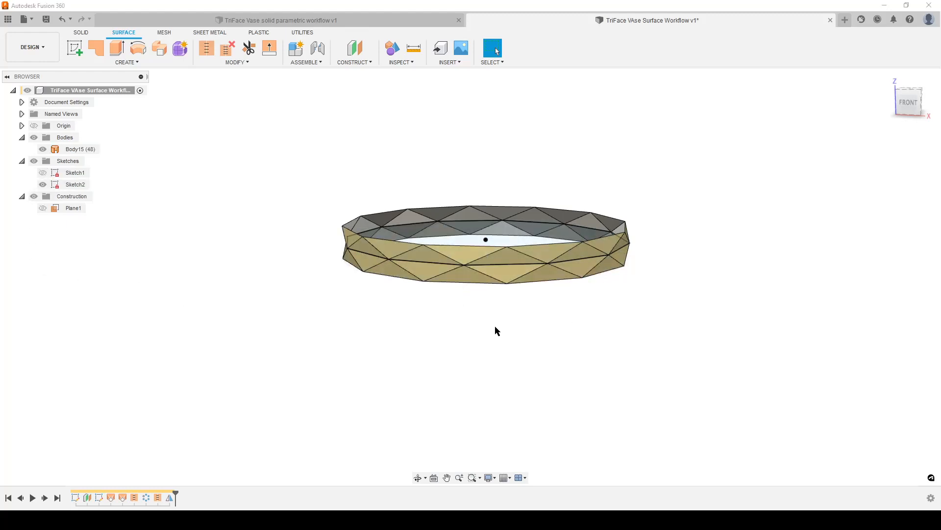
pyautogui.click(43, 184)
pyautogui.moveTo(600, 294)
pyautogui.keyDown('shift'); pyautogui.mouseDown(button='middle')
pyautogui.moveTo(536, 294)
pyautogui.moveTo(538, 264)
pyautogui.moveTo(582, 294)
pyautogui.moveTo(590, 288)
pyautogui.mouseUp(button='middle'); pyautogui.keyUp('shift')
pyautogui.click(462, 258)
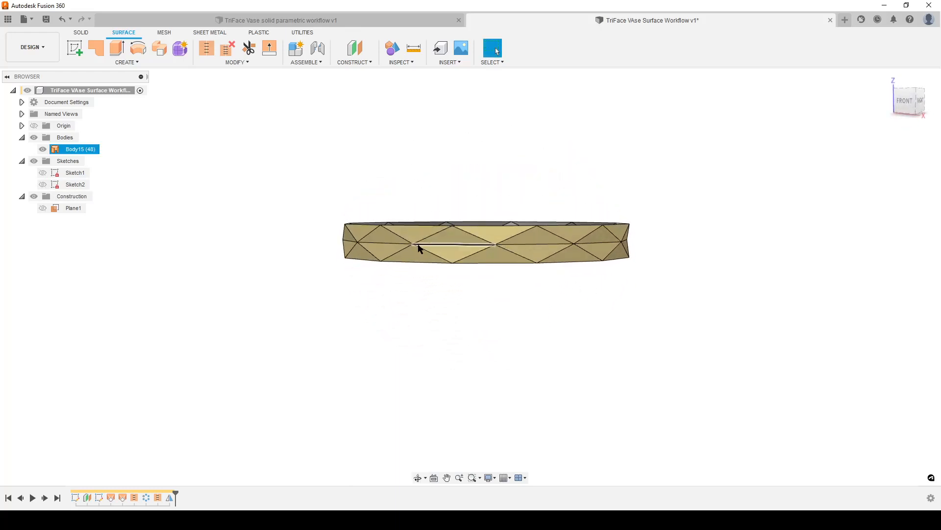
# Step: Start a rectangular pattern of the joined ring body along the vertical Z axis
pyautogui.moveTo(551, 325)
pyautogui.keyDown('shift'); pyautogui.mouseDown(button='middle')
pyautogui.moveTo(531, 340)
pyautogui.moveTo(568, 327)
pyautogui.mouseUp(button='middle'); pyautogui.keyUp('shift')
pyautogui.press('s')
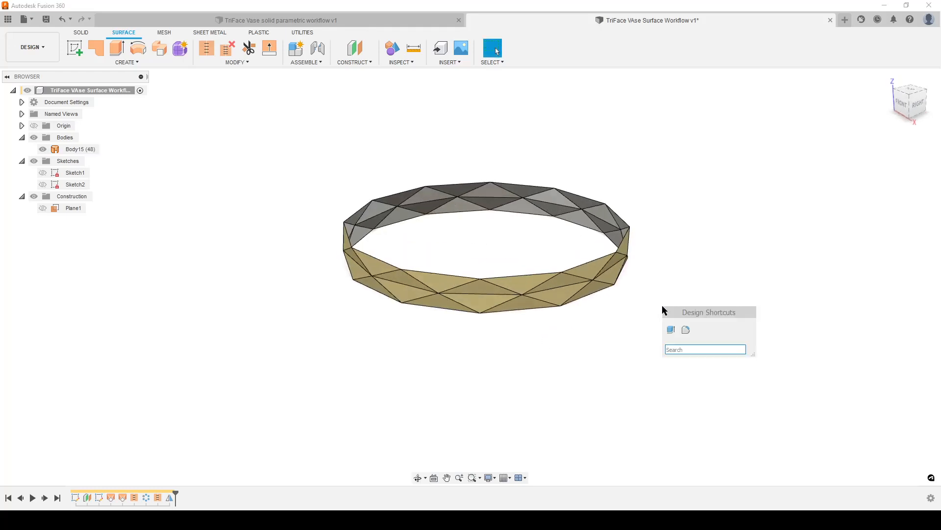
pyautogui.write('rect')
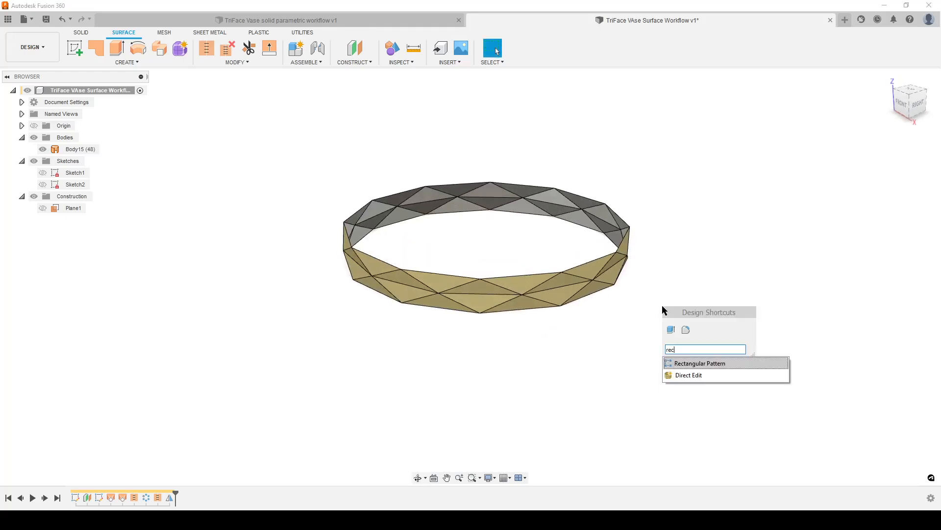
pyautogui.click(725, 365)
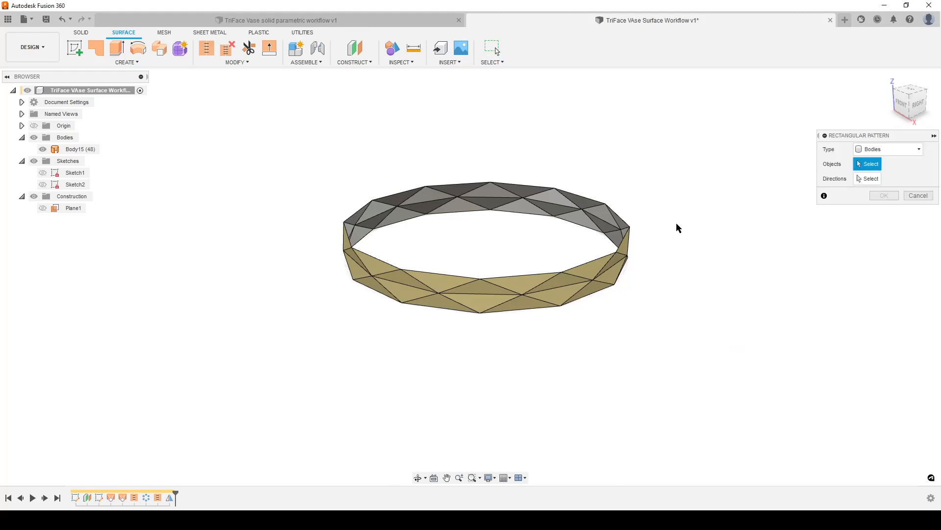
pyautogui.click(531, 296)
pyautogui.click(869, 178)
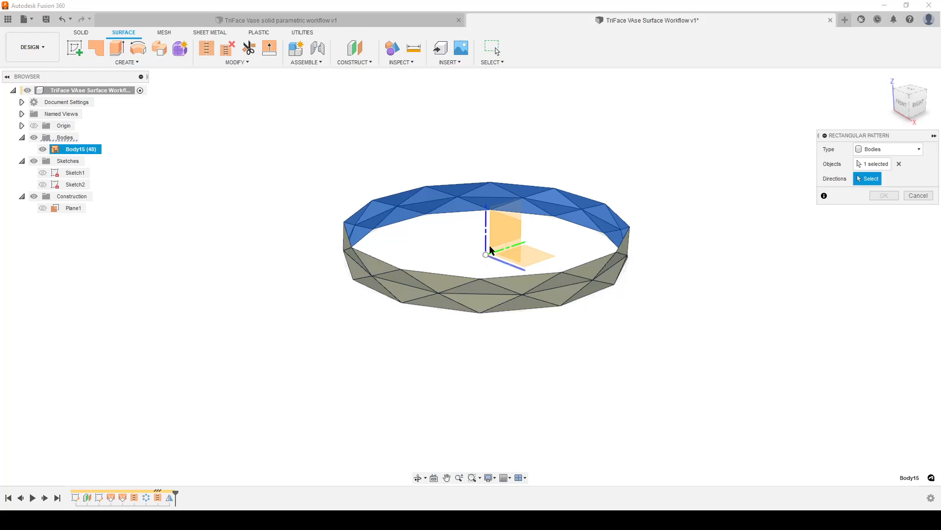
pyautogui.click(487, 221)
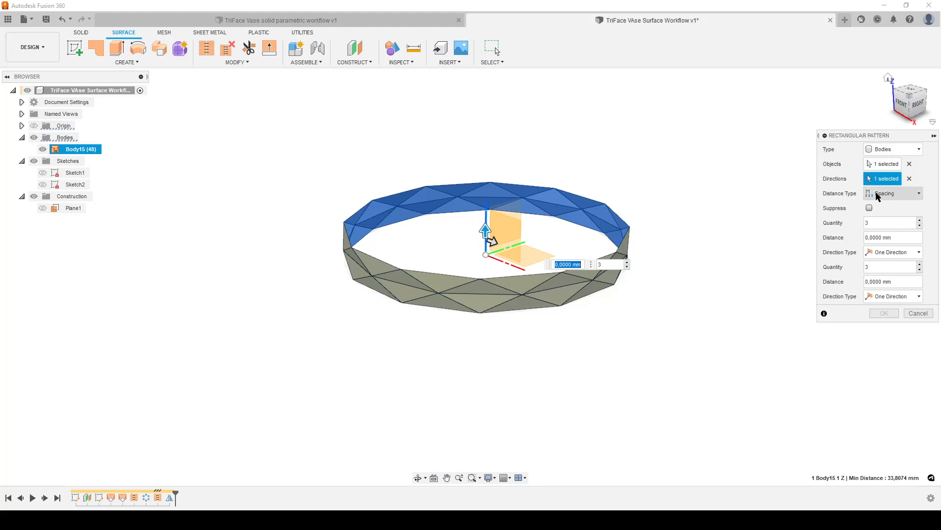
# Step: Keep the pattern's distance type as Spacing and set its vertical distance to HalfLayer*2
pyautogui.click(912, 196)
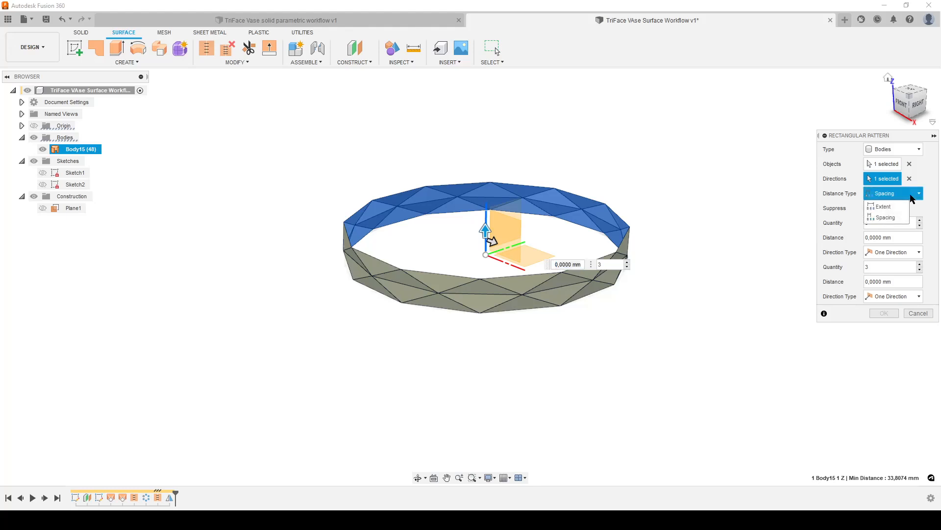
pyautogui.click(886, 217)
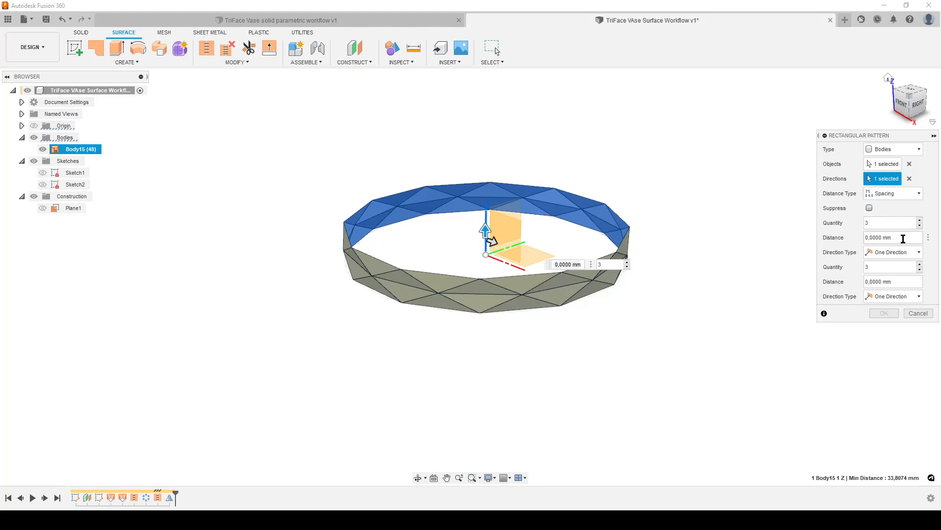
pyautogui.moveTo(903, 239); pyautogui.dragTo(842, 236)
pyautogui.write('h')
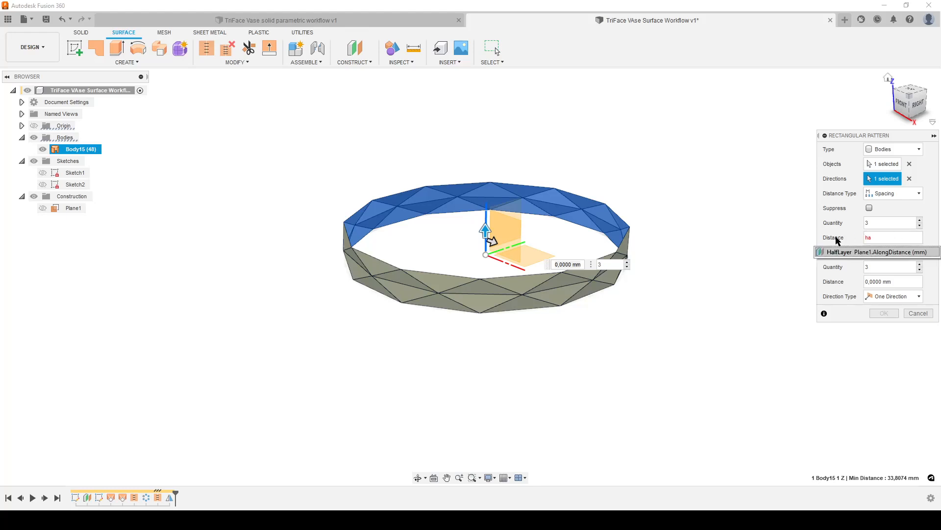
pyautogui.write('a')
pyautogui.press('Return')
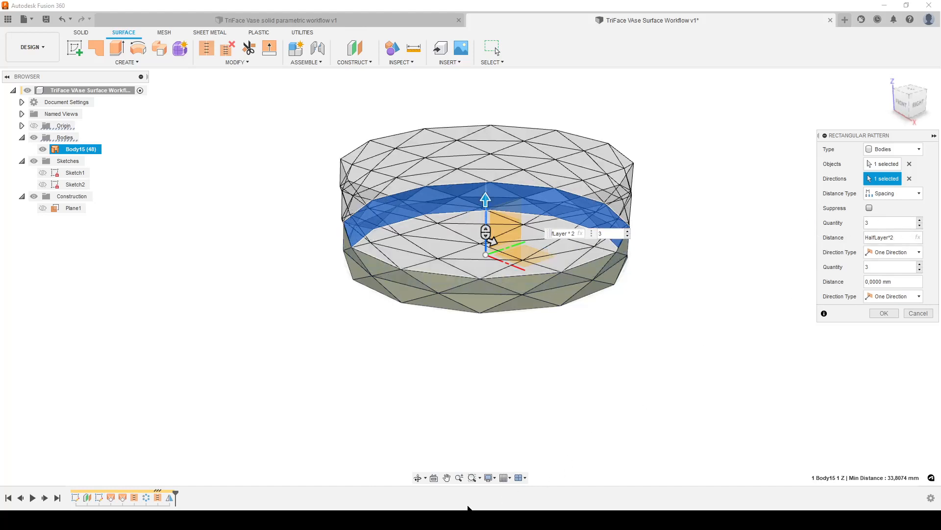
# Step: Check the layers in the annotated vase photo in Photos, return to Fusion 360 and create the vertical pattern with a quantity of 5
pyautogui.click(343, 520)
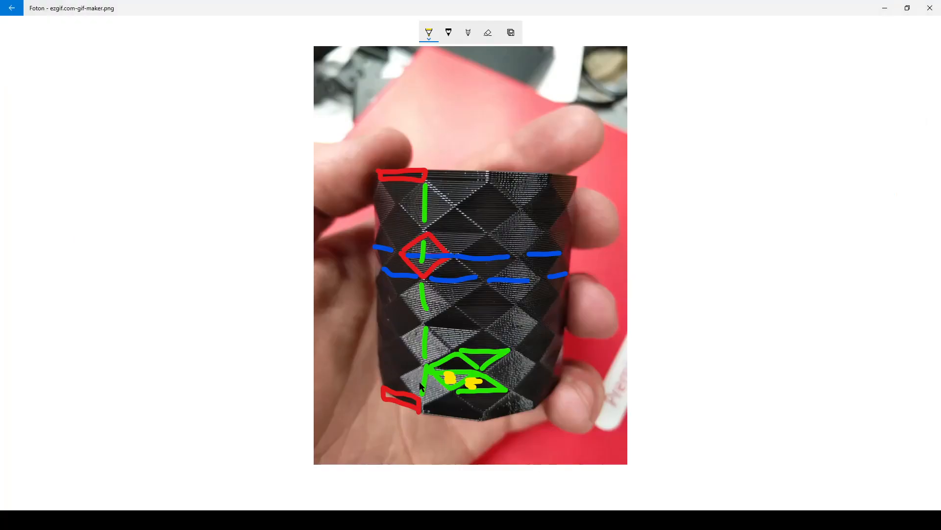
pyautogui.click(343, 519)
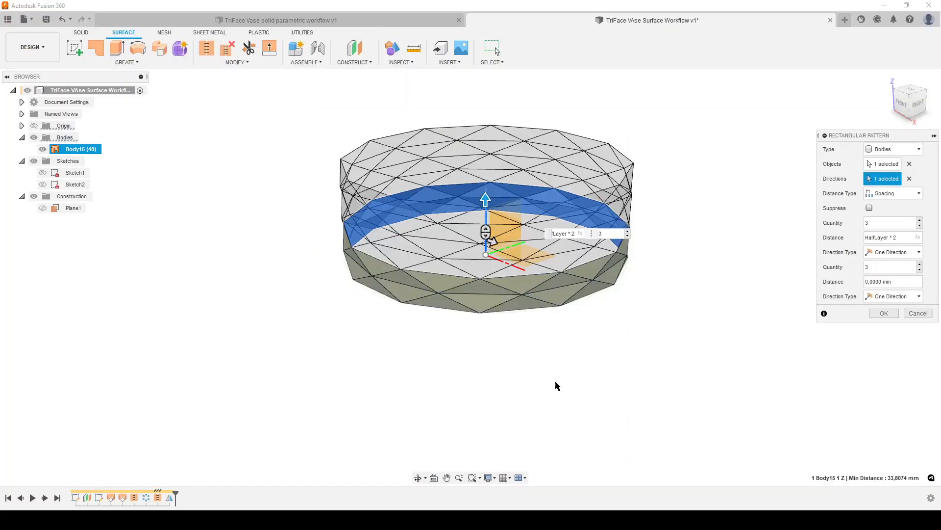
pyautogui.moveTo(883, 224); pyautogui.dragTo(814, 224)
pyautogui.click(889, 313)
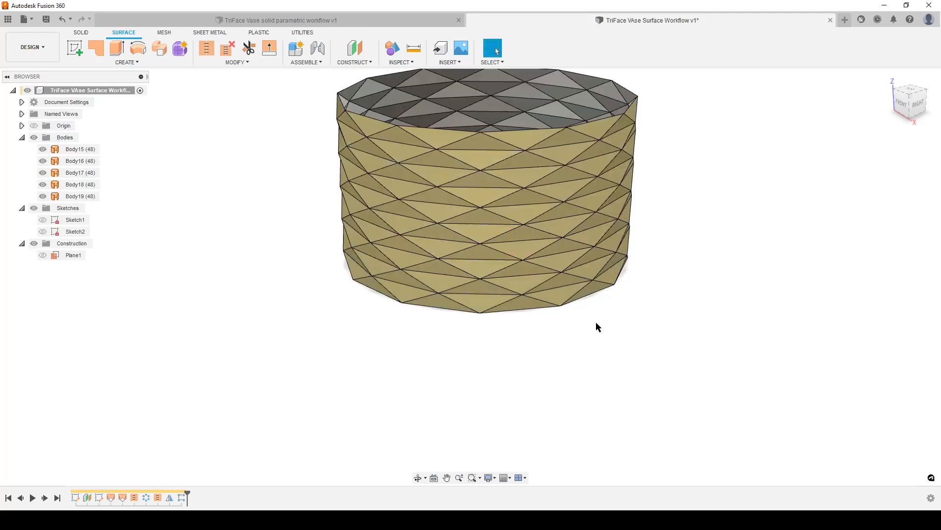
# Step: Stitch the five stacked ring surface bodies into one new body with a 0,1000 mm tolerance
pyautogui.moveTo(653, 290); pyautogui.dragTo(626, 347, button='middle')
pyautogui.scroll(-2, 627, 347)
pyautogui.scroll(-3, 628, 348)
pyautogui.scroll(3, 675, 357)
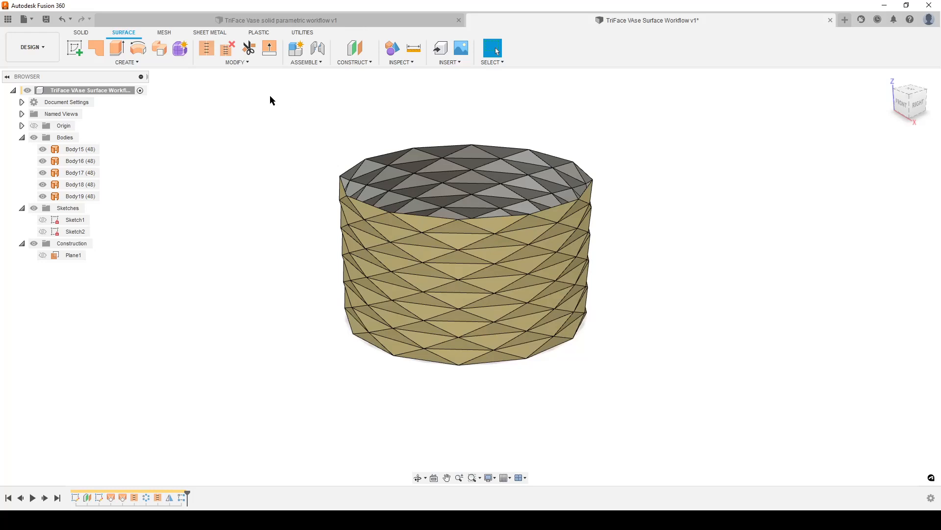
pyautogui.moveTo(270, 94); pyautogui.dragTo(677, 397)
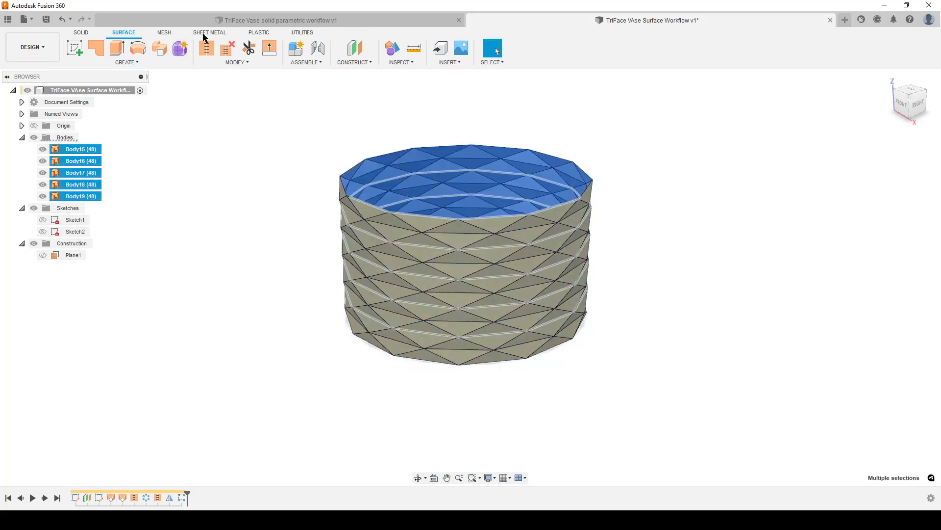
pyautogui.click(206, 47)
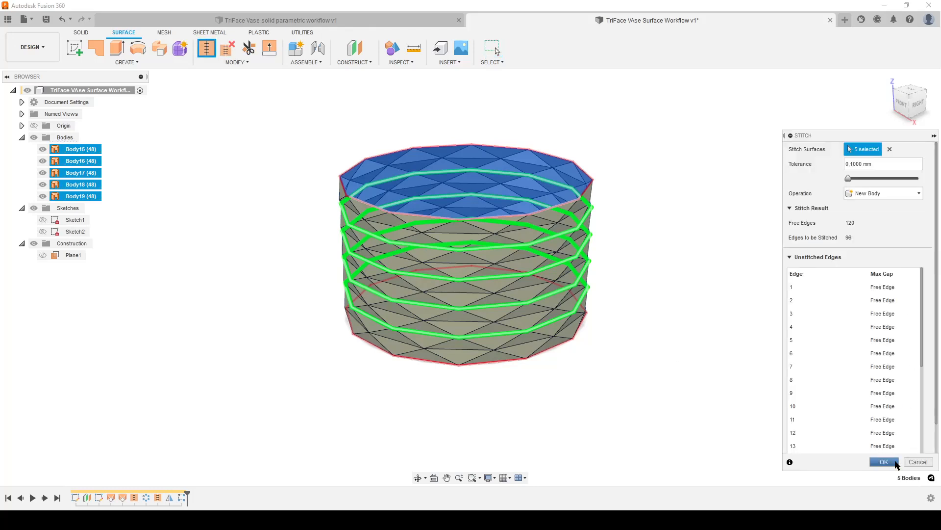
pyautogui.click(885, 462)
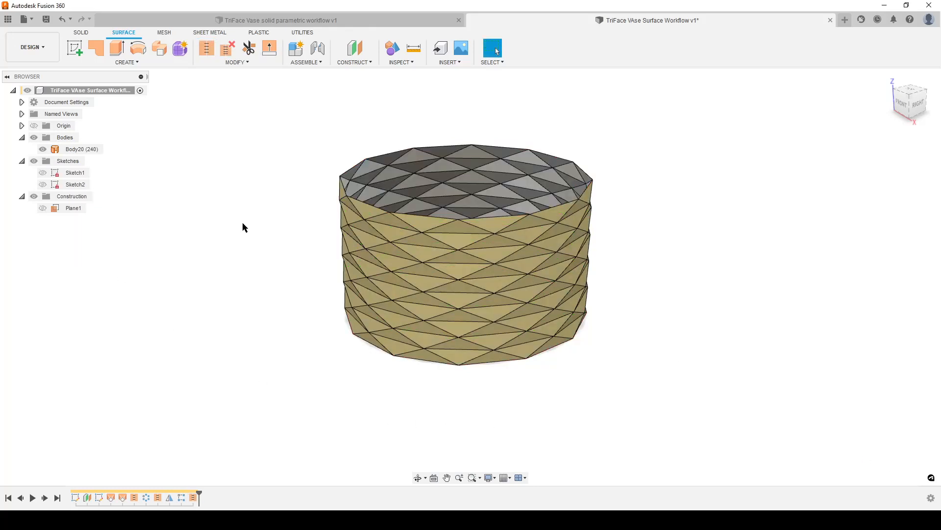
# Step: Close the upper opening of the stitched vase wall with a Patch surface as a new body
pyautogui.click(552, 171)
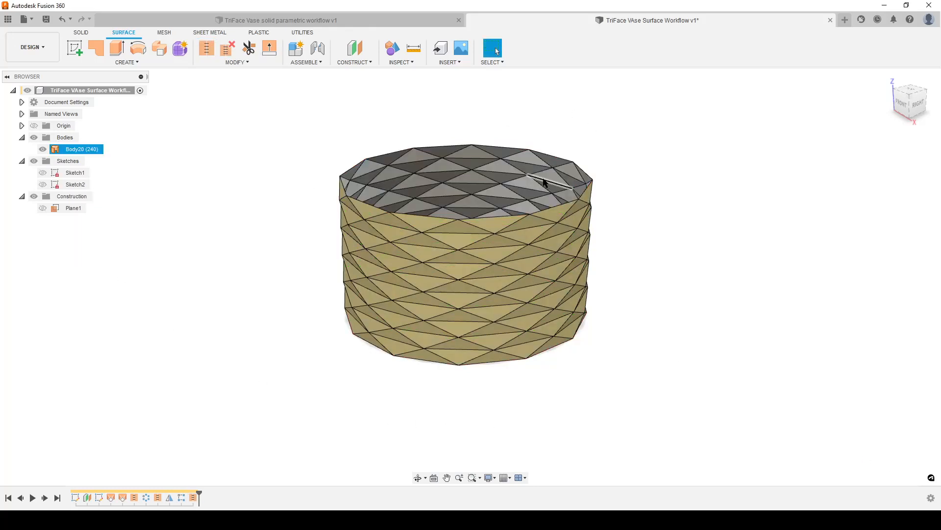
pyautogui.click(168, 267)
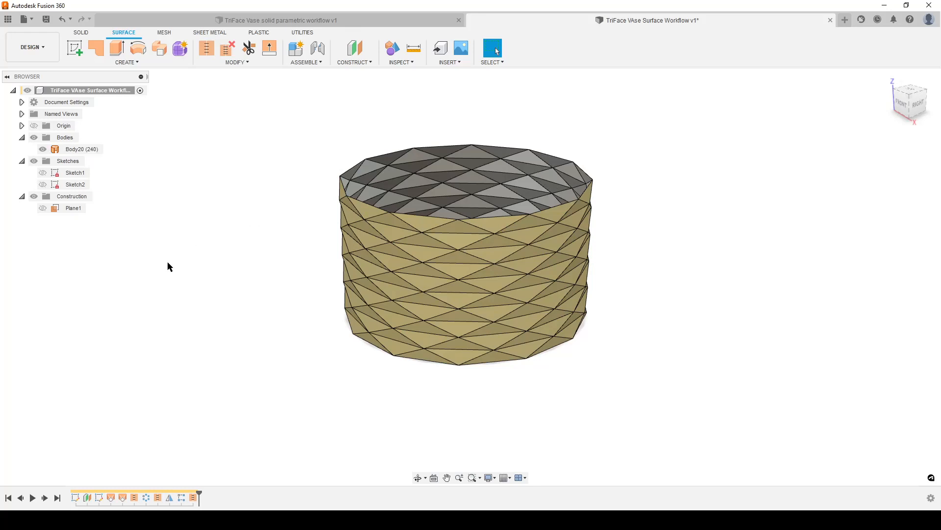
pyautogui.click(95, 49)
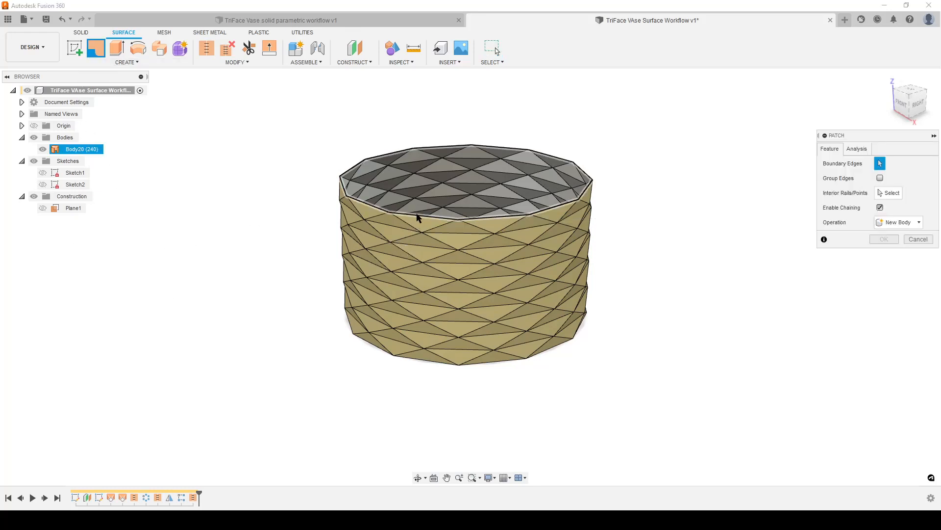
pyautogui.click(416, 217)
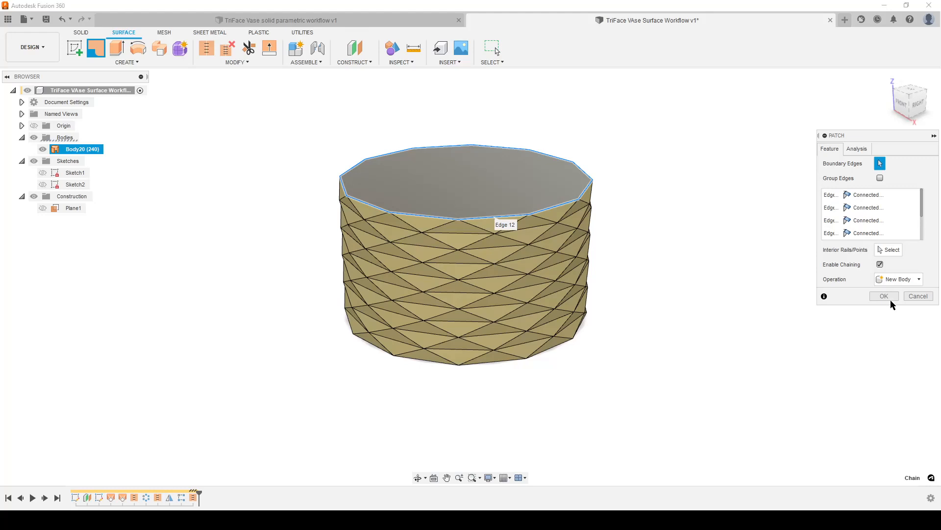
pyautogui.click(890, 298)
# Step: Close the lower opening of the vase wall with a second Patch surface as a new body
pyautogui.click(96, 49)
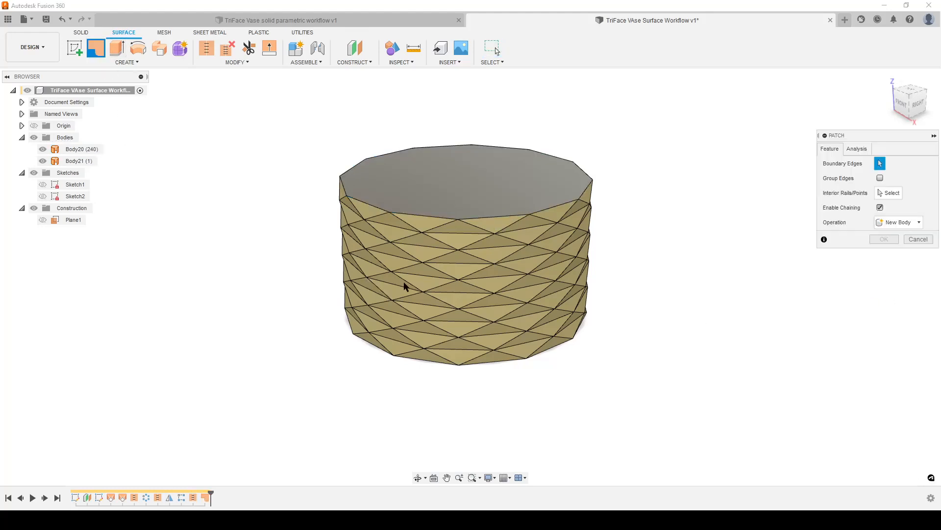
pyautogui.keyDown('shift'); pyautogui.moveTo(670, 348); pyautogui.dragTo(660, 332, button='middle'); pyautogui.keyUp('shift')
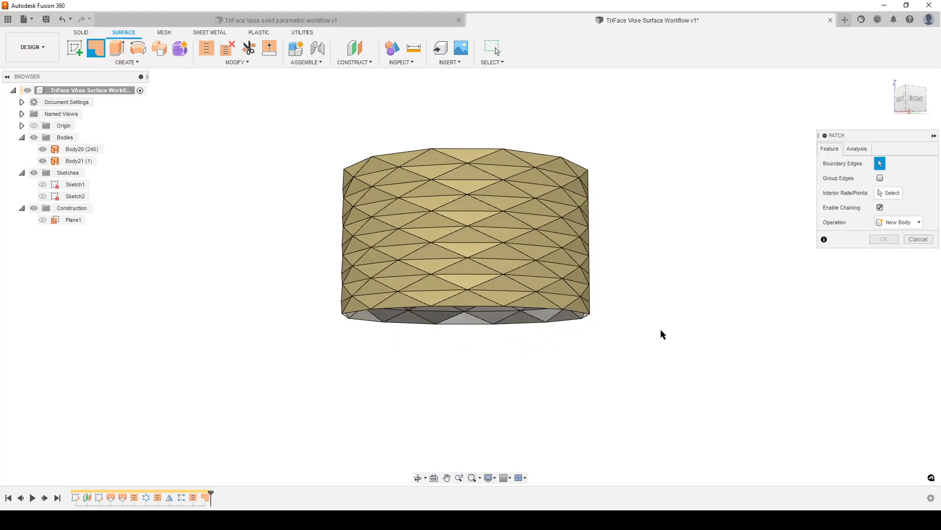
pyautogui.click(550, 310)
pyautogui.click(884, 294)
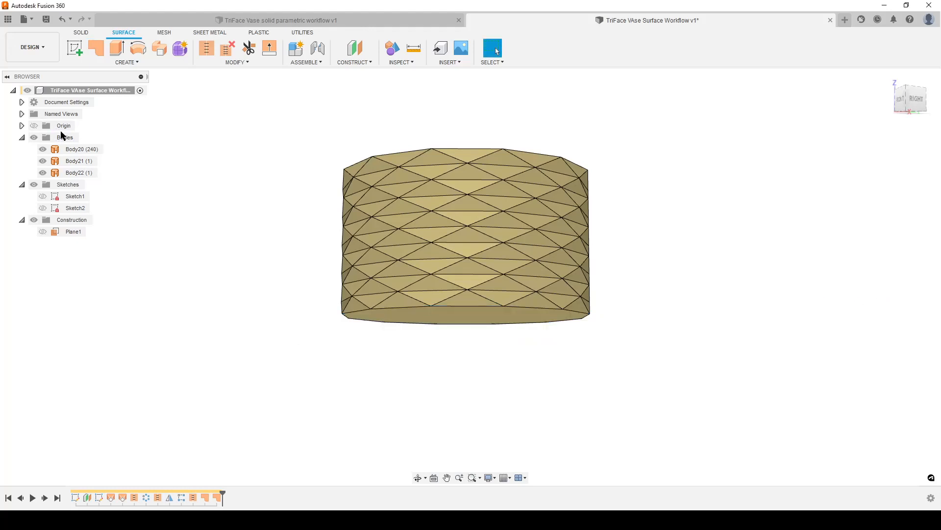
# Step: Stitch the vase wall and both end patches into one closed solid body with a 0,1000 mm tolerance
pyautogui.click(81, 149)
pyautogui.keyDown('ctrl'); pyautogui.click(78, 160); pyautogui.keyUp('ctrl')
pyautogui.keyDown('ctrl'); pyautogui.click(78, 172); pyautogui.keyUp('ctrl')
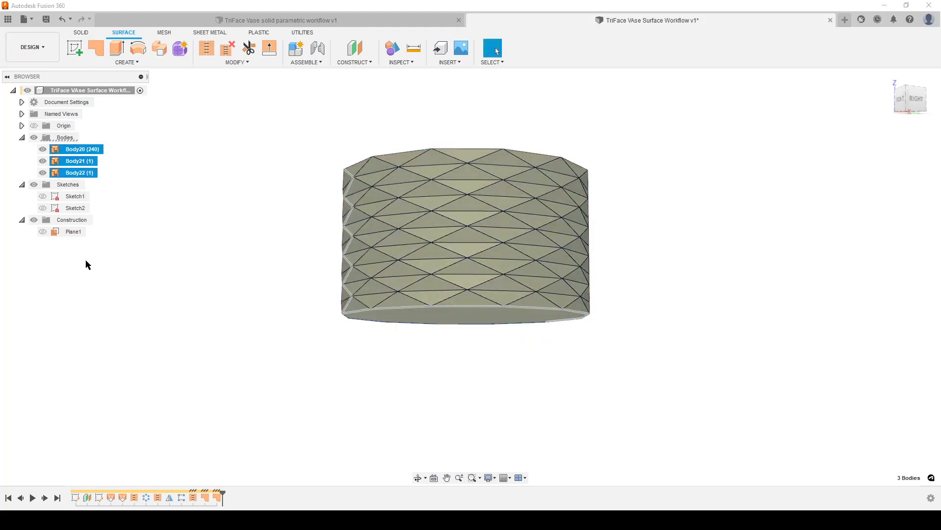
pyautogui.click(210, 51)
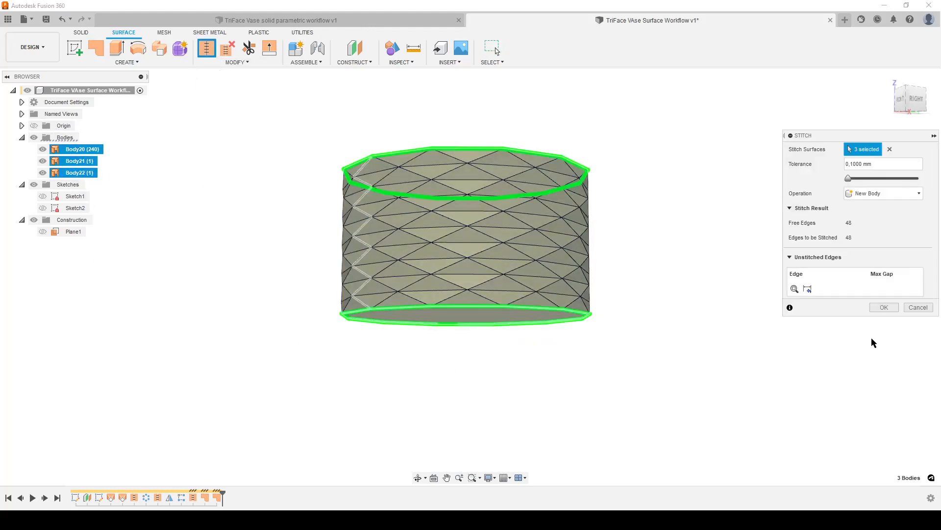
pyautogui.click(886, 308)
pyautogui.keyDown('shift'); pyautogui.moveTo(683, 309); pyautogui.dragTo(640, 343, button='middle'); pyautogui.keyUp('shift')
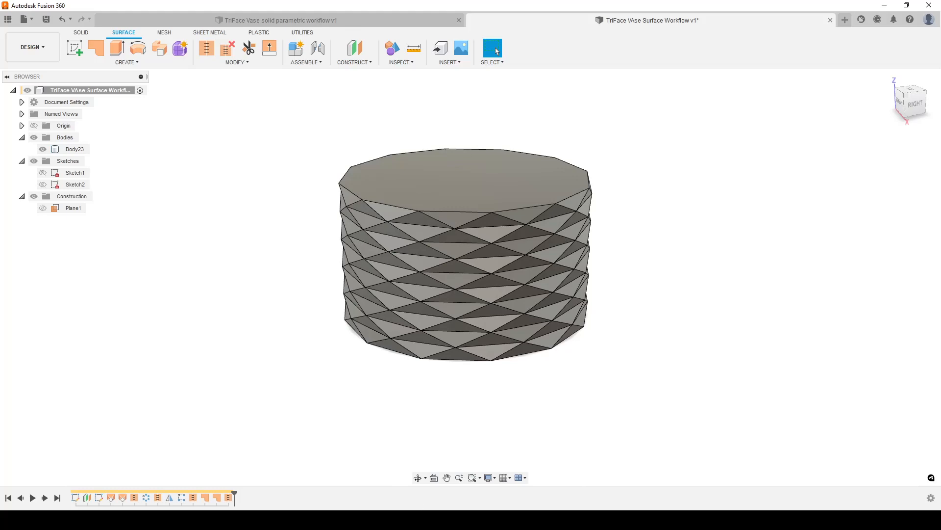
# Step: Check the rim in the annotated vase photo in Photos, return to Fusion 360 and extrude the solid's top face by HalfLayer/2, joined
pyautogui.hotkey('alt', 'Tab')
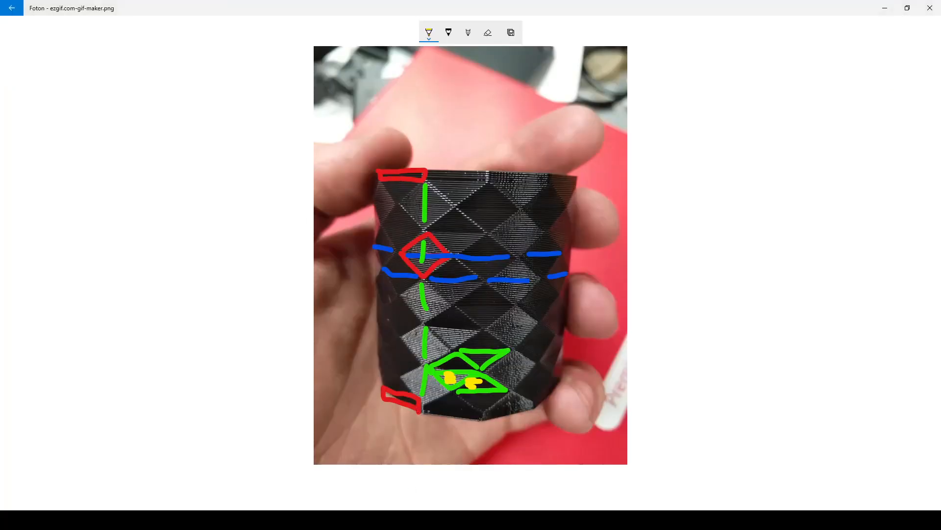
pyautogui.hotkey('alt', 'Tab')
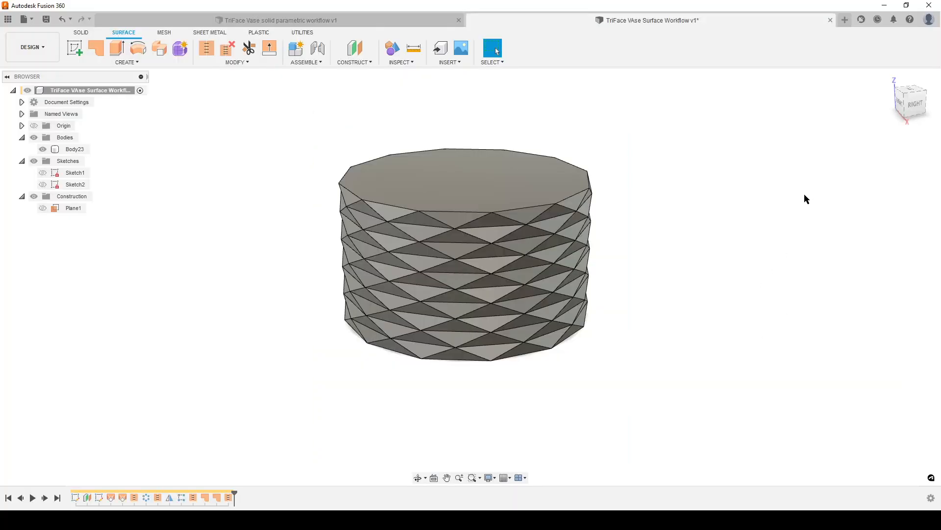
pyautogui.press('e')
pyautogui.click(463, 186)
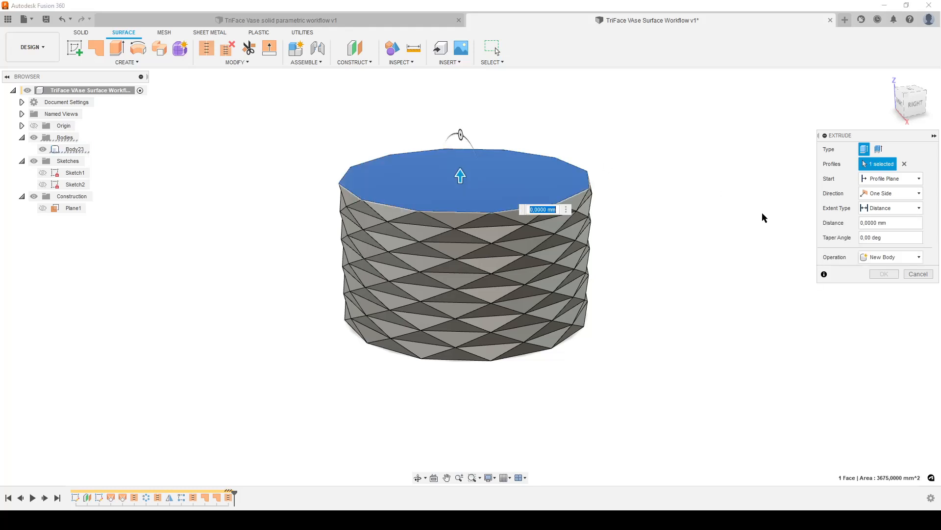
pyautogui.write('HalfLayer')
pyautogui.press('Return')
pyautogui.write('/2')
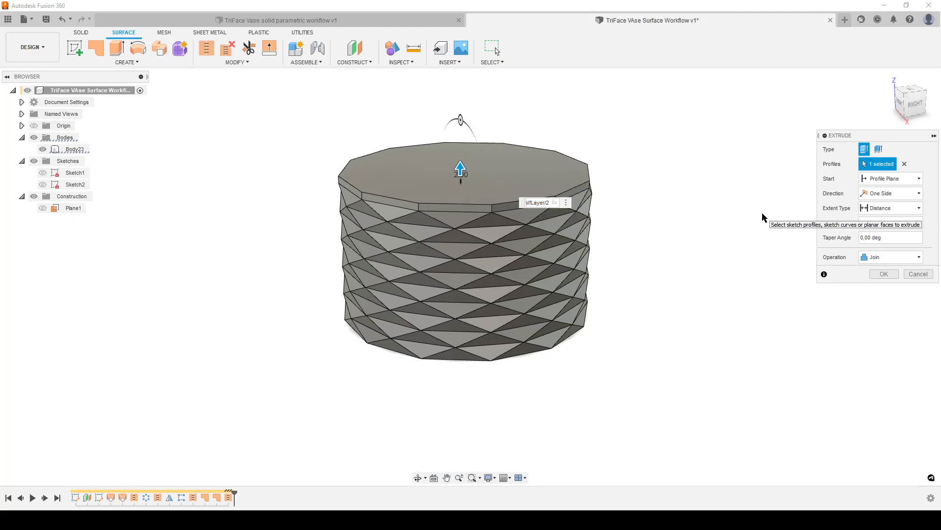
pyautogui.press('Return')
# Step: Extrude the solid's bottom face outward by HalfLayer/2 and join it to the body
pyautogui.press('e')
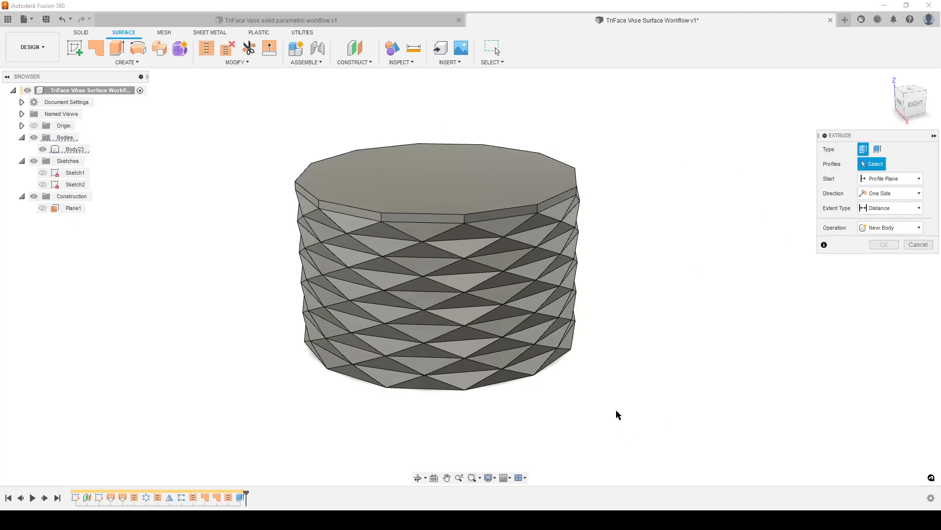
pyautogui.keyDown('shift'); pyautogui.moveTo(616, 414); pyautogui.dragTo(468, 327, button='middle'); pyautogui.keyUp('shift')
pyautogui.click(468, 328)
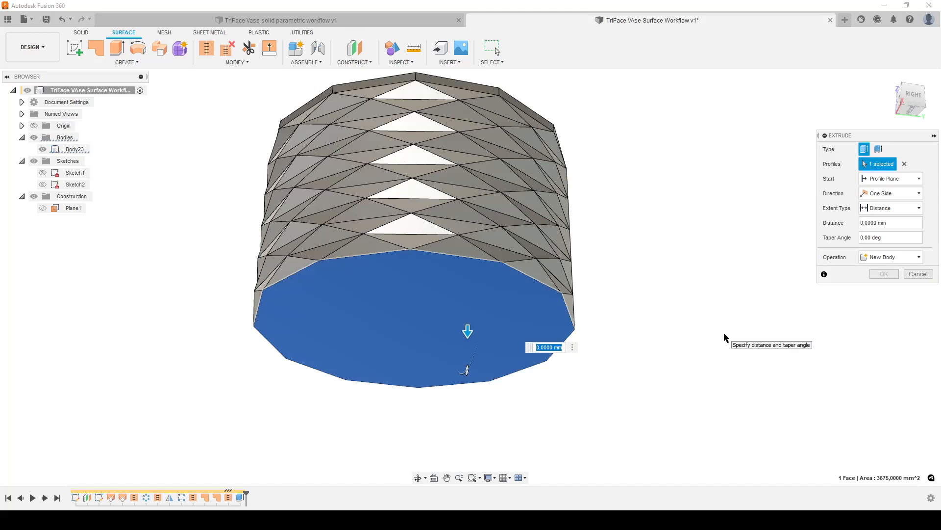
pyautogui.write('ha')
pyautogui.press('Return')
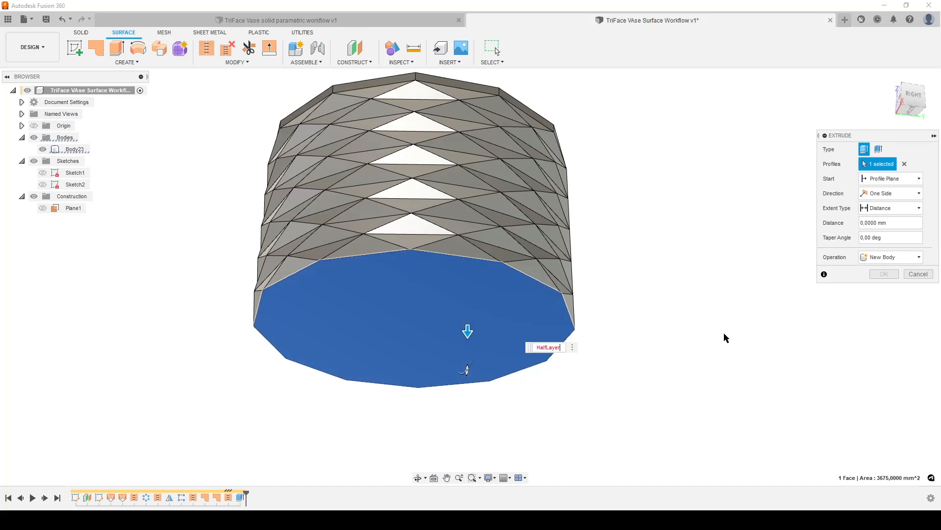
pyautogui.write('/2')
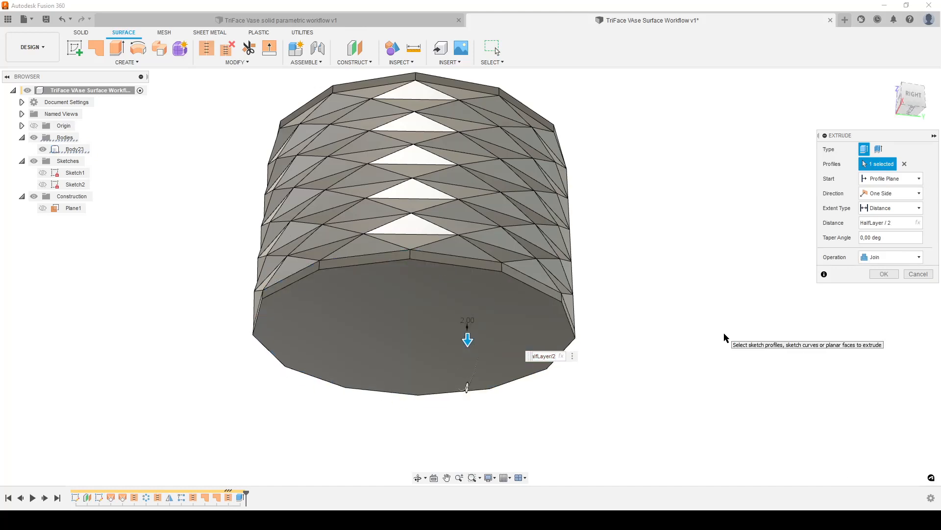
pyautogui.press('Return')
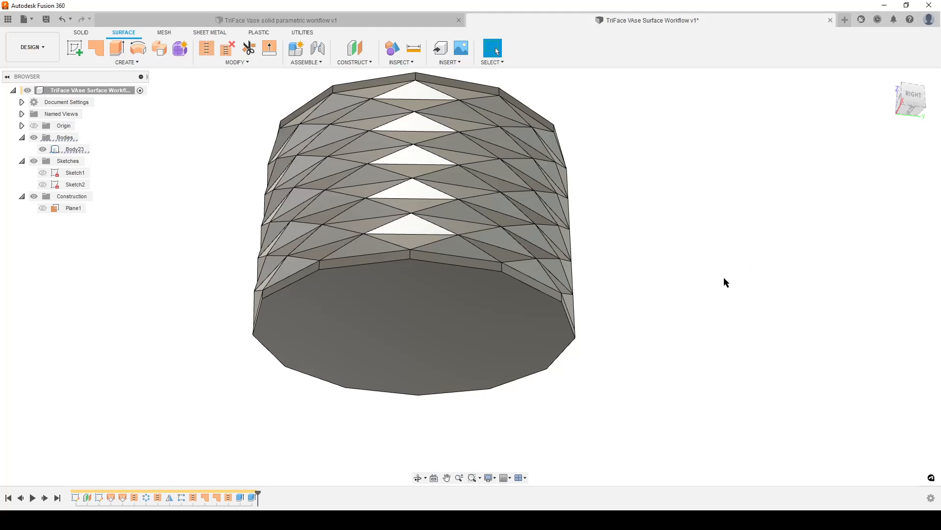
# Step: Shell the vase from its top face with a 0,8 mm inside wall thickness
pyautogui.keyDown('shift'); pyautogui.moveTo(724, 278); pyautogui.dragTo(676, 333, button='middle'); pyautogui.keyUp('shift')
pyautogui.scroll(-3, 733, 316)
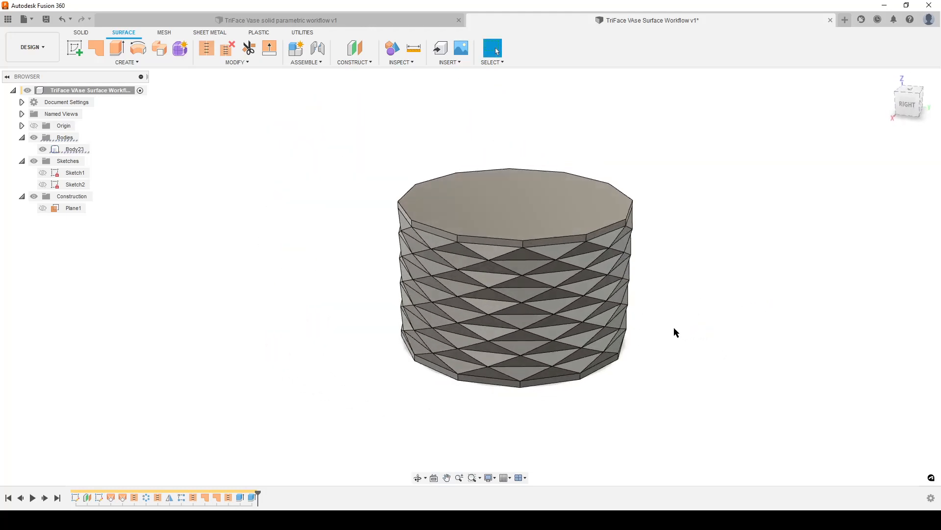
pyautogui.write('s')
pyautogui.write('she')
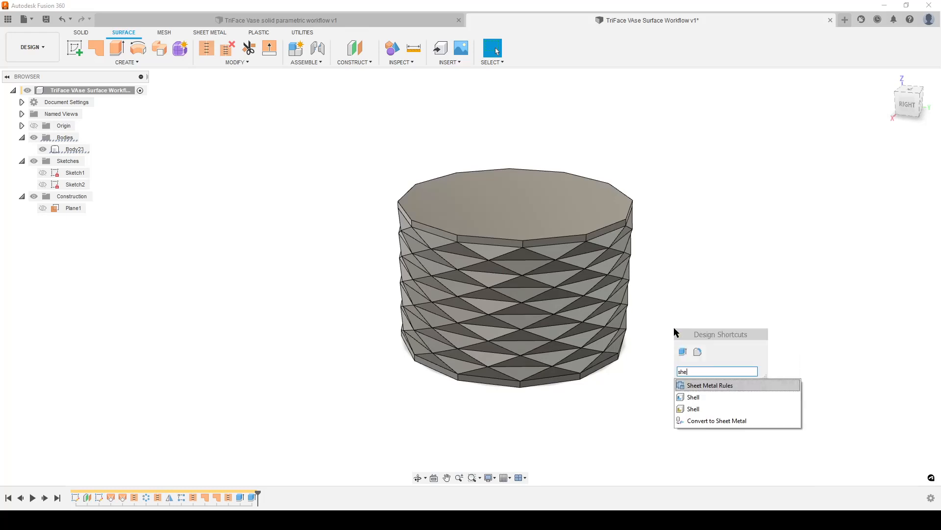
pyautogui.click(689, 398)
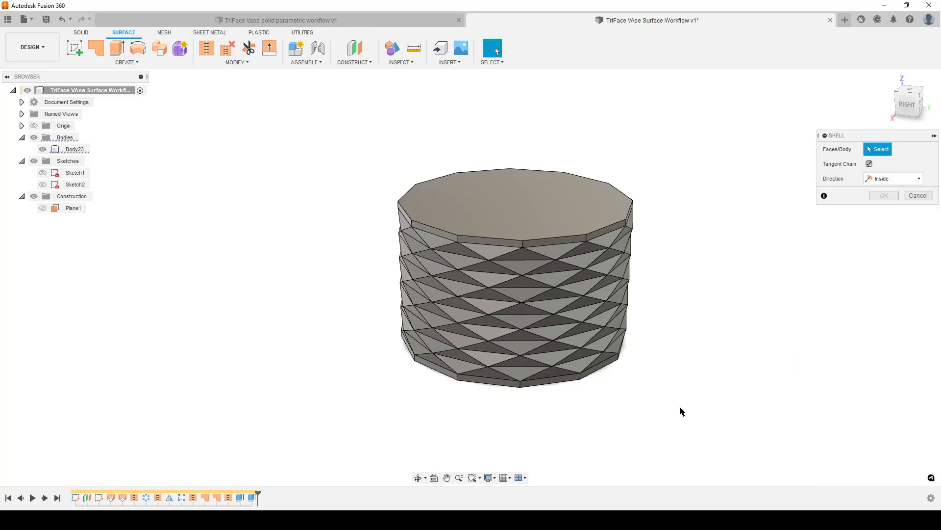
pyautogui.click(510, 194)
pyautogui.write('0,8')
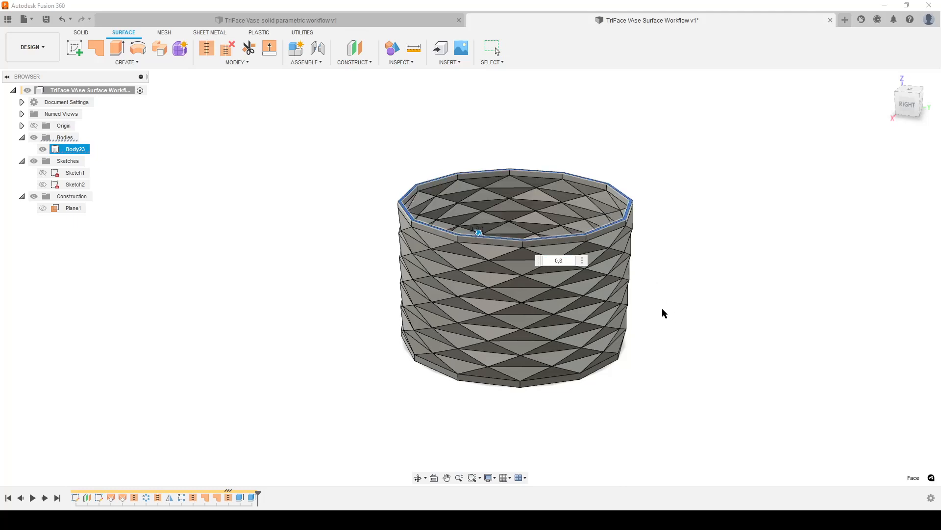
pyautogui.press('Return')
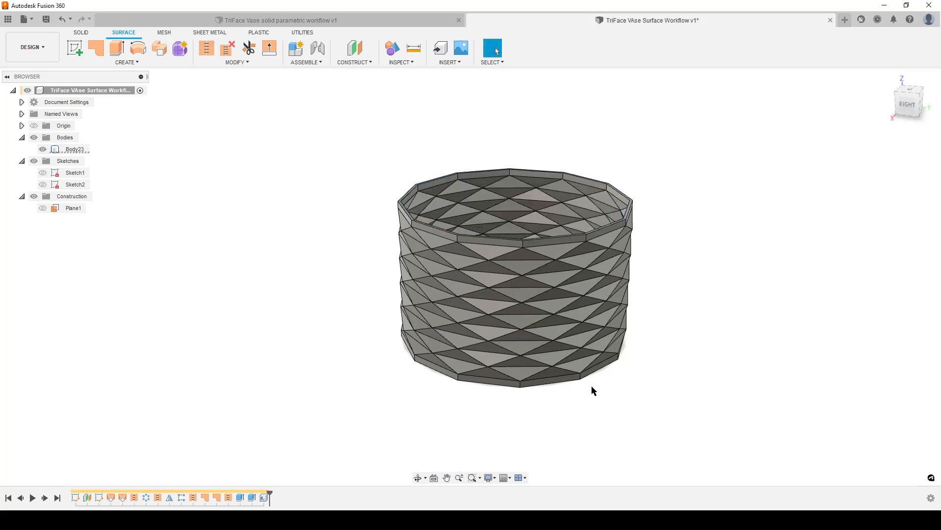
# Step: Compare the shelled vase with the annotated photo in Photos, return to Fusion 360 and inspect the model from several sides
pyautogui.keyDown('shift'); pyautogui.moveTo(805, 346); pyautogui.dragTo(643, 312, button='middle'); pyautogui.keyUp('shift')
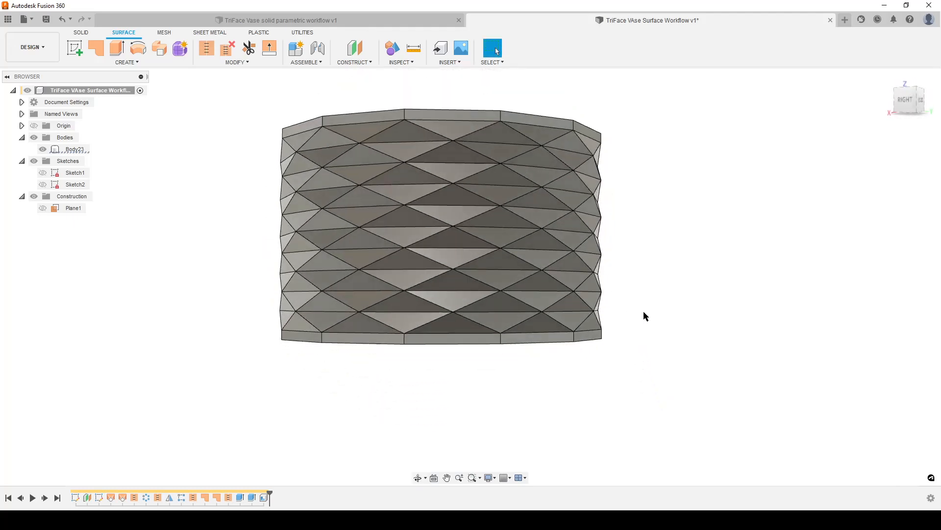
pyautogui.scroll(-3, 643, 311)
pyautogui.hotkey('alt', 'Tab')
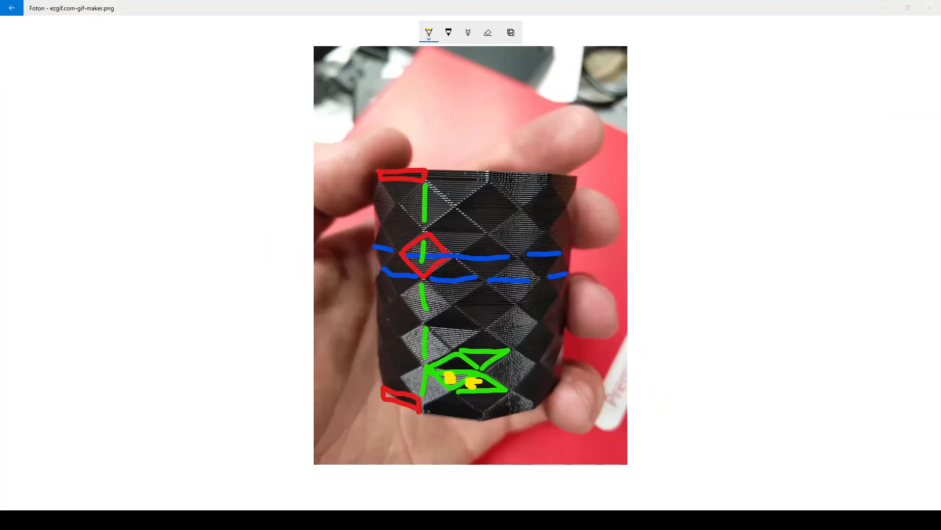
pyautogui.hotkey('alt', 'Tab')
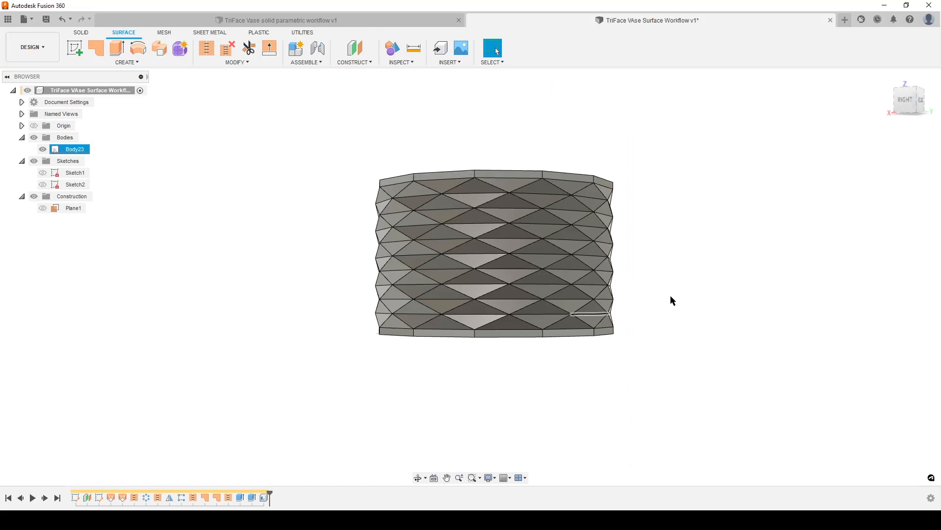
pyautogui.keyDown('shift'); pyautogui.moveTo(713, 312); pyautogui.dragTo(633, 314, button='middle'); pyautogui.keyUp('shift')
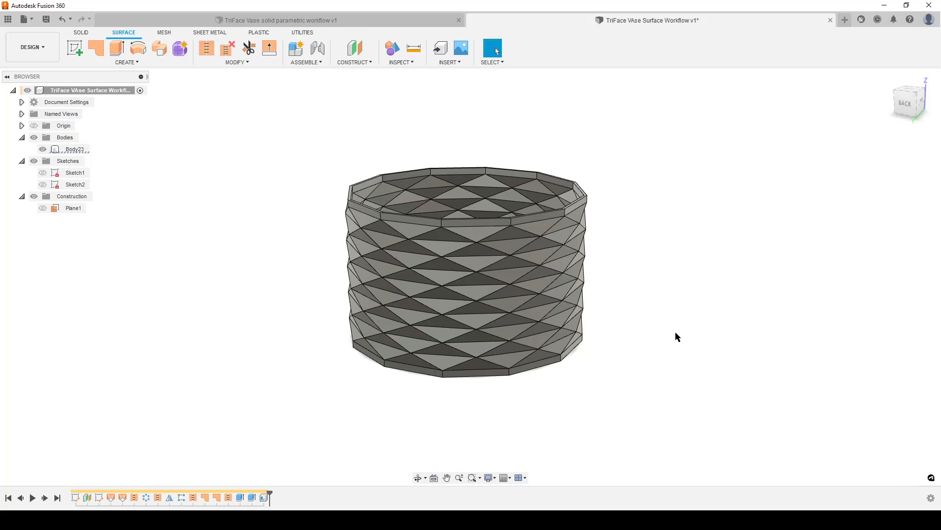
# Step: Return the model to the home view and switch the camera to Orthographic projection
pyautogui.click(888, 77)
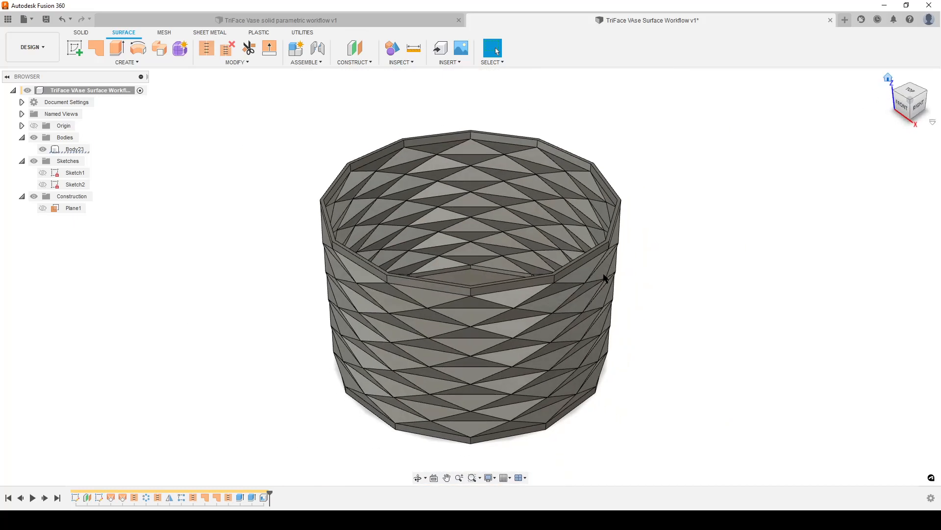
pyautogui.rightClick(902, 104)
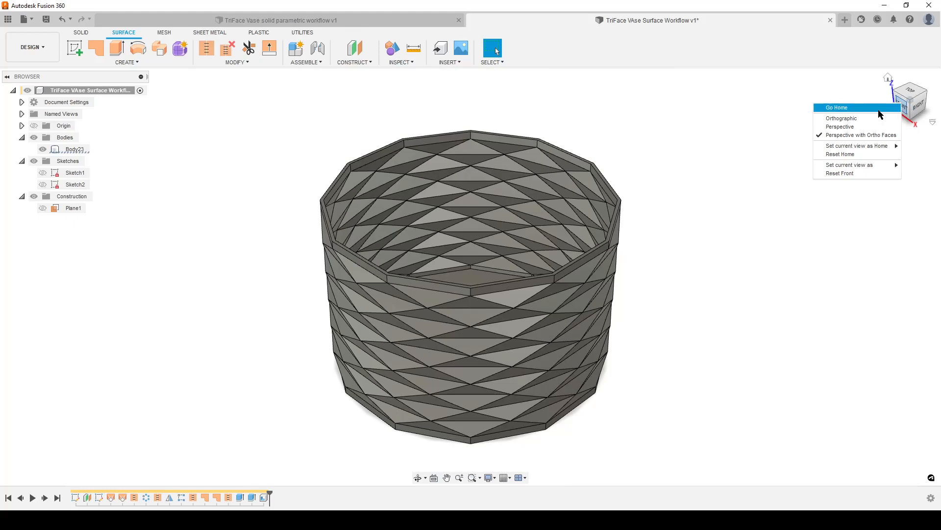
pyautogui.click(877, 118)
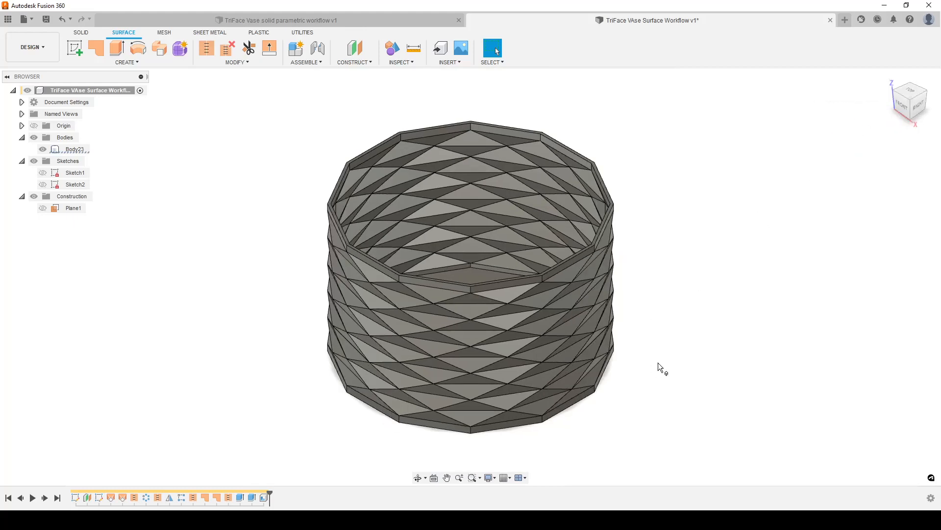
# Step: Examine the vase's rims and faceted side profile from the front and from slightly raised angles
pyautogui.click(902, 104)
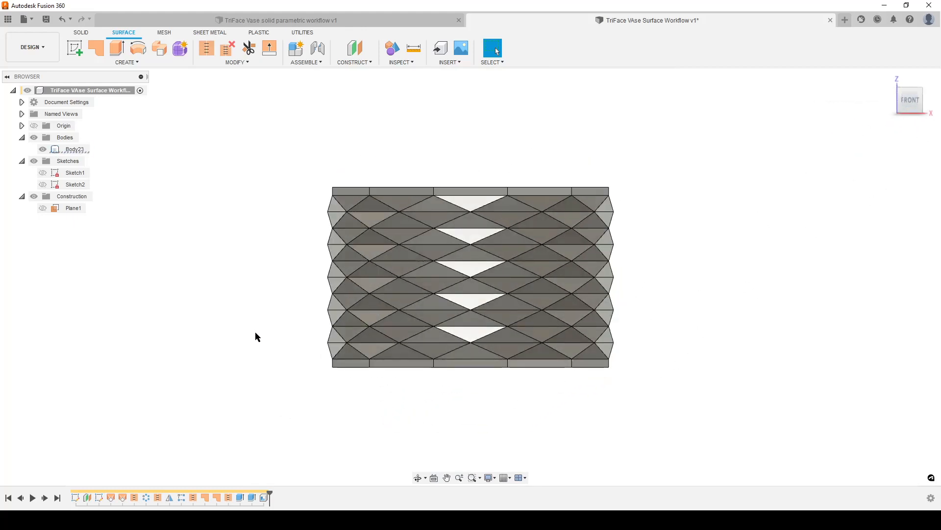
pyautogui.keyDown('shift'); pyautogui.moveTo(335, 387); pyautogui.dragTo(321, 395, button='middle'); pyautogui.keyUp('shift')
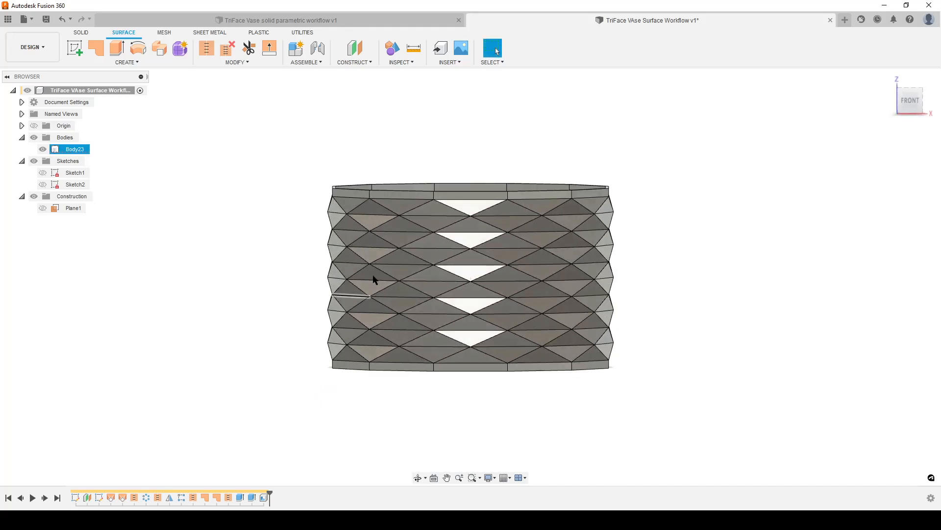
pyautogui.click(916, 102)
pyautogui.click(332, 190)
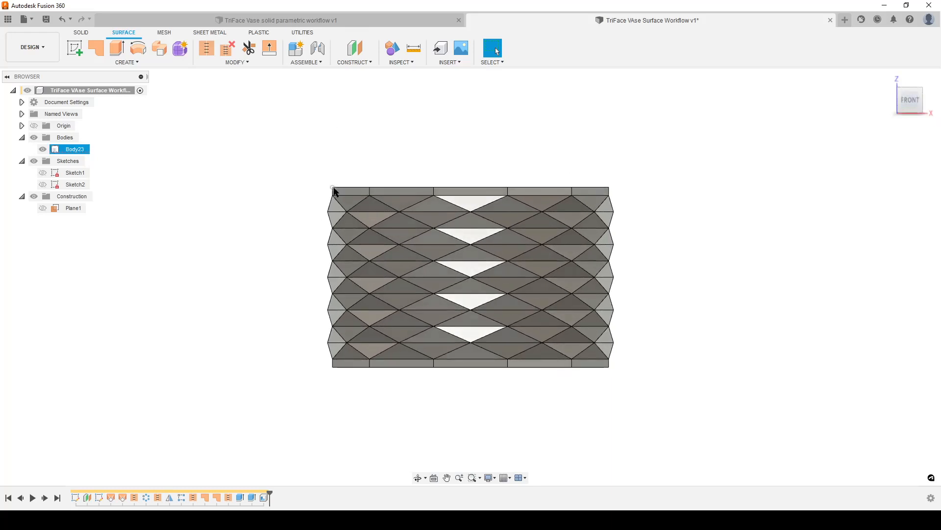
pyautogui.click(325, 215)
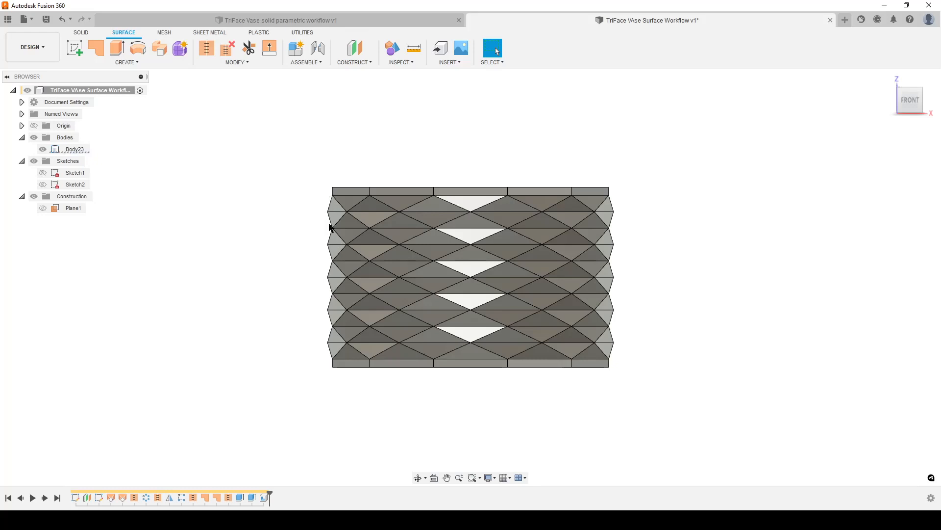
pyautogui.keyDown('shift'); pyautogui.moveTo(458, 360); pyautogui.dragTo(443, 364, button='middle'); pyautogui.keyUp('shift')
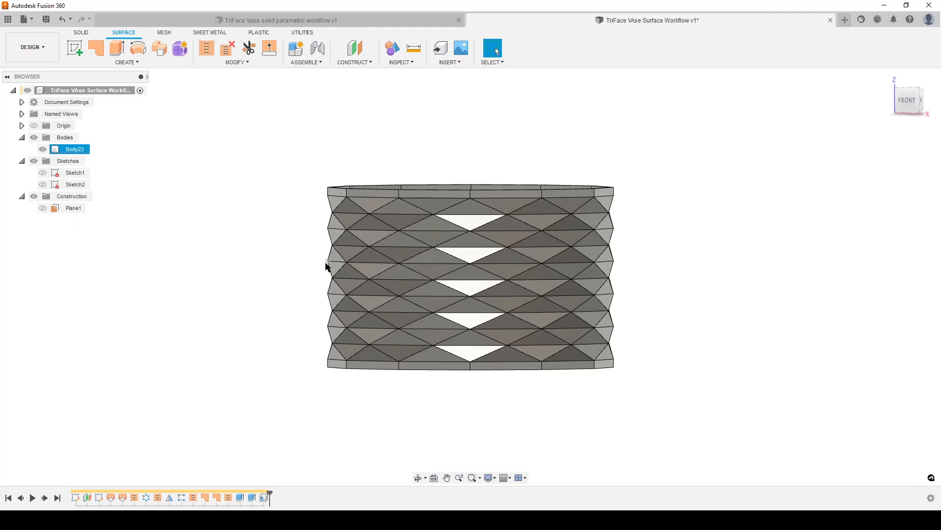
pyautogui.keyDown('shift'); pyautogui.moveTo(328, 372); pyautogui.dragTo(626, 334, button='middle'); pyautogui.keyUp('shift')
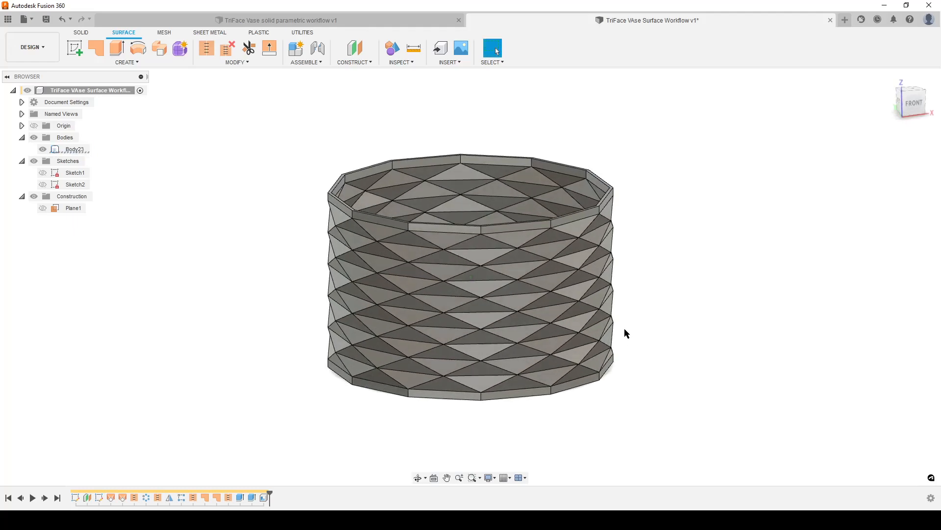
# Step: Switch the camera to Perspective with Ortho Faces and frame the vase closer
pyautogui.rightClick(913, 112)
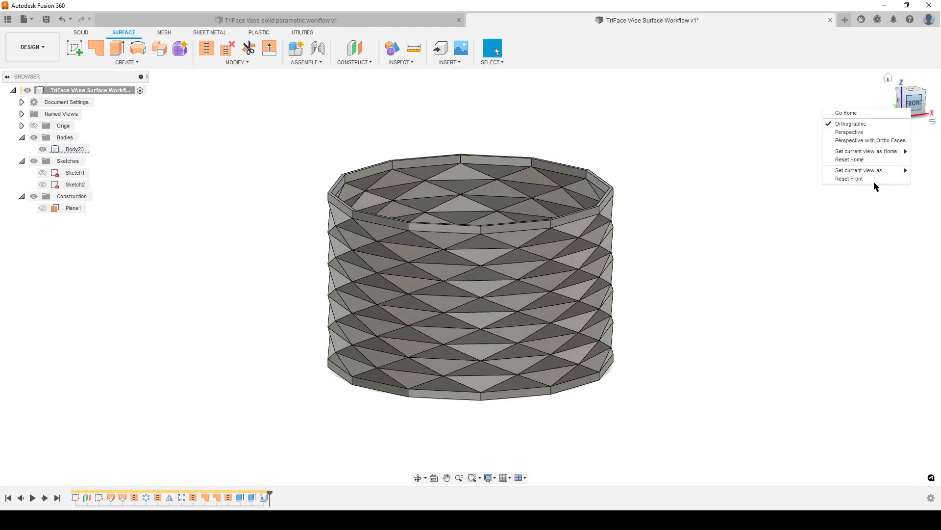
pyautogui.click(863, 141)
pyautogui.scroll(-3, 668, 315)
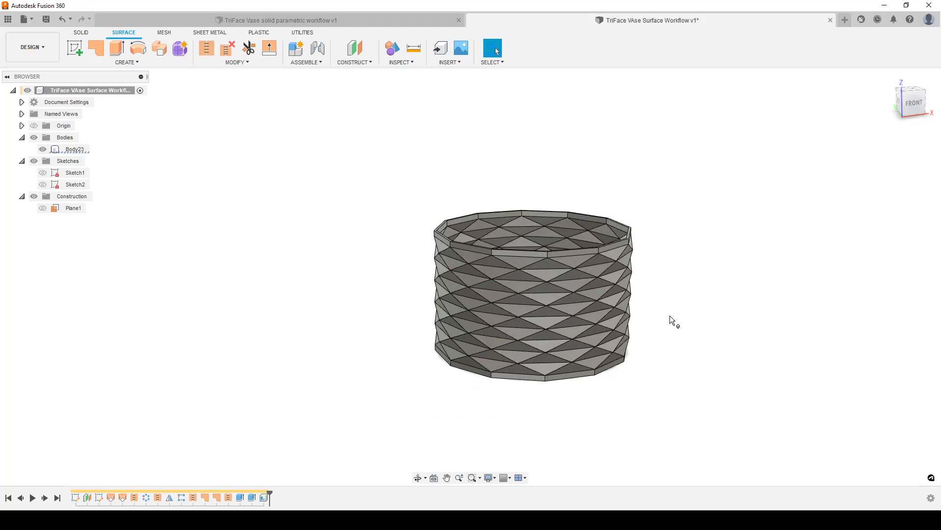
pyautogui.scroll(5, 622, 296)
pyautogui.moveTo(615, 290); pyautogui.dragTo(700, 310, button='middle')
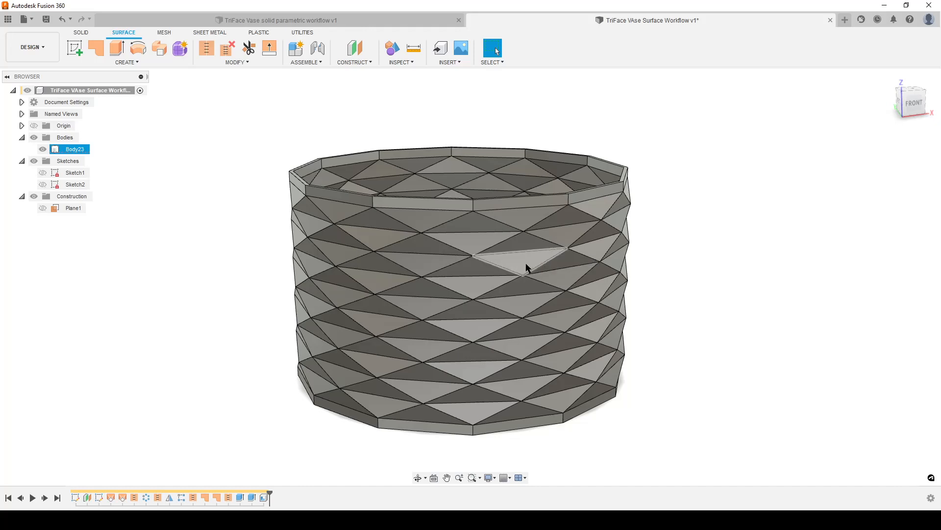
# Step: In the TriFace Vase solid parametric workflow design, add a user parameter Vase_OD of 80 mm
pyautogui.click(325, 21)
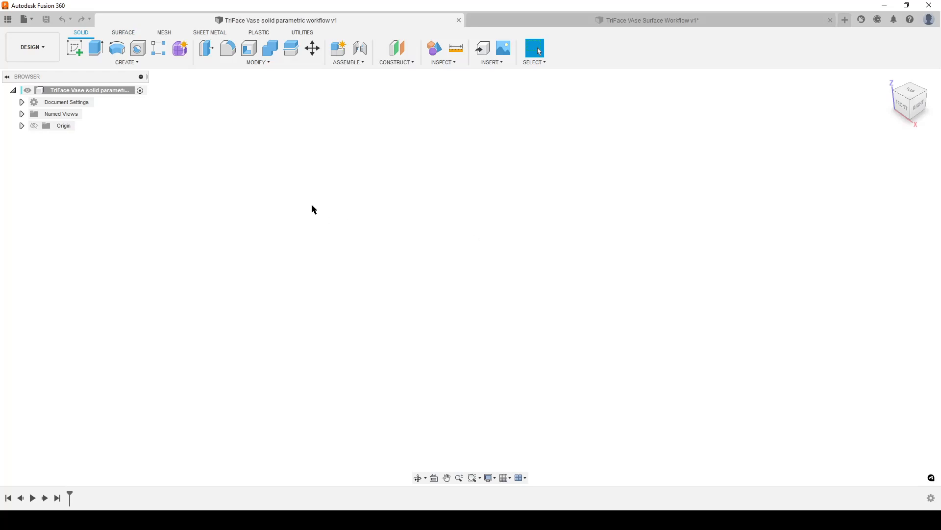
pyautogui.click(260, 63)
pyautogui.click(241, 280)
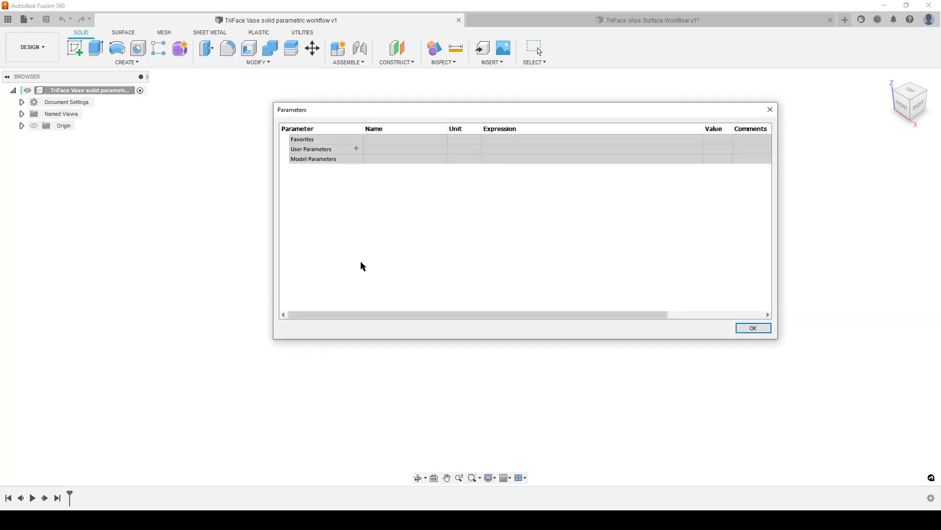
pyautogui.click(357, 148)
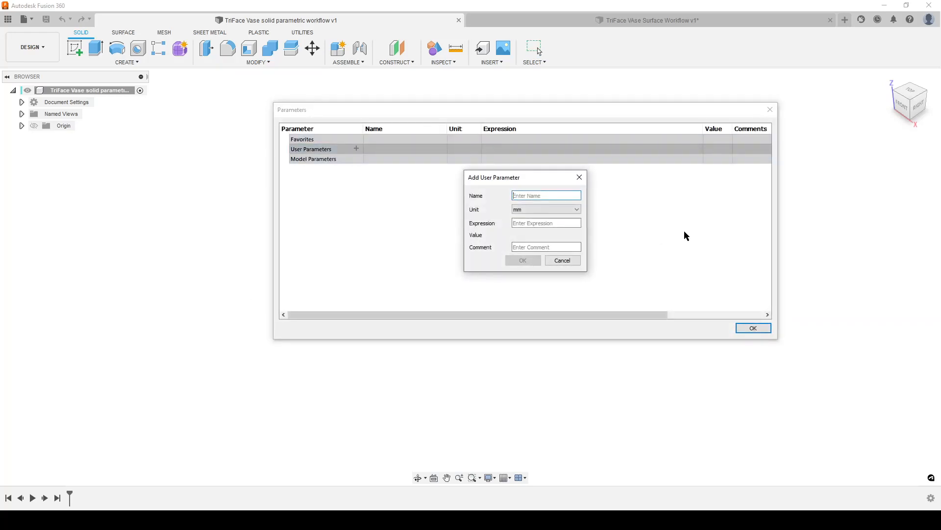
pyautogui.write('Vase_OD')
pyautogui.press('Tab')
pyautogui.write('80')
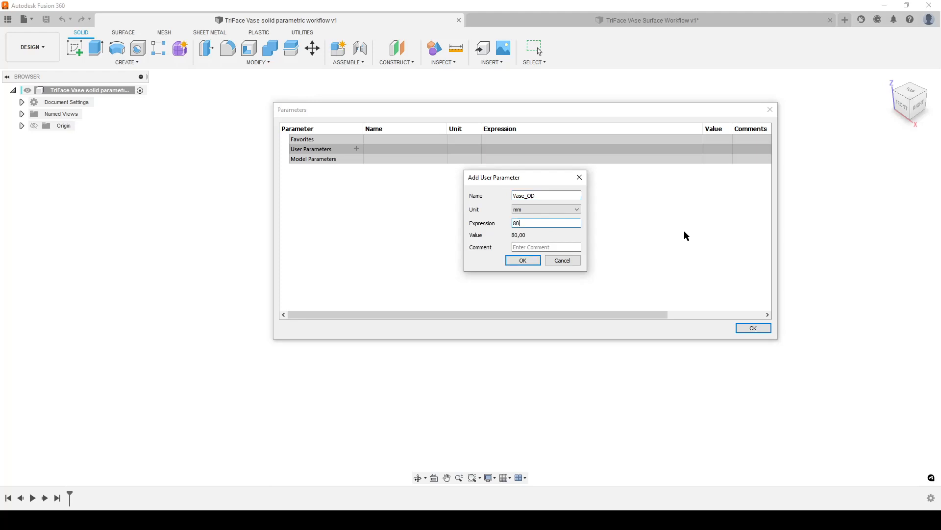
pyautogui.click(519, 262)
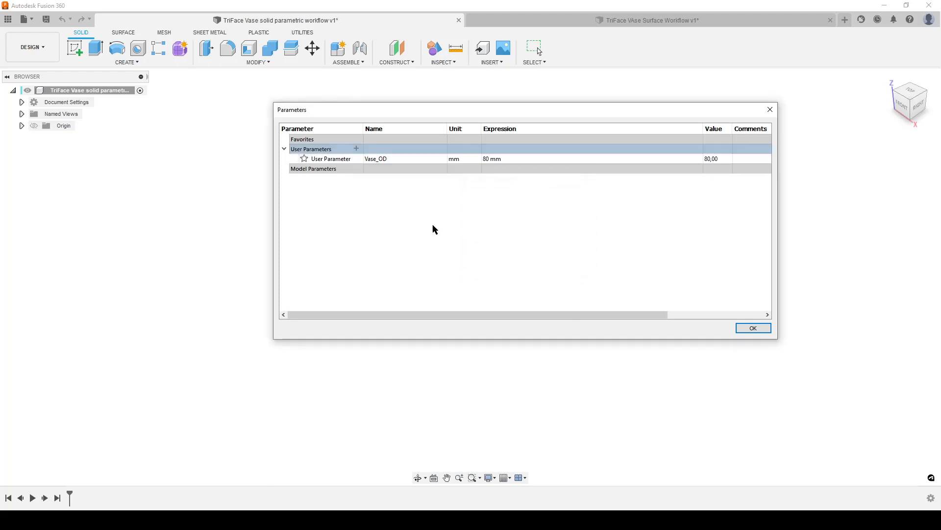
# Step: Add a user parameter Vase_Height of 100 mm
pyautogui.click(356, 149)
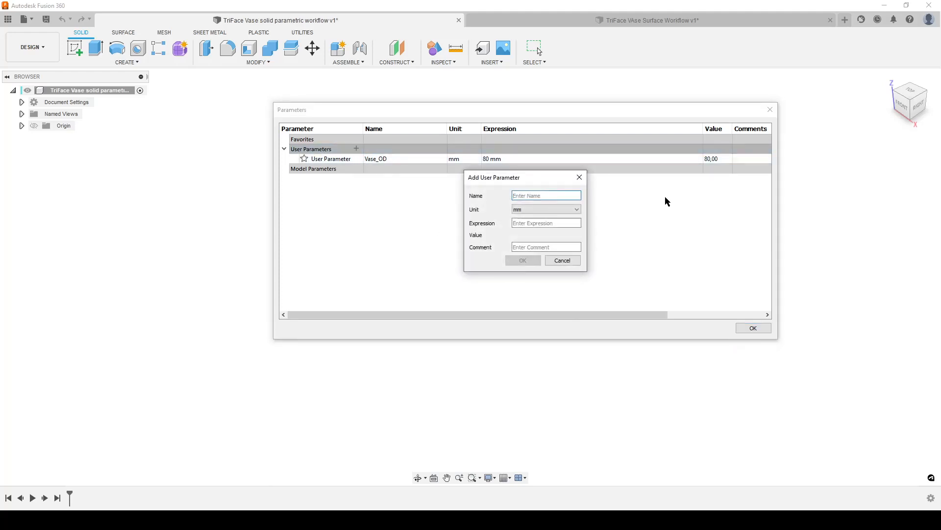
pyautogui.write('Vase_Height')
pyautogui.press('Tab')
pyautogui.write('100')
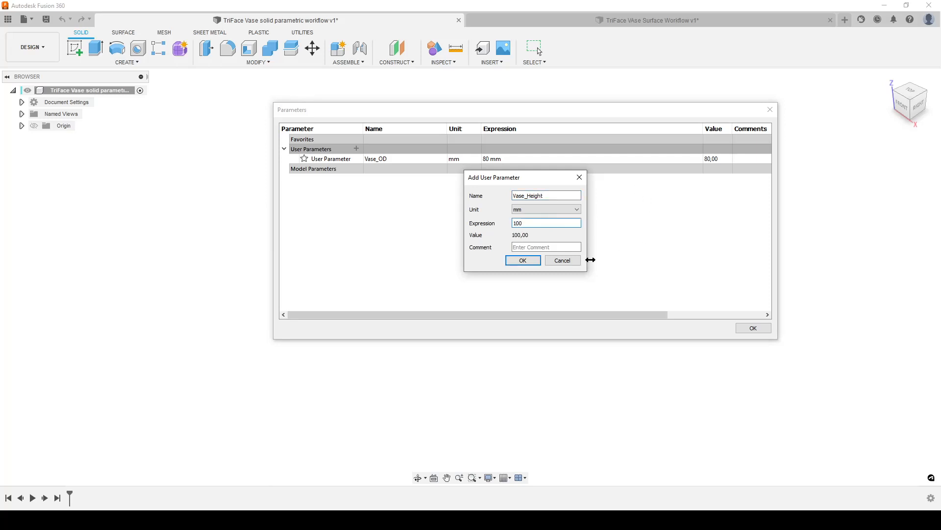
pyautogui.click(523, 261)
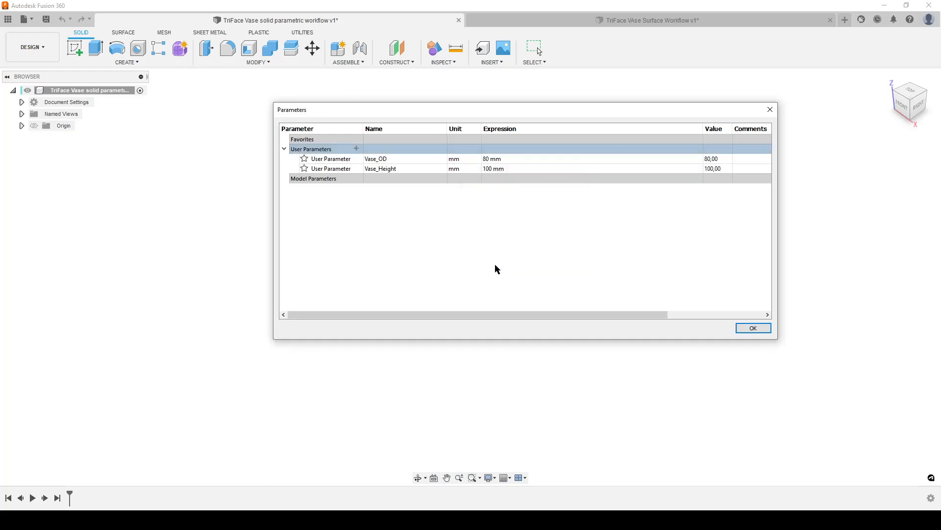
# Step: Add a user parameter Face_count with No Units and the value 13
pyautogui.click(357, 148)
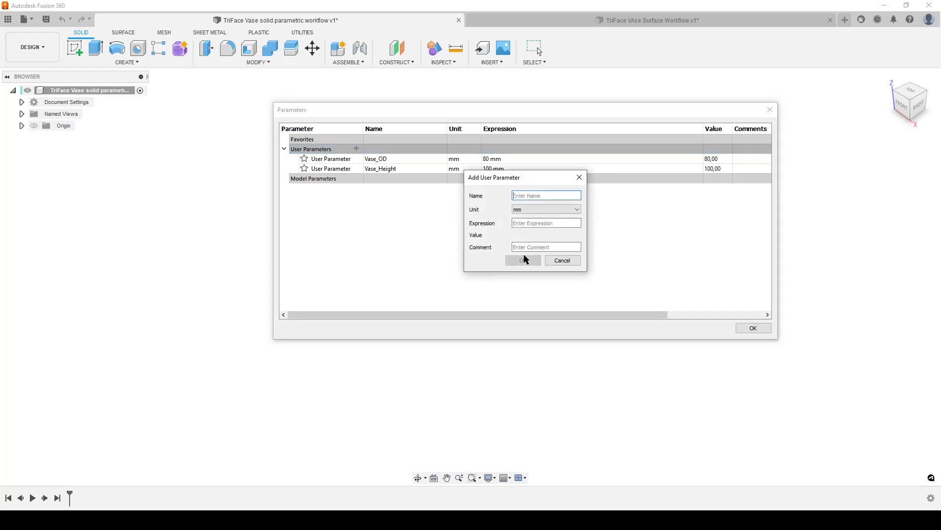
pyautogui.write('Face_count')
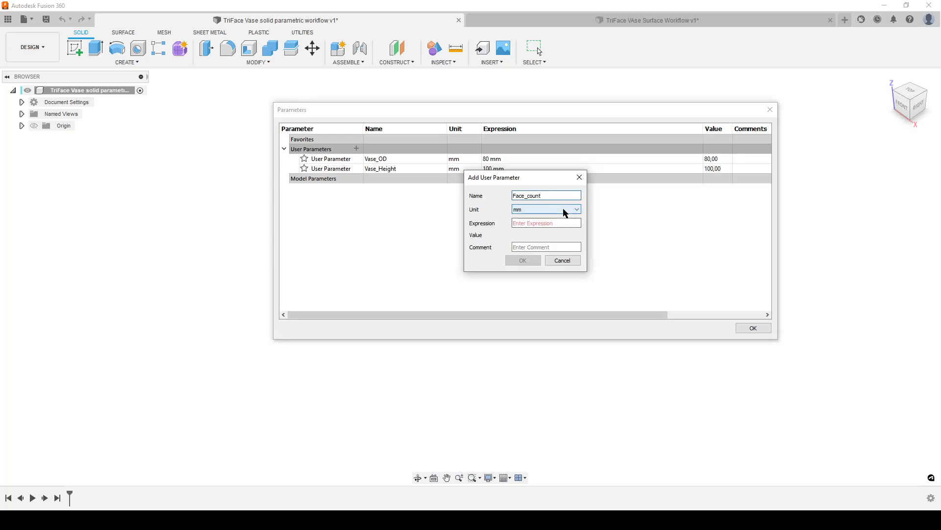
pyautogui.click(566, 213)
pyautogui.click(532, 217)
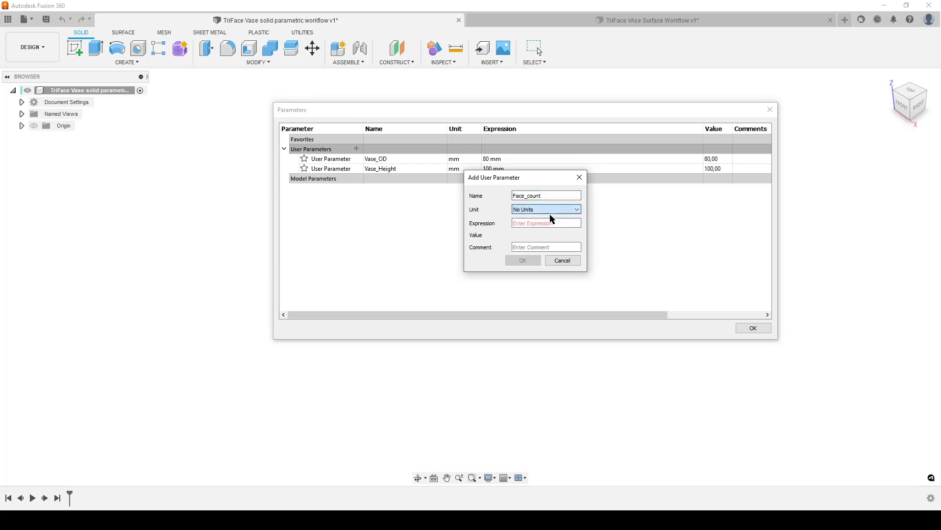
pyautogui.click(551, 222)
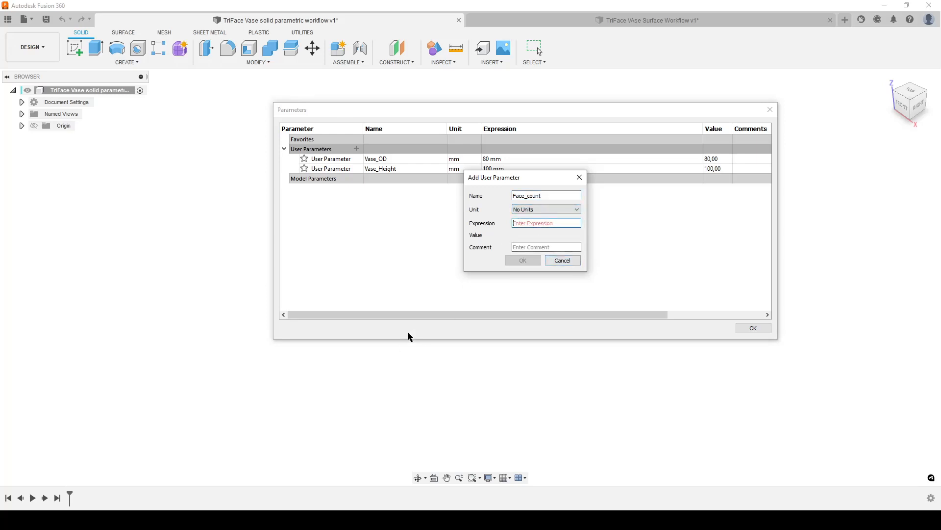
pyautogui.write('13')
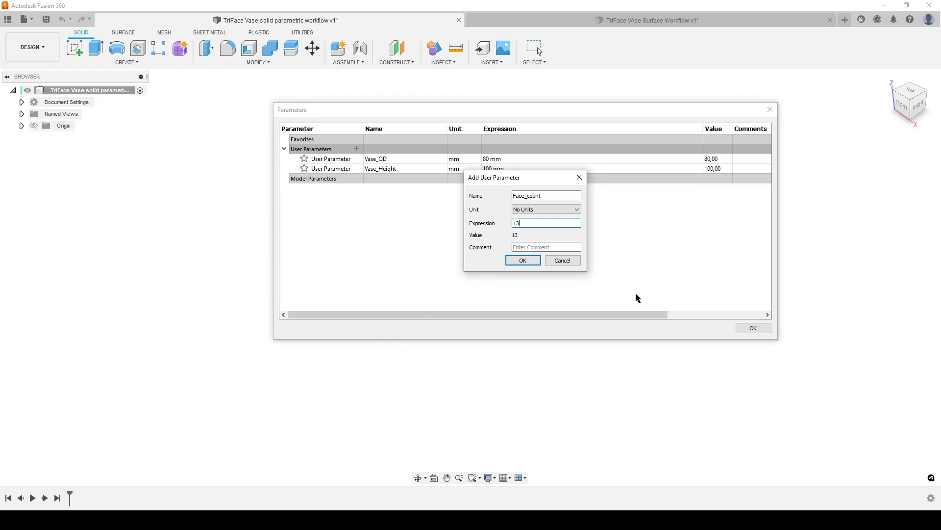
pyautogui.click(524, 260)
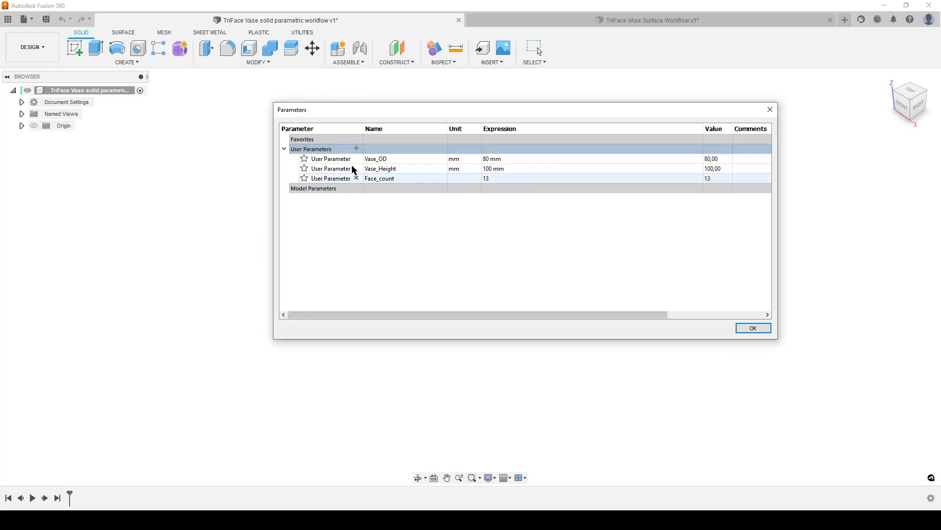
# Step: Add a user parameter Layer_count with No Units and the value 5
pyautogui.click(358, 148)
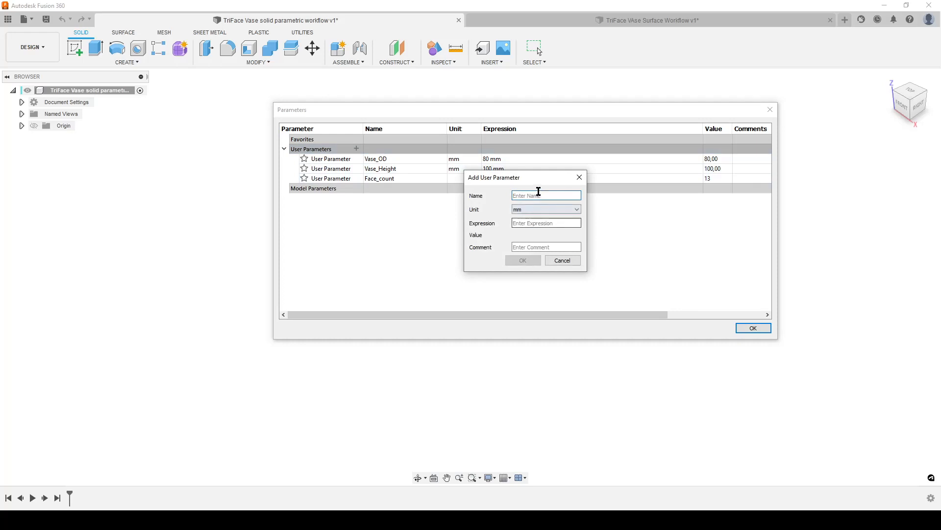
pyautogui.write('Layer_count')
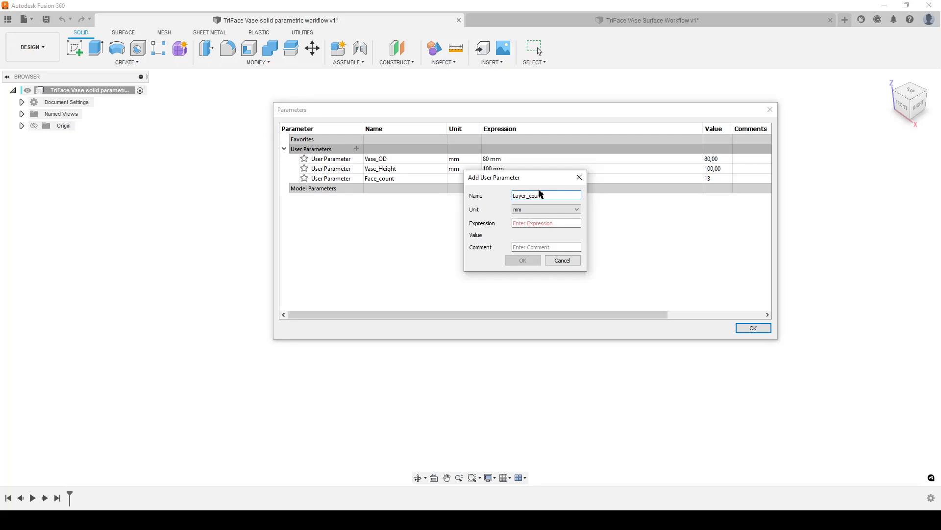
pyautogui.click(564, 210)
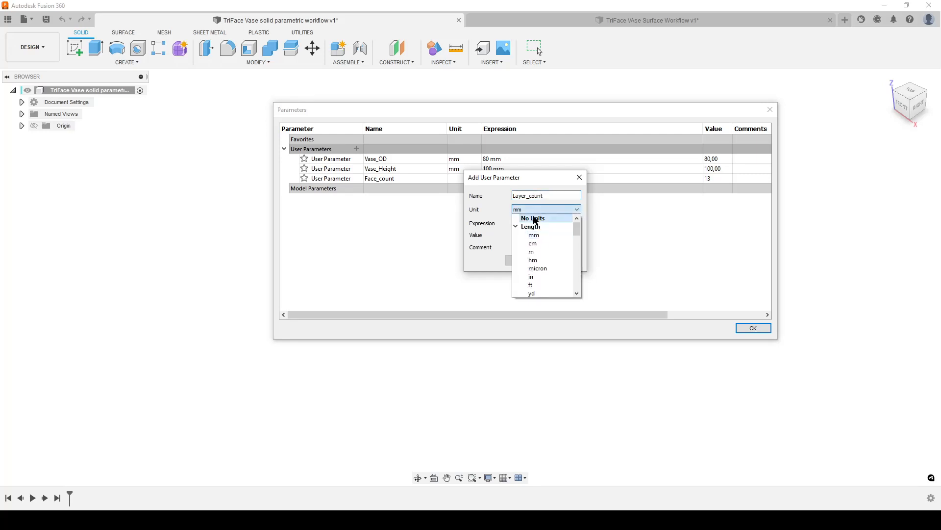
pyautogui.click(537, 220)
pyautogui.click(534, 223)
pyautogui.write('5')
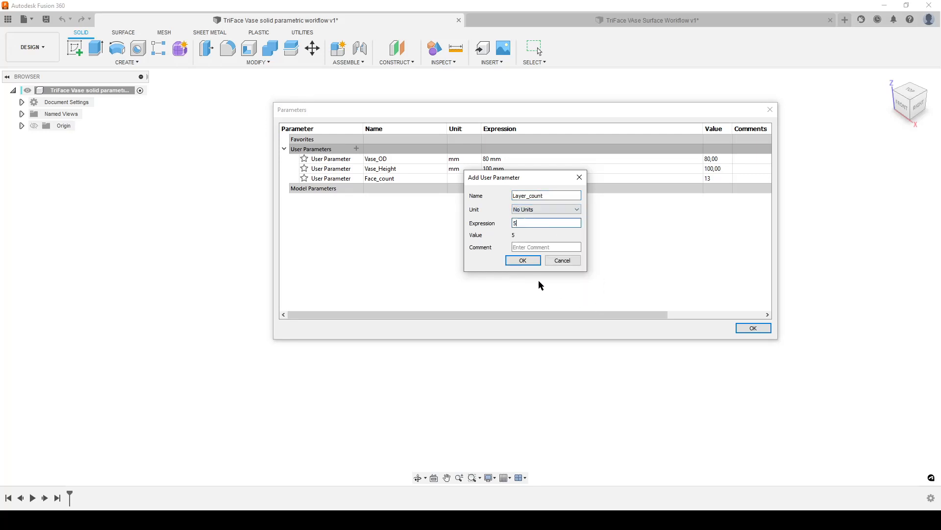
pyautogui.click(523, 261)
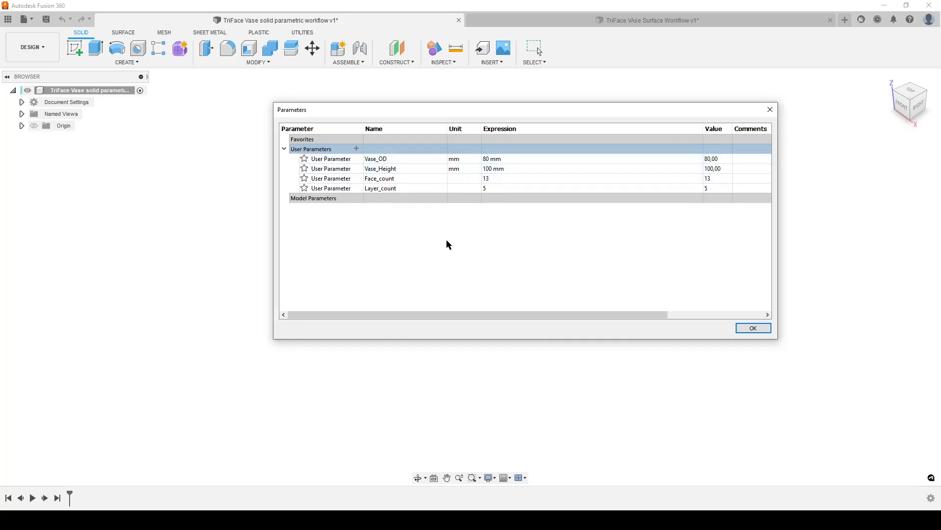
# Step: Check the facet layers in the surface workflow design and return to the solid workflow design's parameters
pyautogui.click(505, 20)
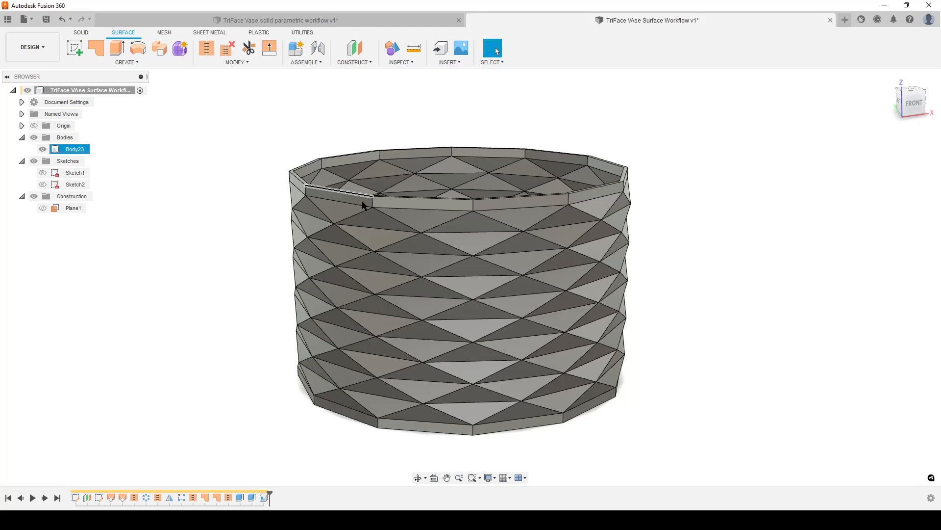
pyautogui.click(263, 18)
pyautogui.click(258, 63)
pyautogui.click(239, 280)
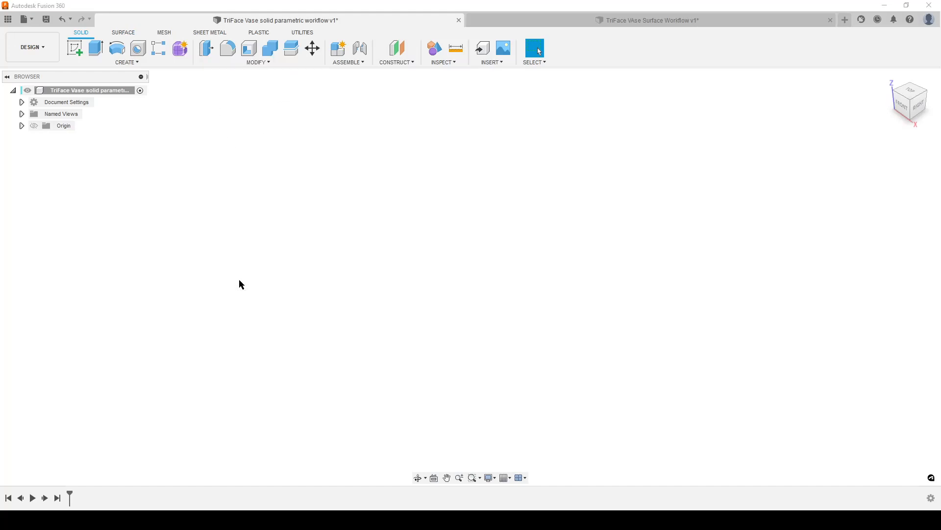
# Step: Add a user parameter Layer_Height in mm with the expression Vase_Height/(Layer_count+0,5) and the comment calc, and finish editing the parameters
pyautogui.click(357, 148)
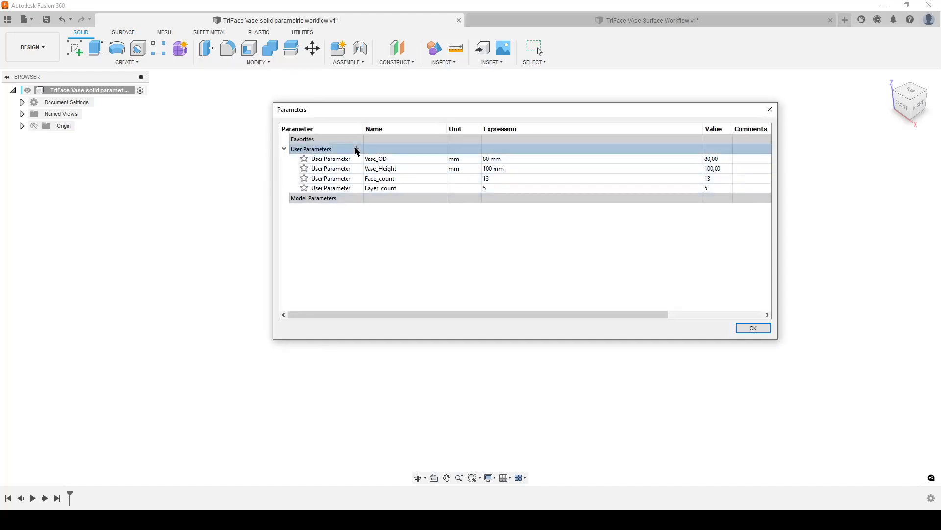
pyautogui.write('Layer_Height')
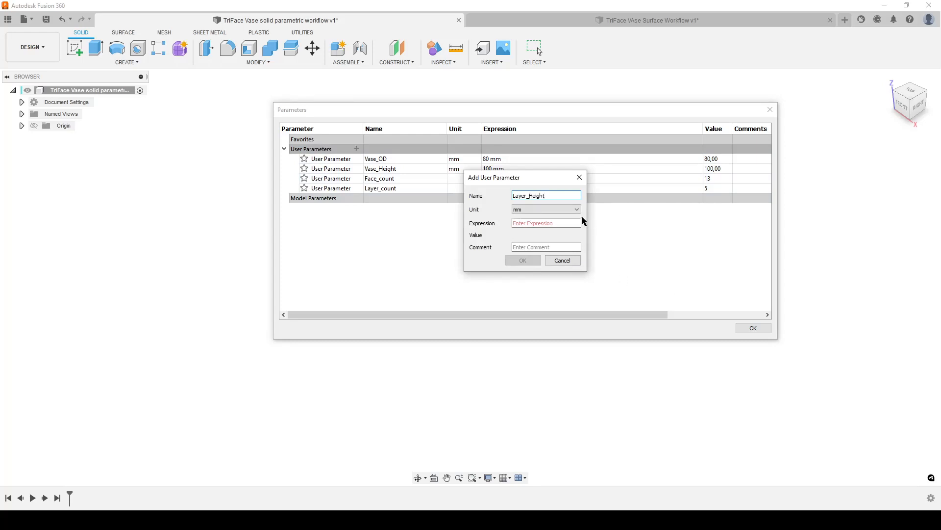
pyautogui.click(540, 223)
pyautogui.moveTo(531, 183); pyautogui.dragTo(553, 226)
pyautogui.write('va')
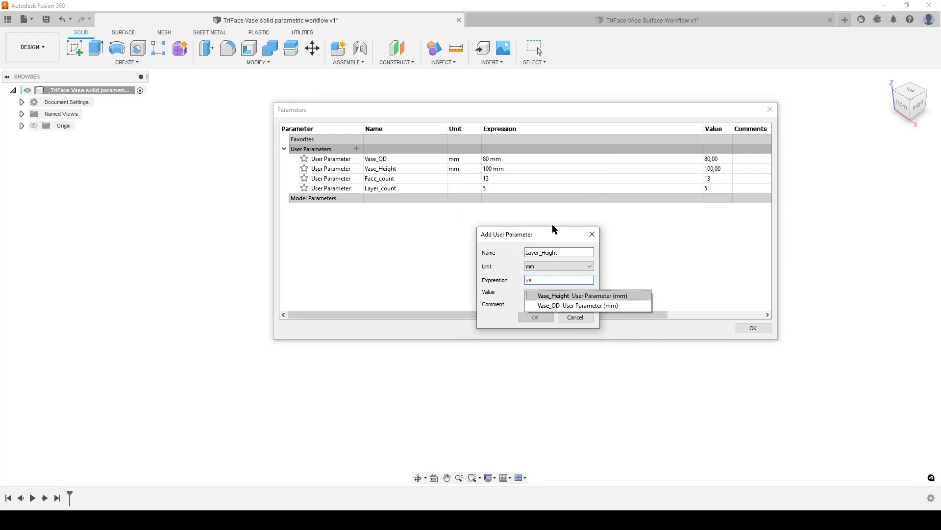
pyautogui.press('Return')
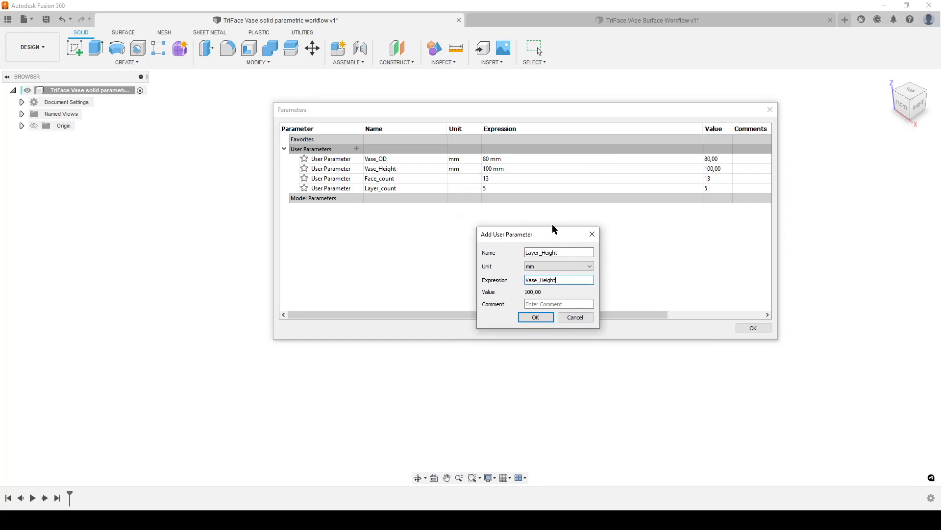
pyautogui.write('/(l')
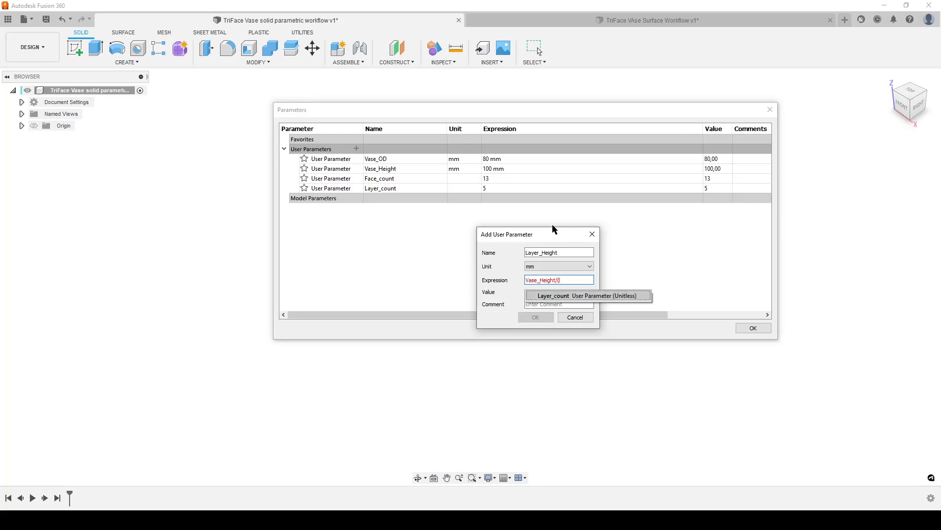
pyautogui.press('Return')
pyautogui.write('+0,5')
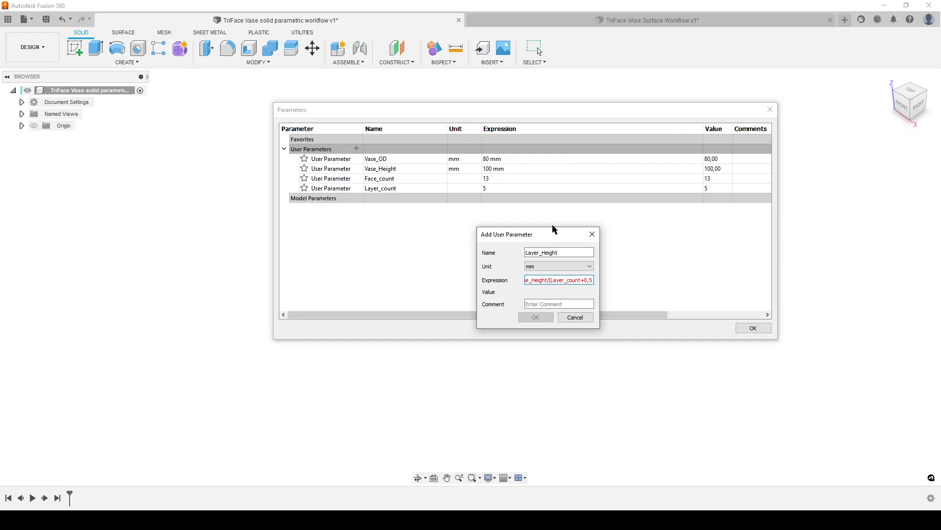
pyautogui.write(')')
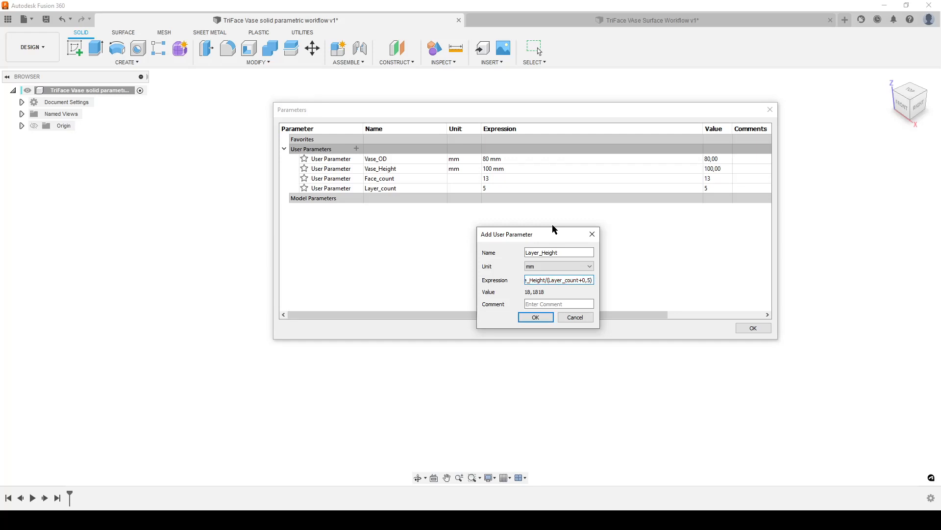
pyautogui.write('calc')
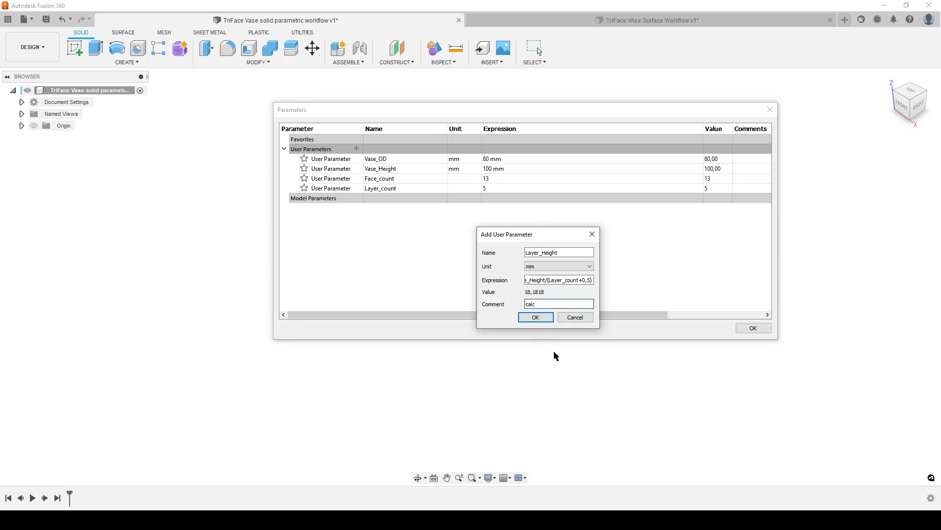
pyautogui.click(536, 318)
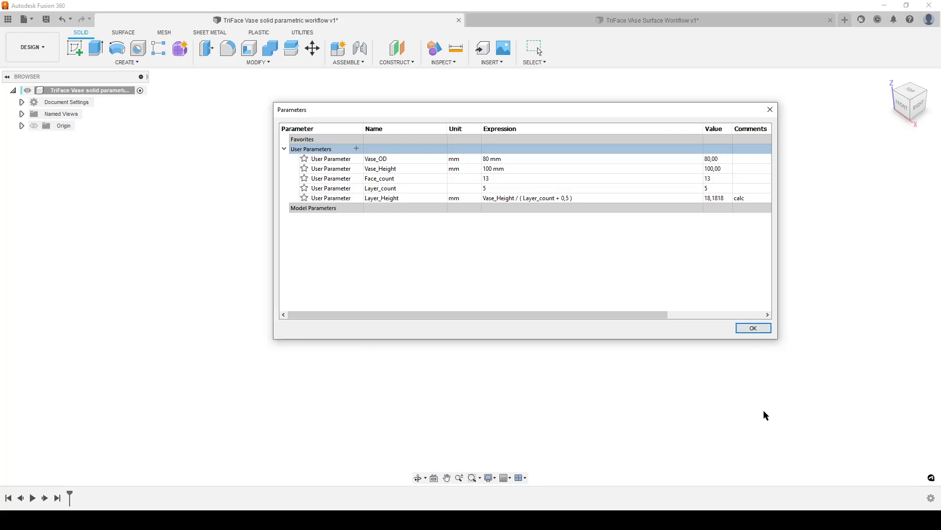
pyautogui.click(759, 331)
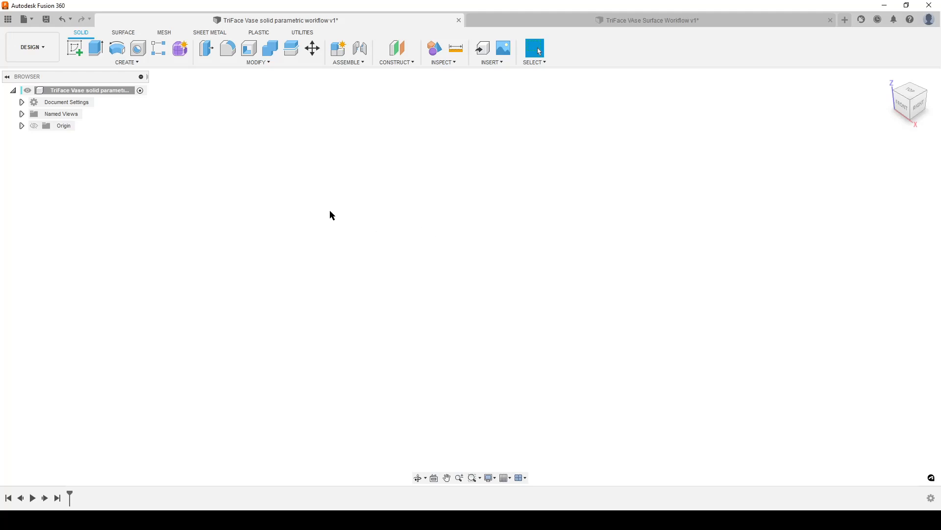
# Step: Start a sketch on the horizontal origin plane and draw a circle centred on the origin with diameter Vase_OD
pyautogui.click(76, 50)
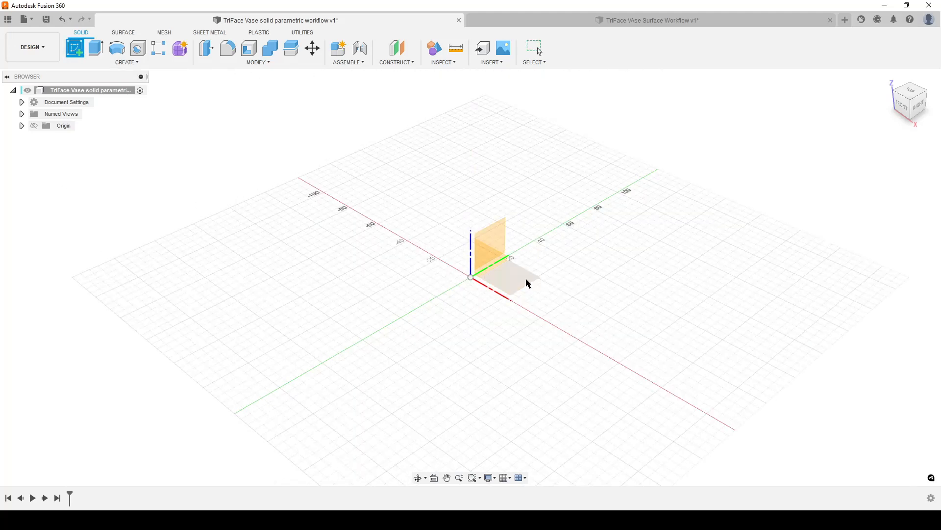
pyautogui.click(525, 281)
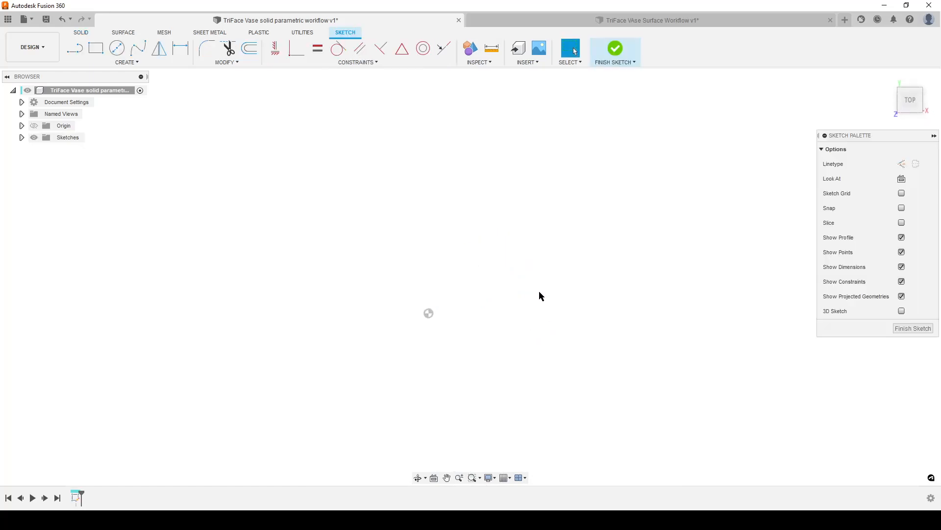
pyautogui.press('c')
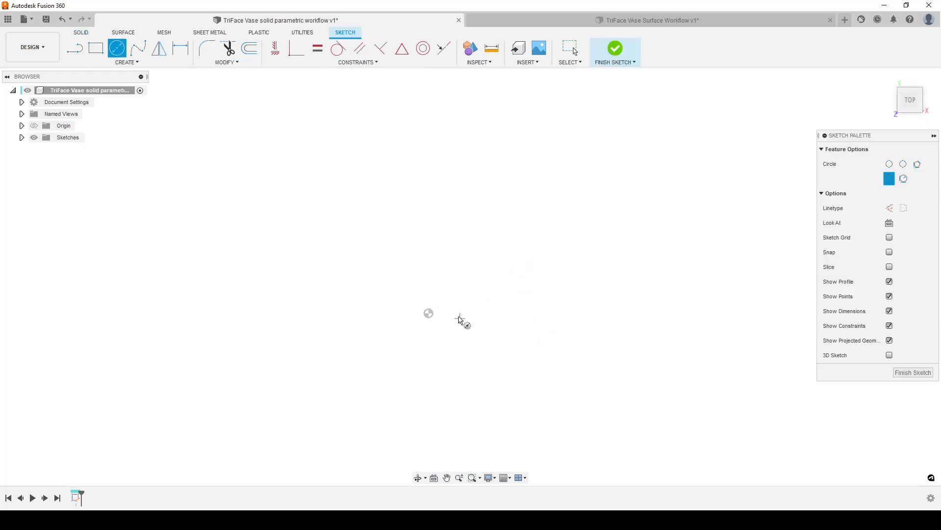
pyautogui.click(428, 314)
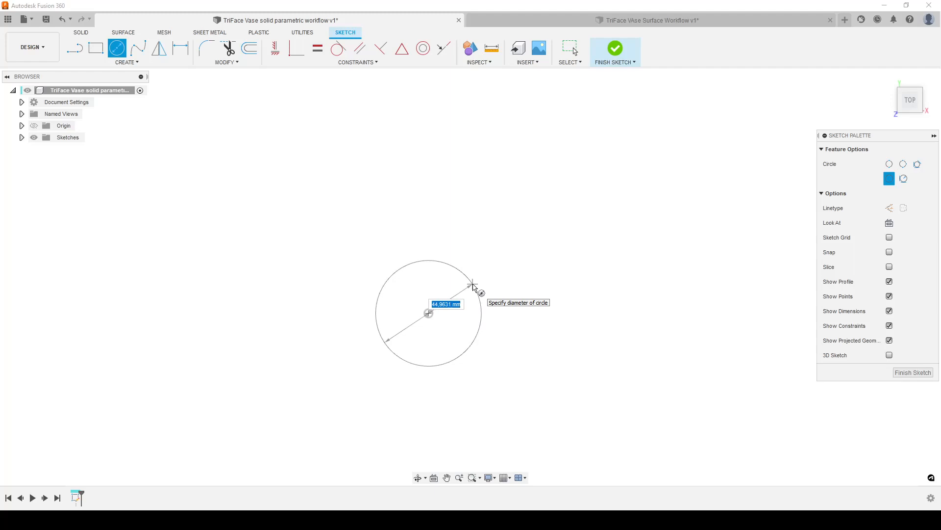
pyautogui.write('od')
pyautogui.press('Return')
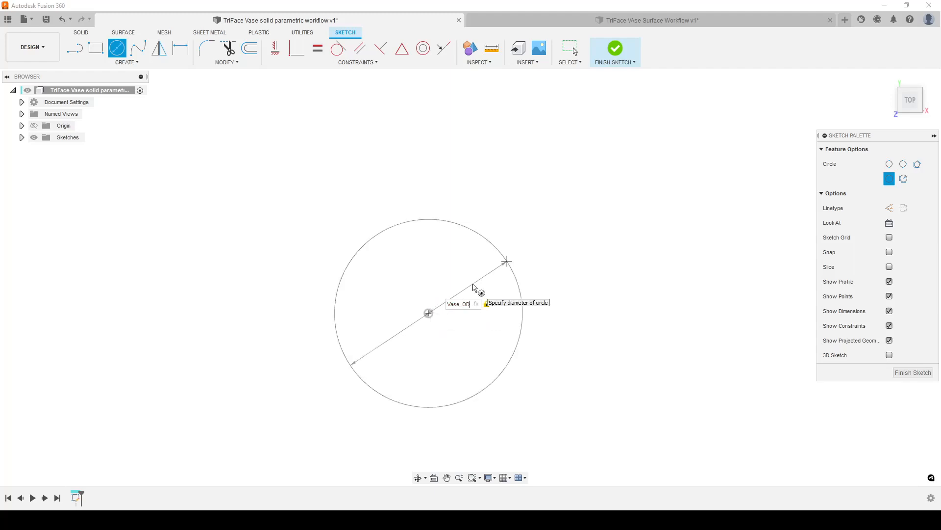
pyautogui.press('Return')
# Step: Draw a horizontal chord across the lower part of the circle with both ends on the circle
pyautogui.scroll(4, 475, 372)
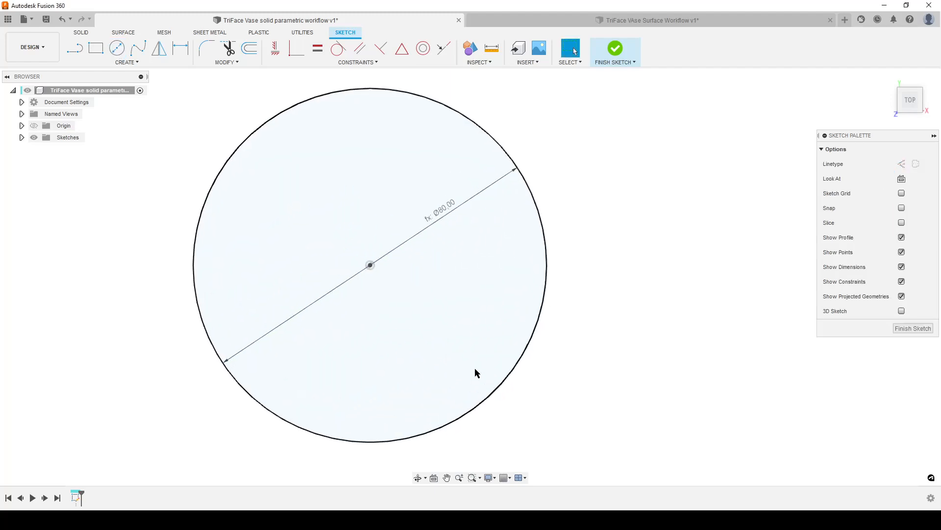
pyautogui.press('l')
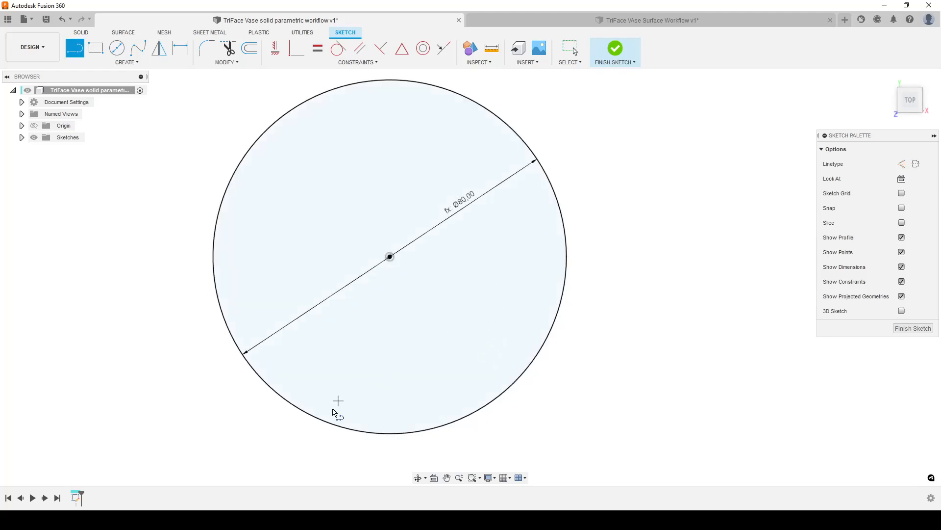
pyautogui.click(324, 421)
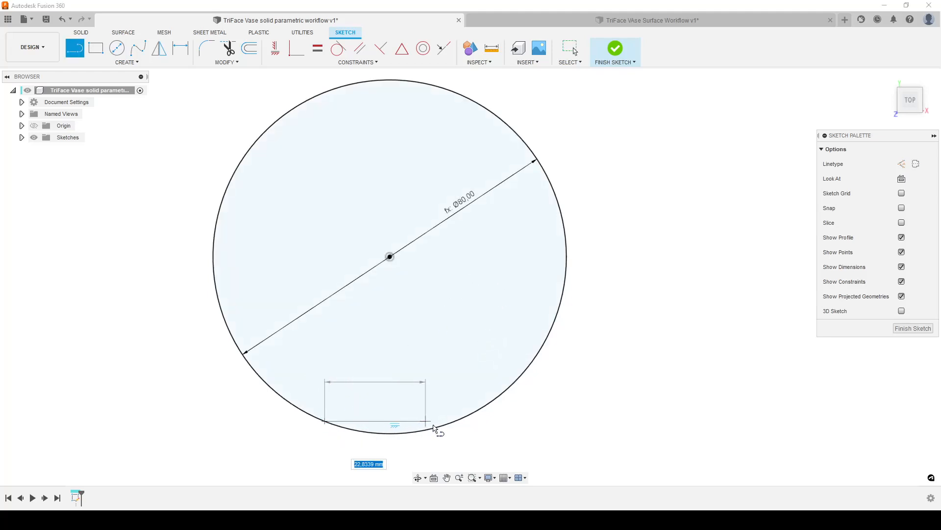
pyautogui.doubleClick(455, 421)
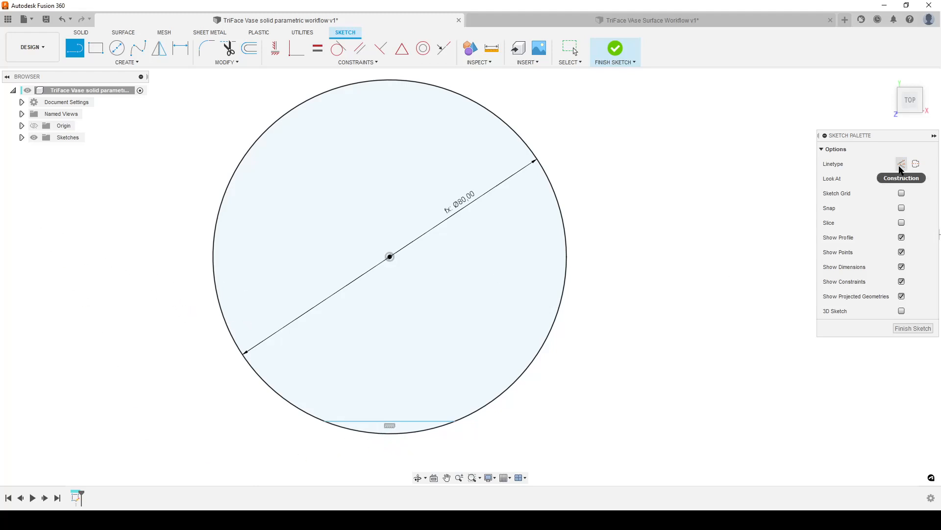
# Step: Draw two construction lines joining the ends of the horizontal chord to the circle's centre
pyautogui.click(902, 164)
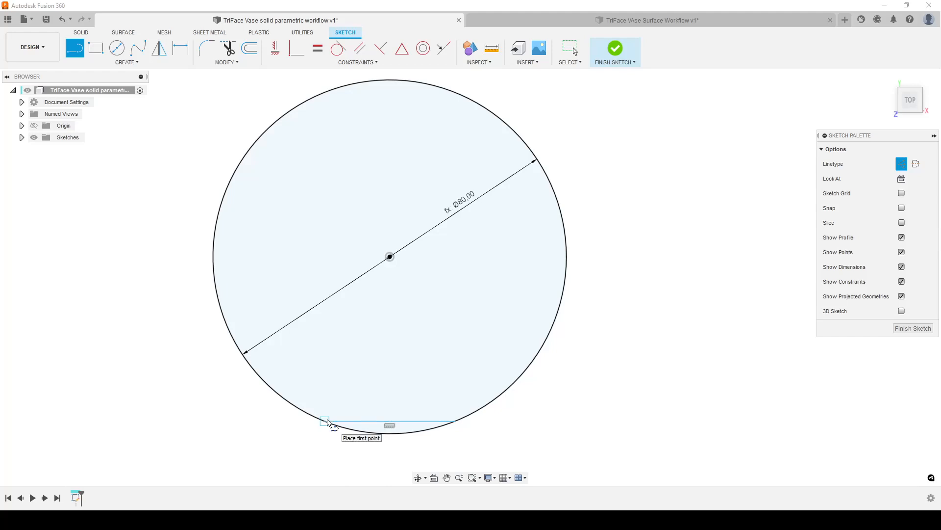
pyautogui.click(325, 421)
pyautogui.click(390, 257)
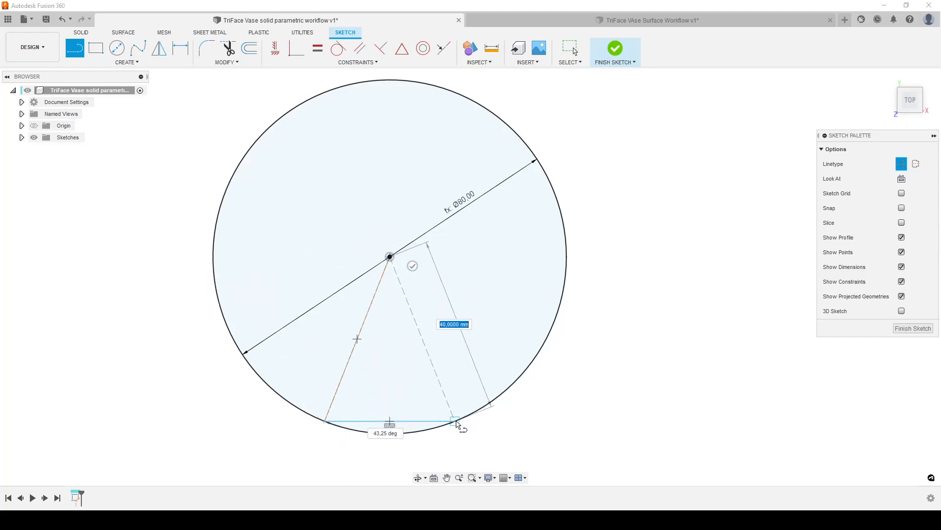
pyautogui.click(454, 421)
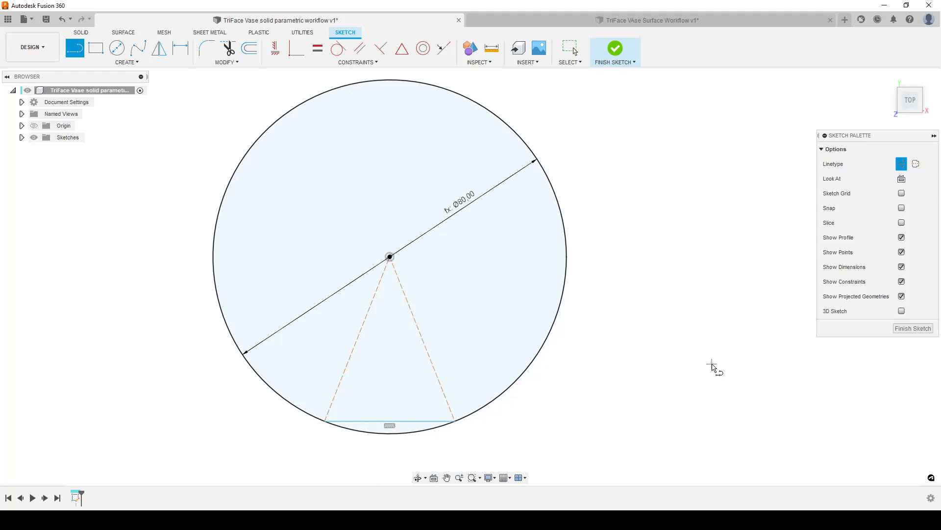
# Step: Dimension the angle between the two construction lines as 360/Face_count
pyautogui.press('d')
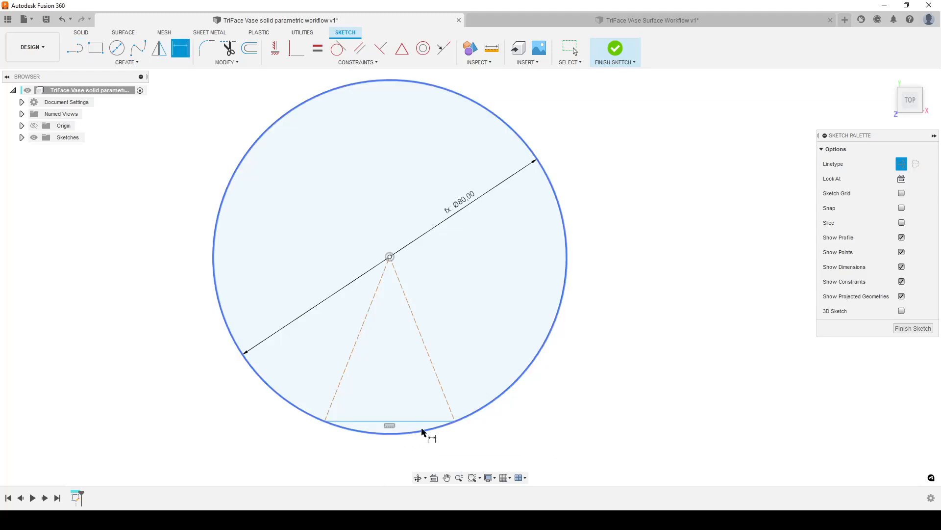
pyautogui.click(361, 342)
pyautogui.click(418, 326)
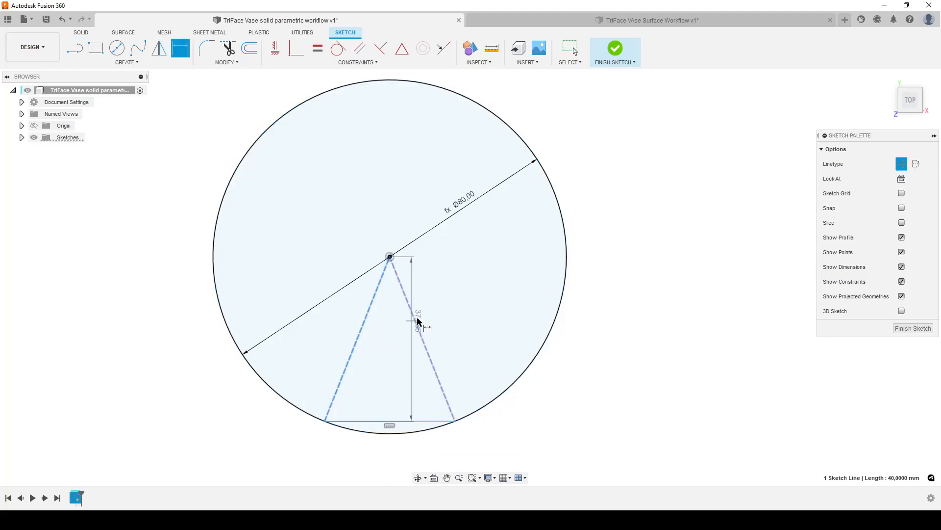
pyautogui.click(381, 158)
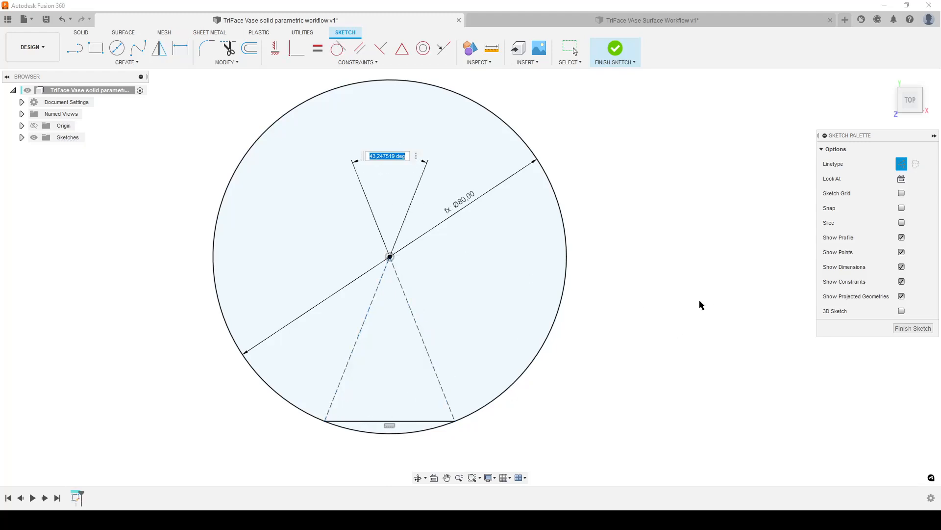
pyautogui.write('360/fa')
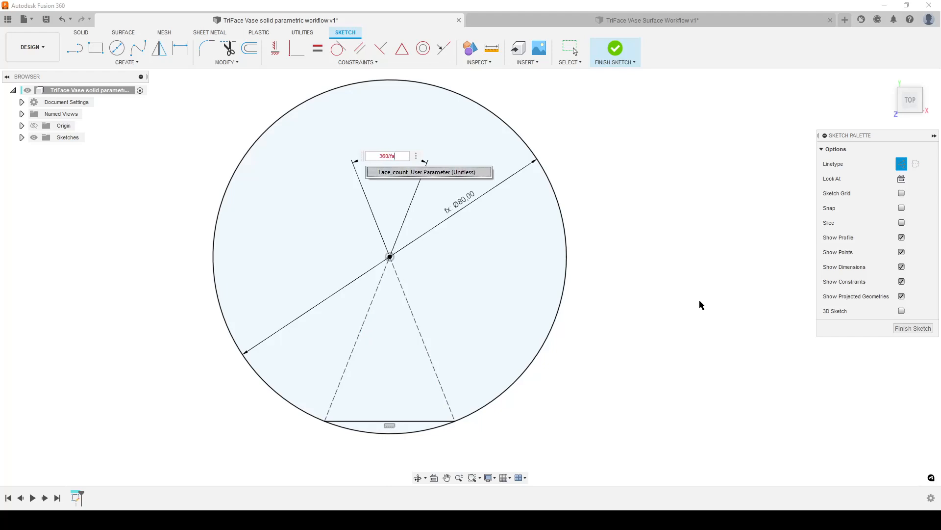
pyautogui.press('Return')
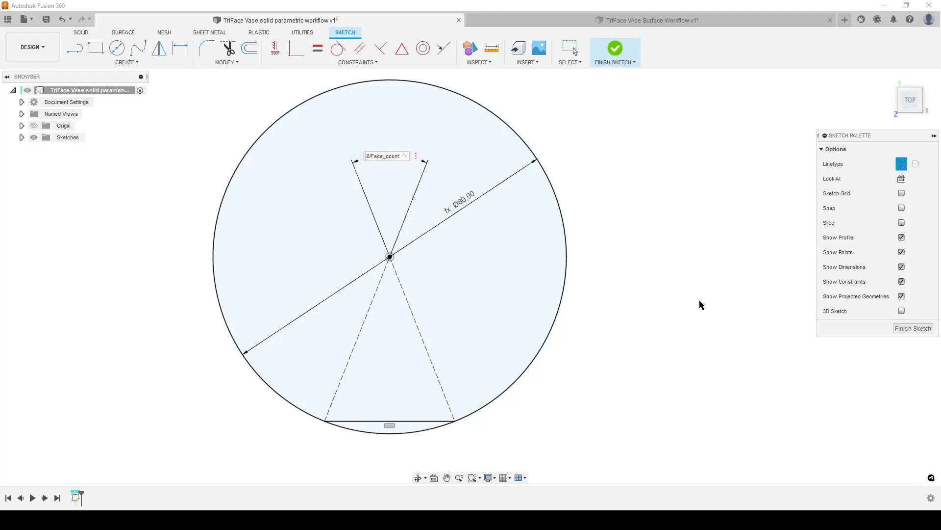
pyautogui.press('Return')
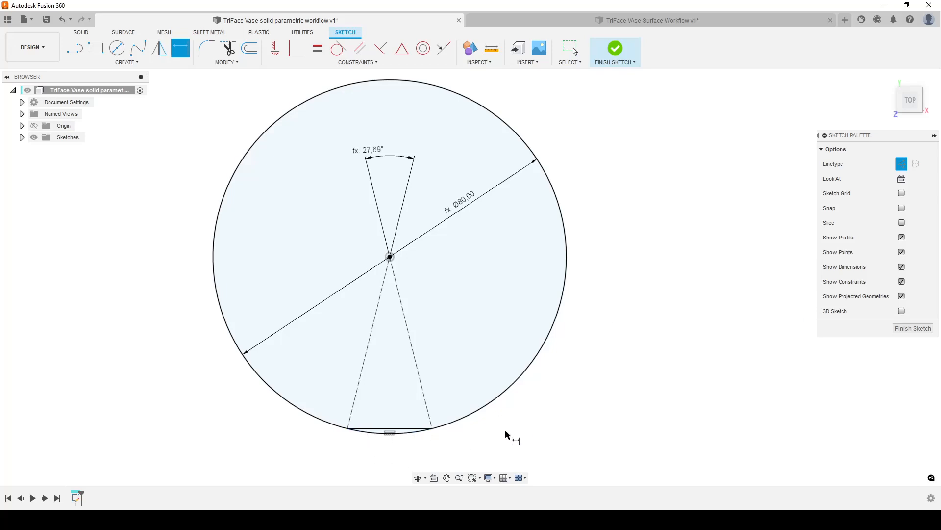
pyautogui.scroll(2, 507, 436)
pyautogui.press('o')
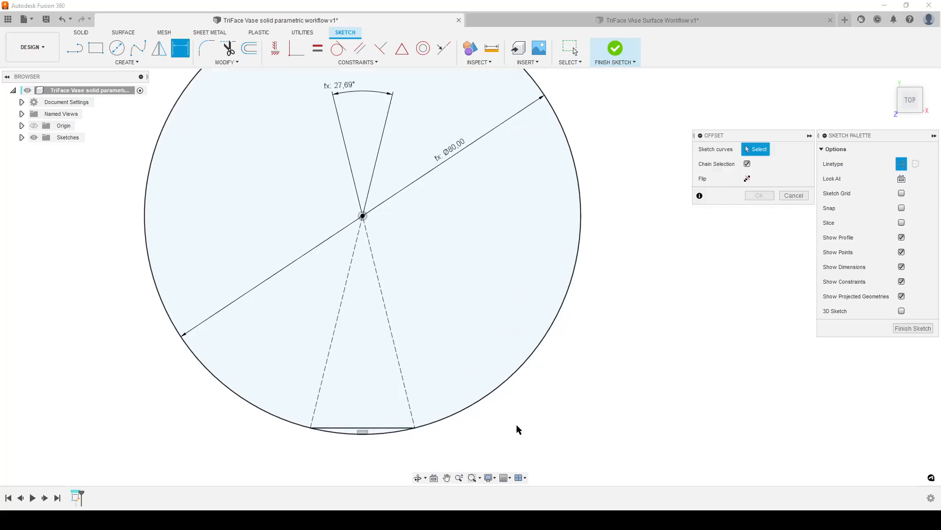
pyautogui.press('l')
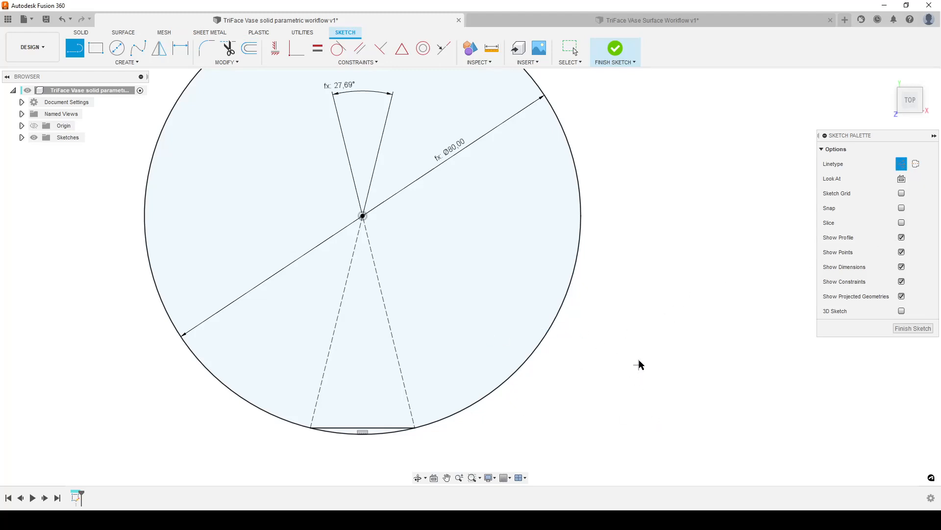
pyautogui.press('Escape')
# Step: Draw a slanted construction chord from the circle's lowest arc up its right side and make it equal in length to the horizontal chord
pyautogui.press('l')
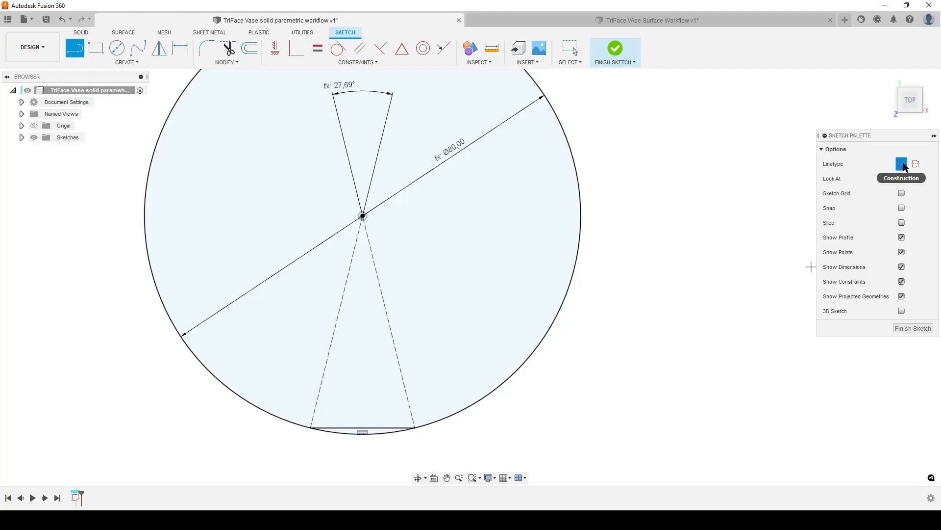
pyautogui.scroll(3, 471, 414)
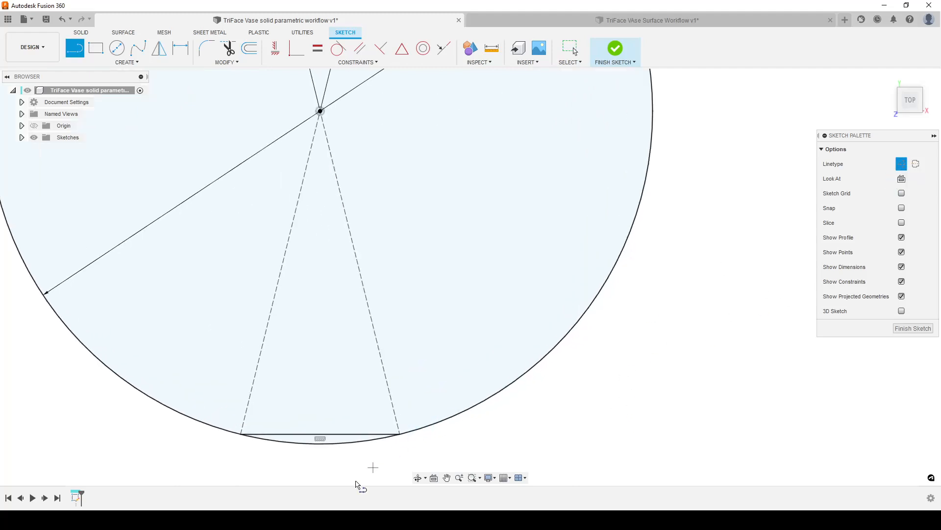
pyautogui.click(327, 440)
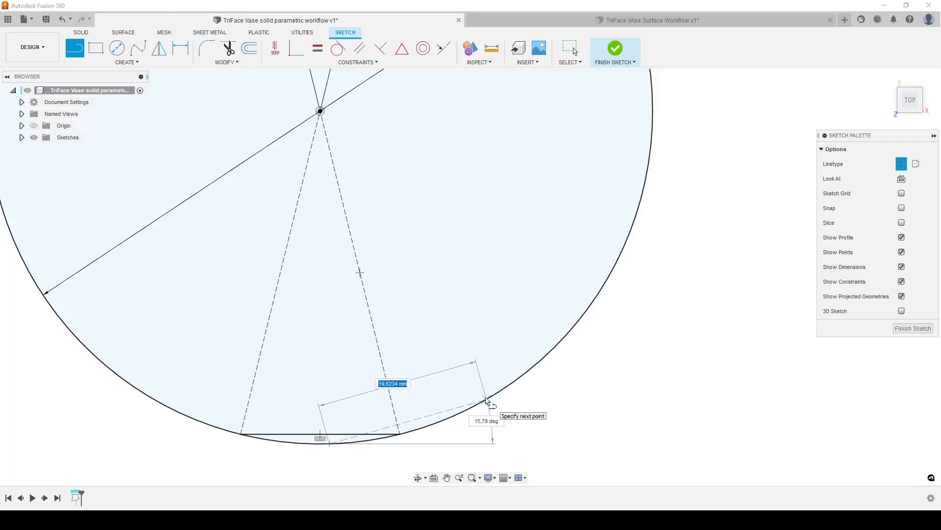
pyautogui.doubleClick(482, 401)
pyautogui.click(317, 48)
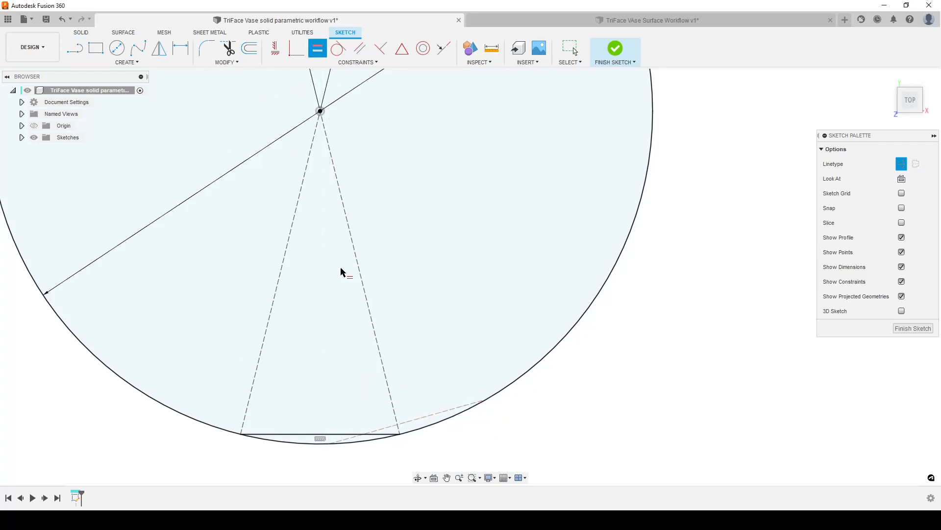
pyautogui.click(434, 416)
pyautogui.click(301, 435)
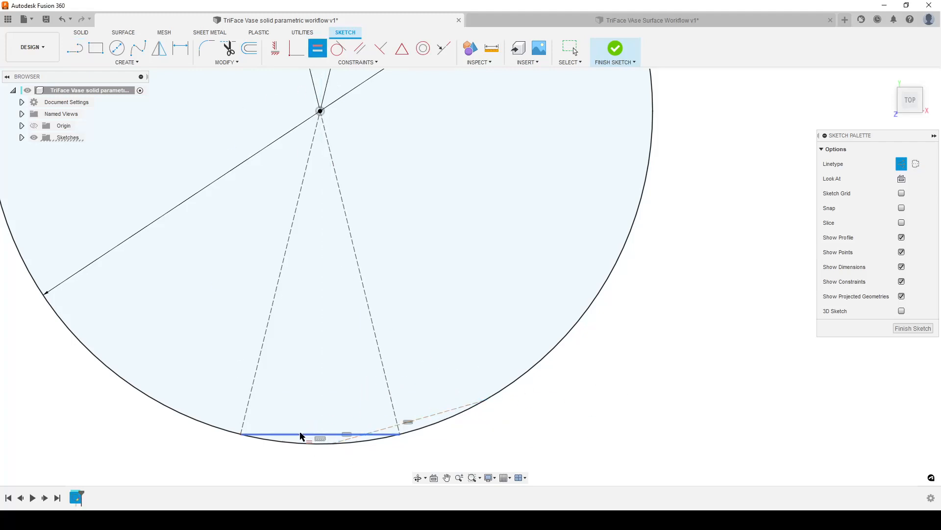
# Step: Draw a construction line from the slanted chord's lower end to the circle's centre, constrain it vertical, and finish the sketch
pyautogui.press('l')
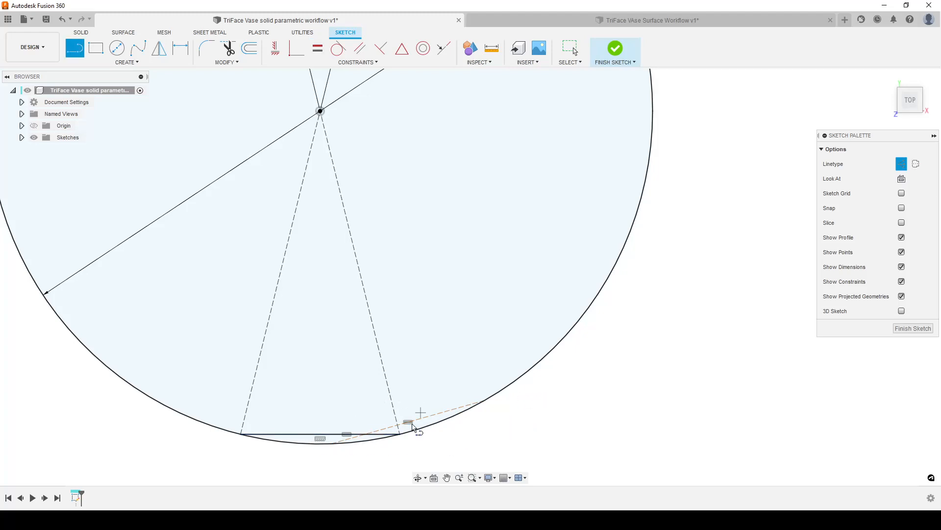
pyautogui.click(332, 442)
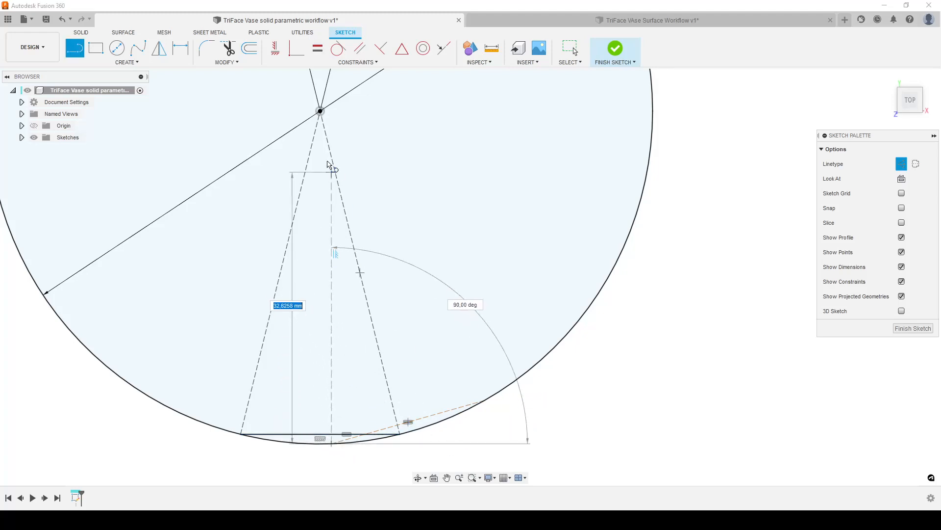
pyautogui.click(320, 112)
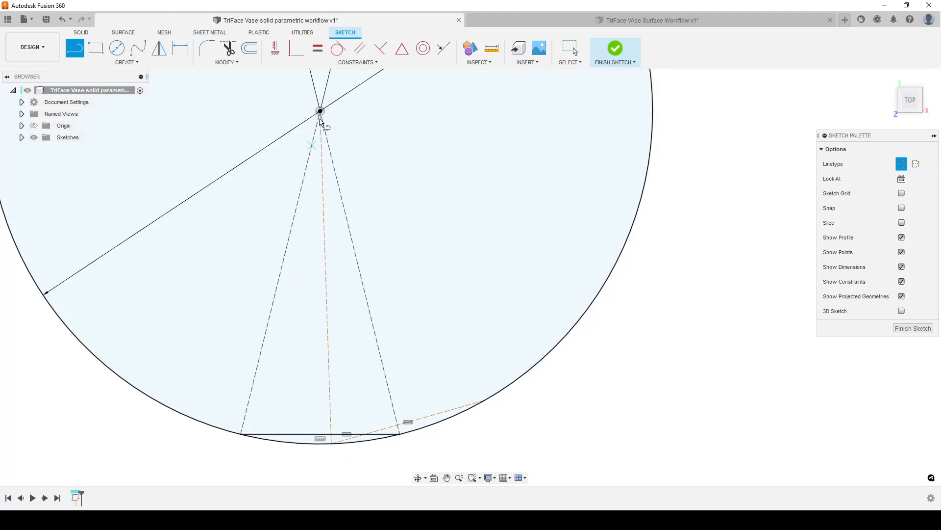
pyautogui.click(276, 47)
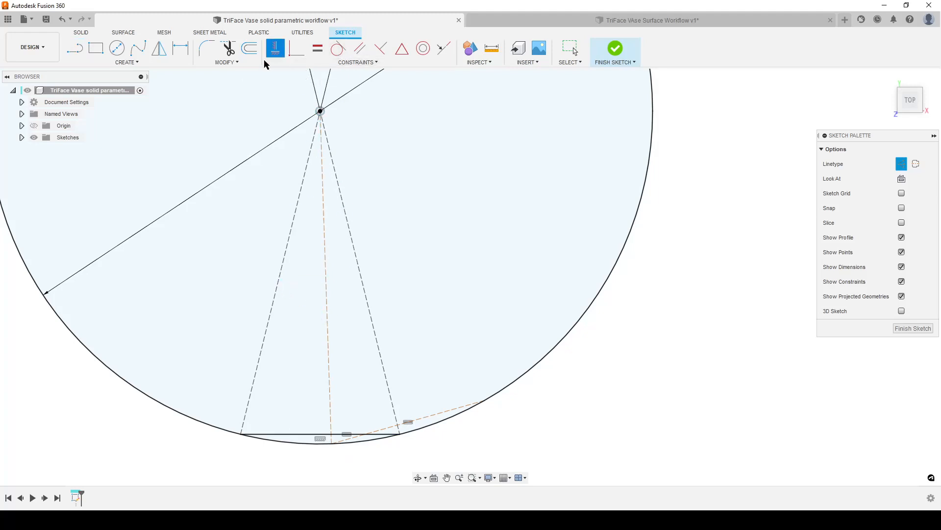
pyautogui.click(327, 304)
pyautogui.scroll(-3, 331, 319)
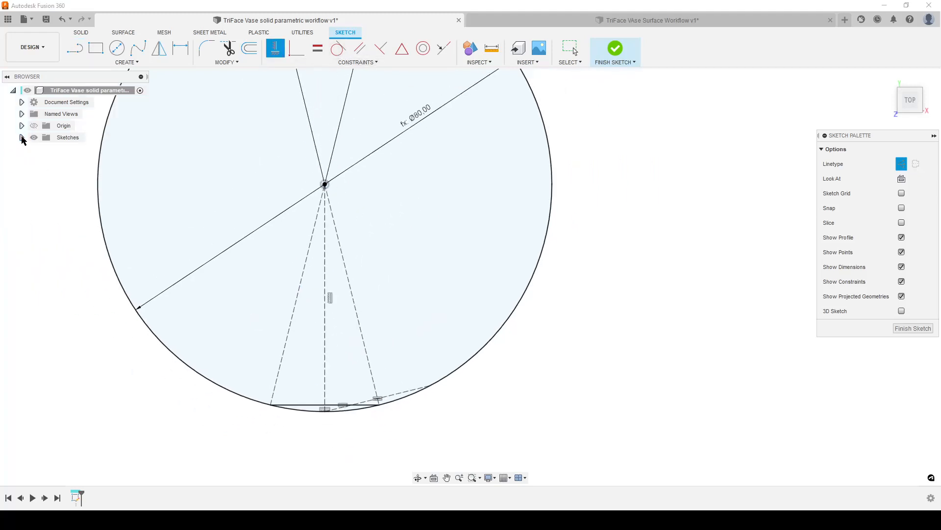
pyautogui.click(22, 137)
pyautogui.moveTo(68, 257); pyautogui.dragTo(194, 324, button='middle')
pyautogui.moveTo(580, 402); pyautogui.dragTo(529, 313, button='middle')
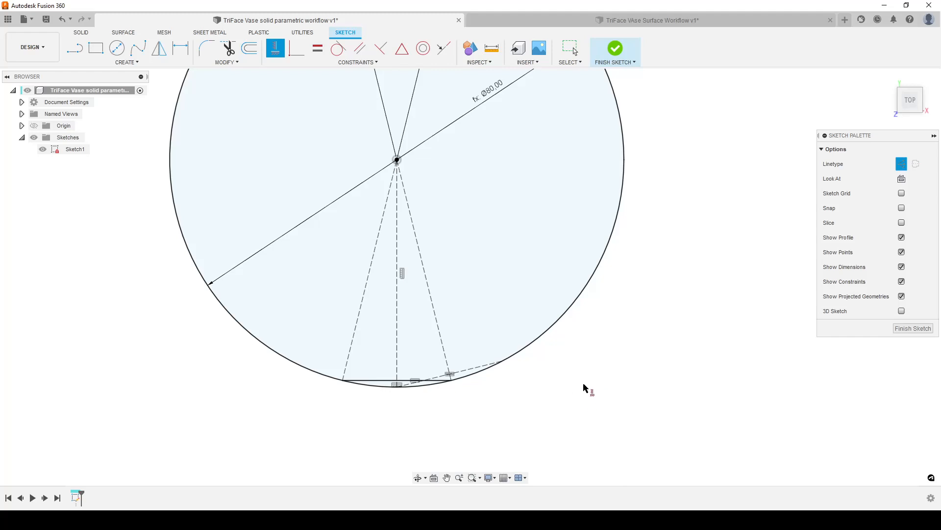
pyautogui.click(915, 329)
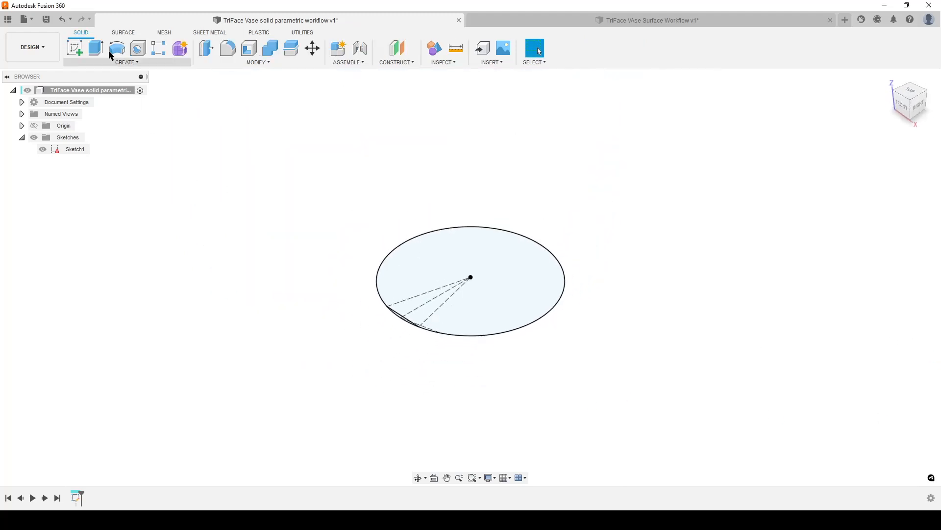
pyautogui.click(397, 48)
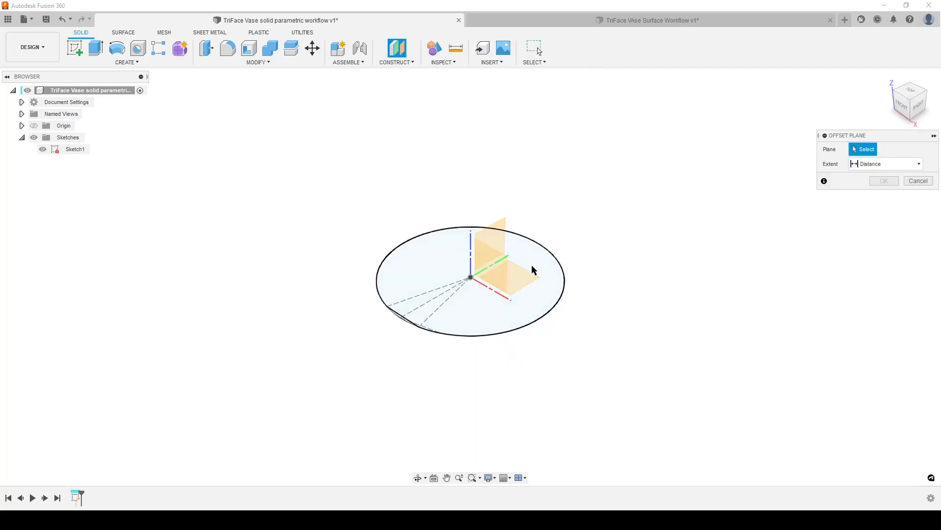
pyautogui.click(517, 278)
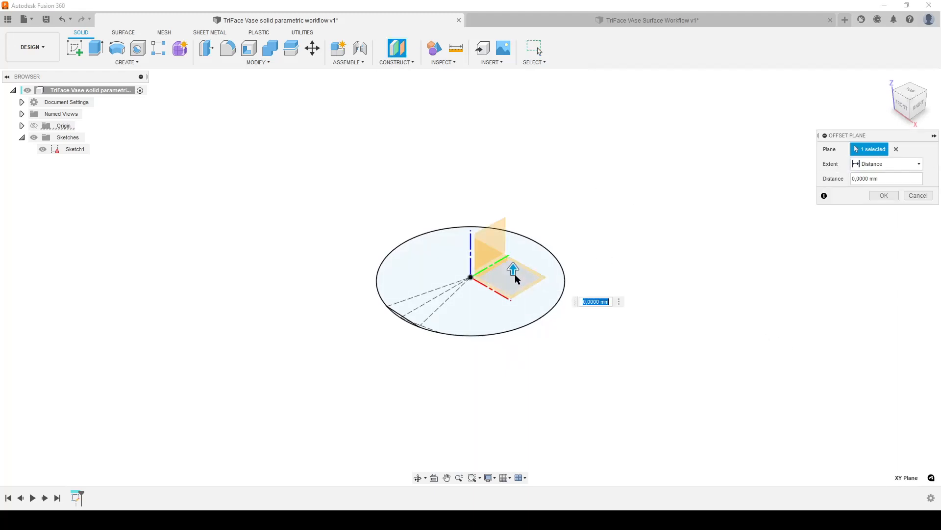
pyautogui.click(918, 195)
# Step: Create a construction plane offset upward from the XY plane by half of the Layer_Height parameter
pyautogui.click(398, 48)
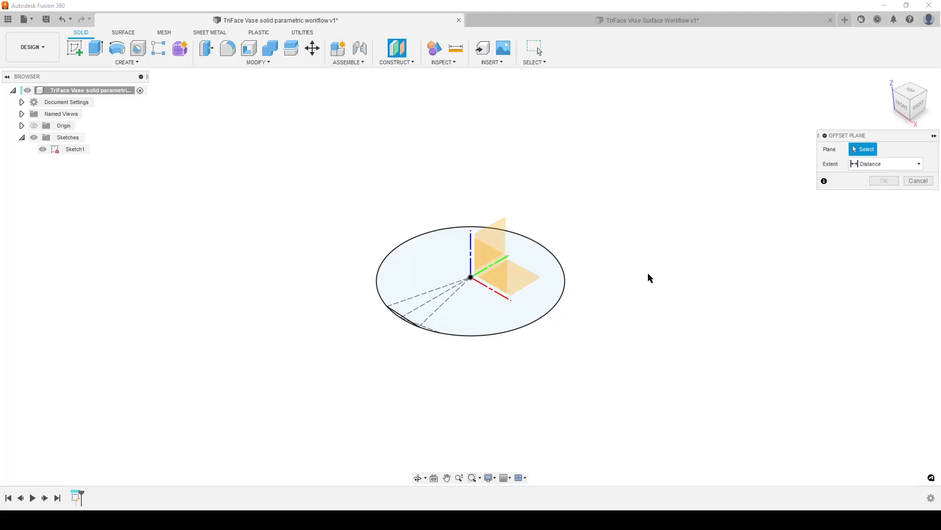
pyautogui.click(514, 277)
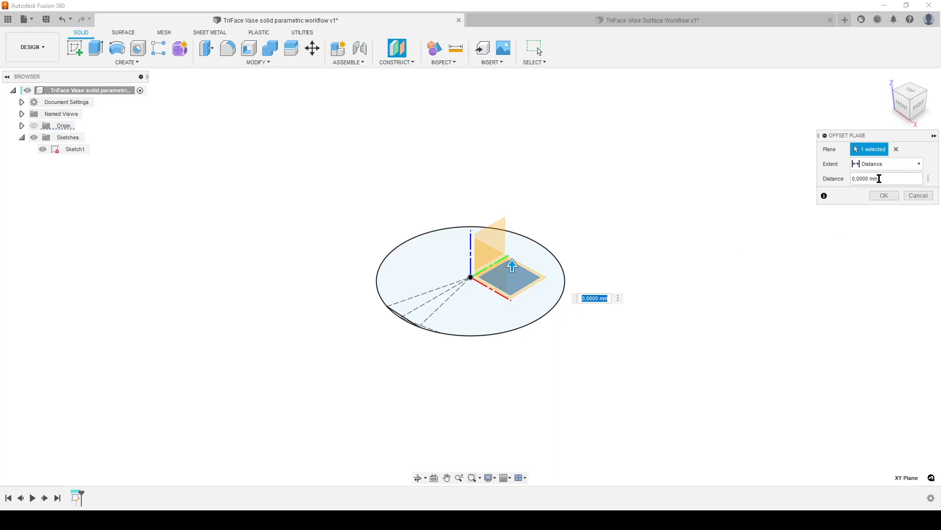
pyautogui.click(894, 178)
pyautogui.write('la')
pyautogui.press('Return')
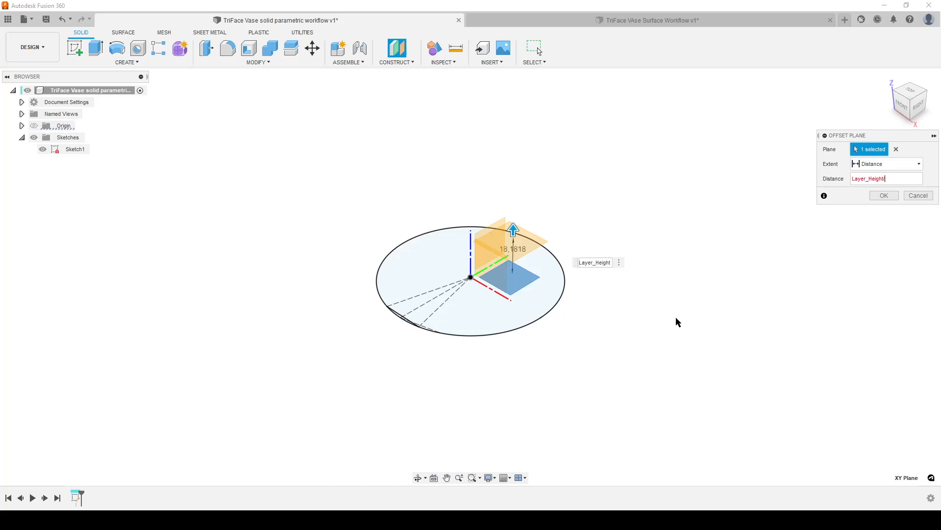
pyautogui.press('Return')
pyautogui.press('Return')
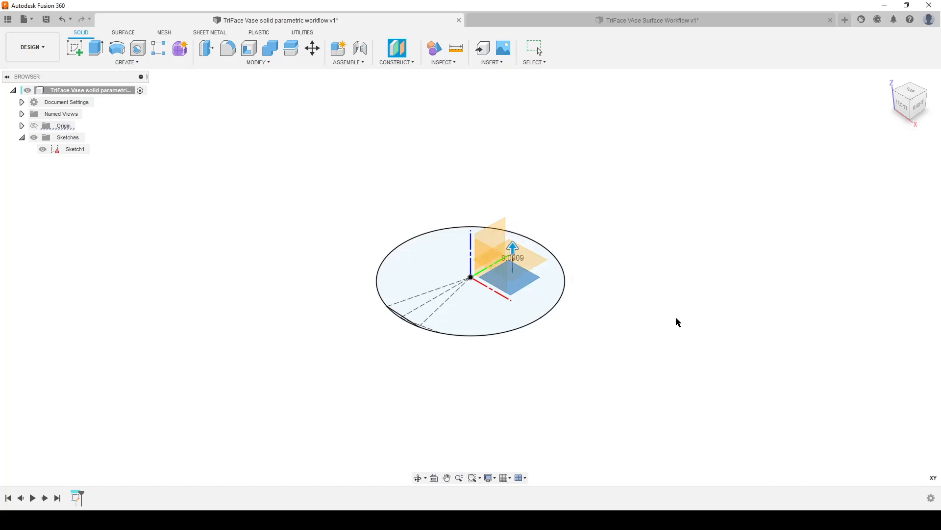
# Step: Project the slanted construction chord into a new sketch on the offset plane and finish the sketch
pyautogui.click(74, 48)
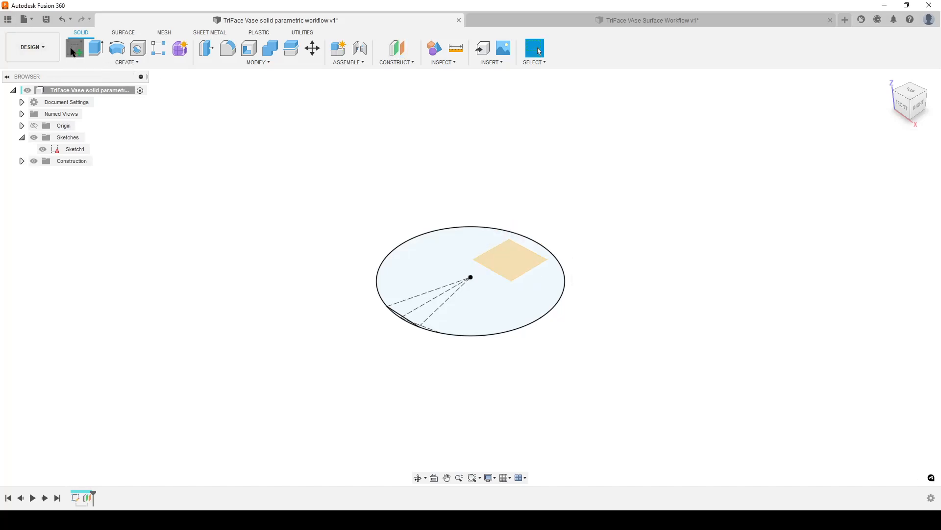
pyautogui.click(531, 271)
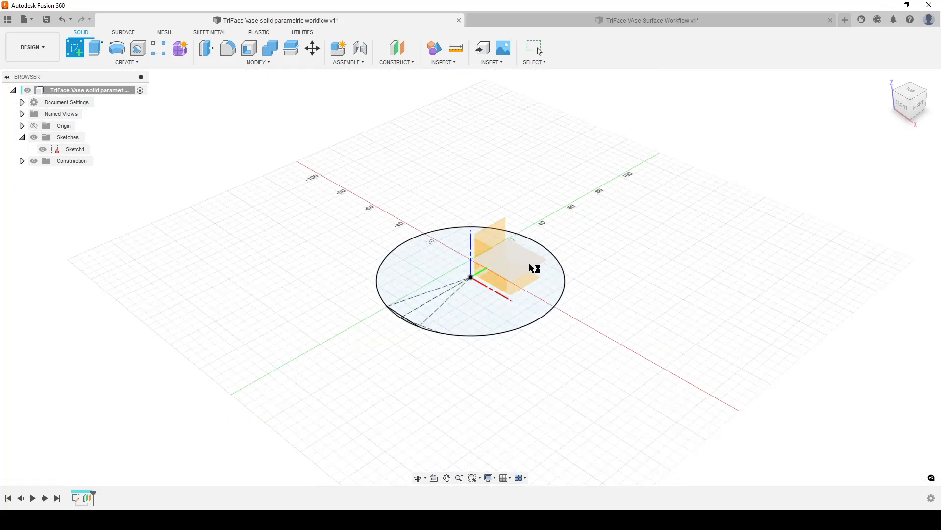
pyautogui.click(22, 173)
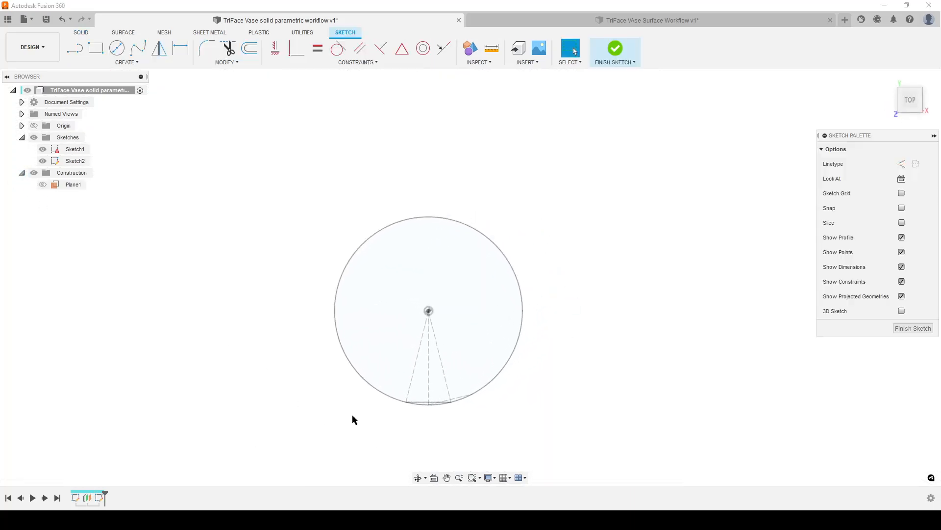
pyautogui.scroll(3, 601, 405)
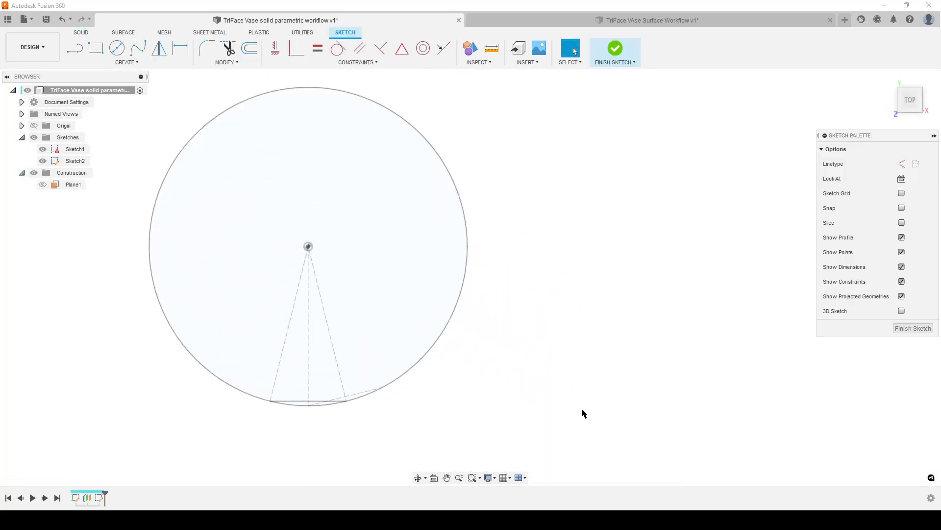
pyautogui.press('p')
pyautogui.click(353, 393)
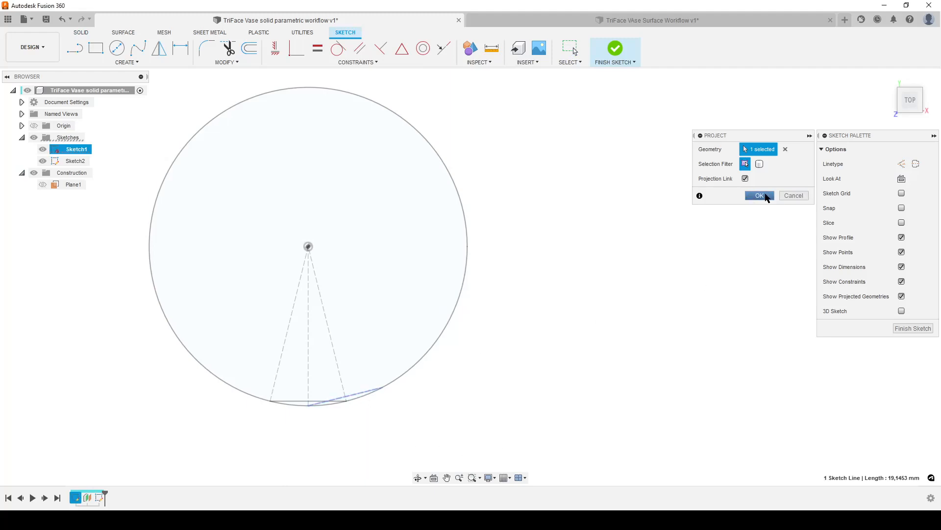
pyautogui.click(759, 196)
pyautogui.click(913, 328)
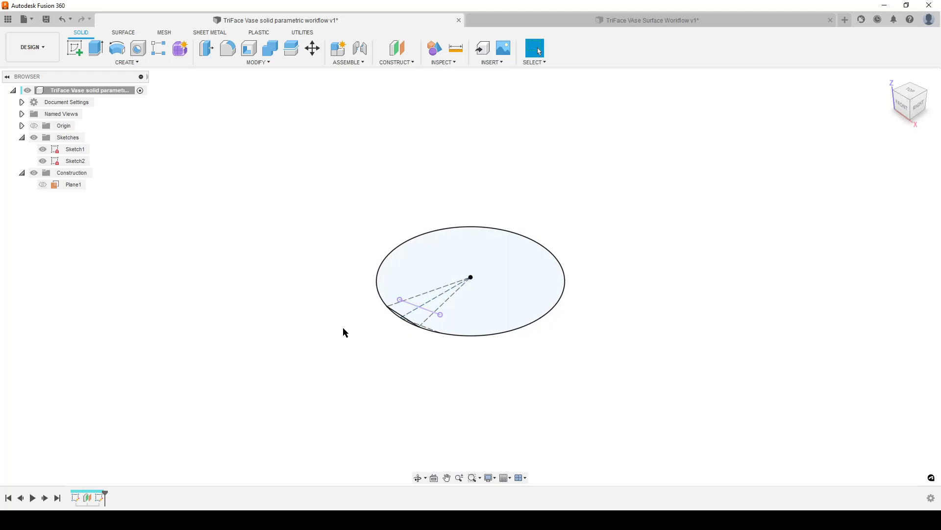
# Step: Edit the offset-plane sketch, hiding Sketch1 while drawing a construction line from the projected chord's midpoint to the origin, and finish it
pyautogui.doubleClick(100, 498)
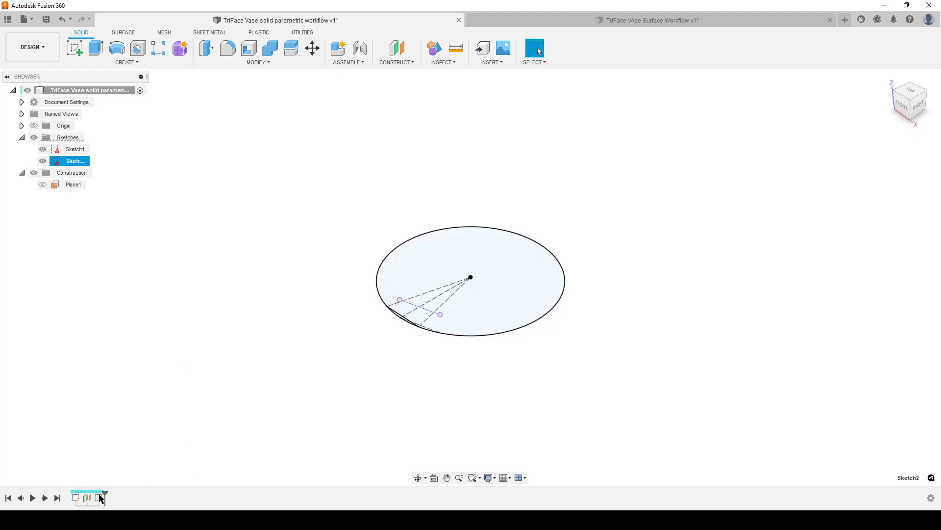
pyautogui.press('l')
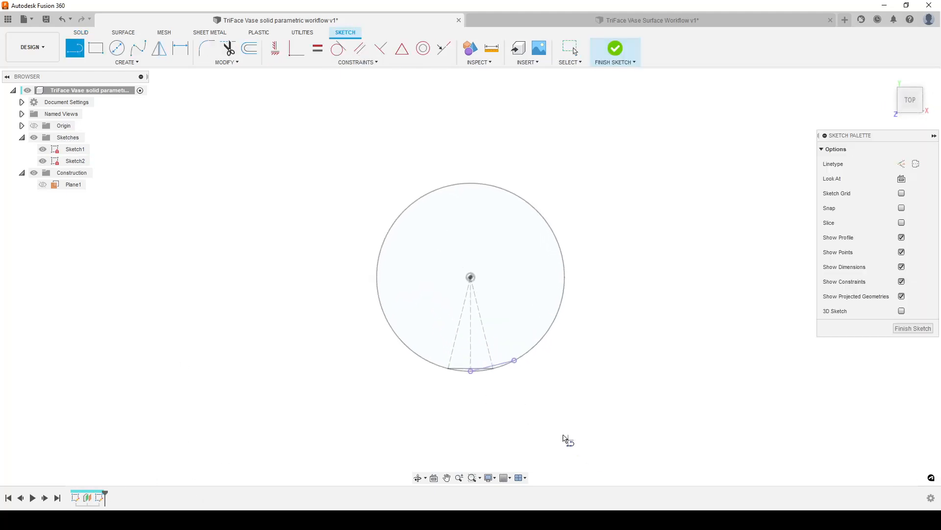
pyautogui.click(903, 163)
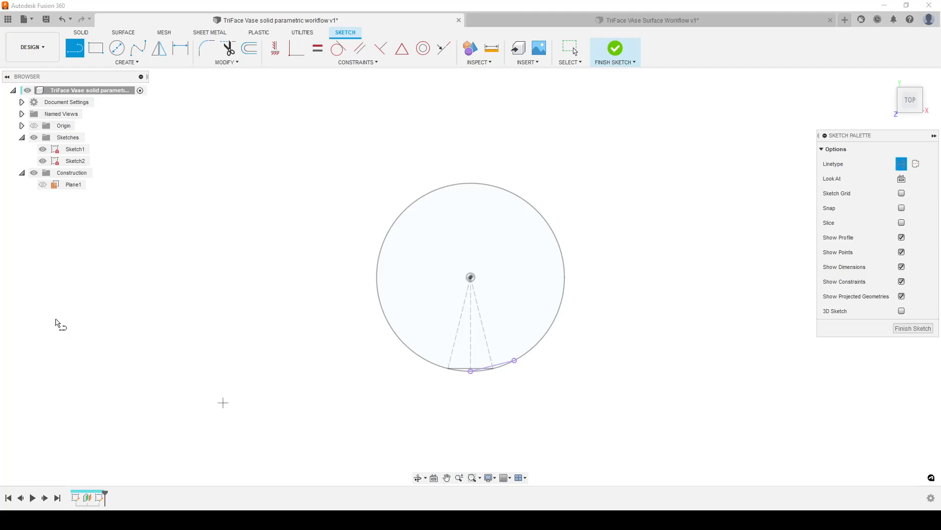
pyautogui.click(44, 152)
pyautogui.scroll(3, 466, 388)
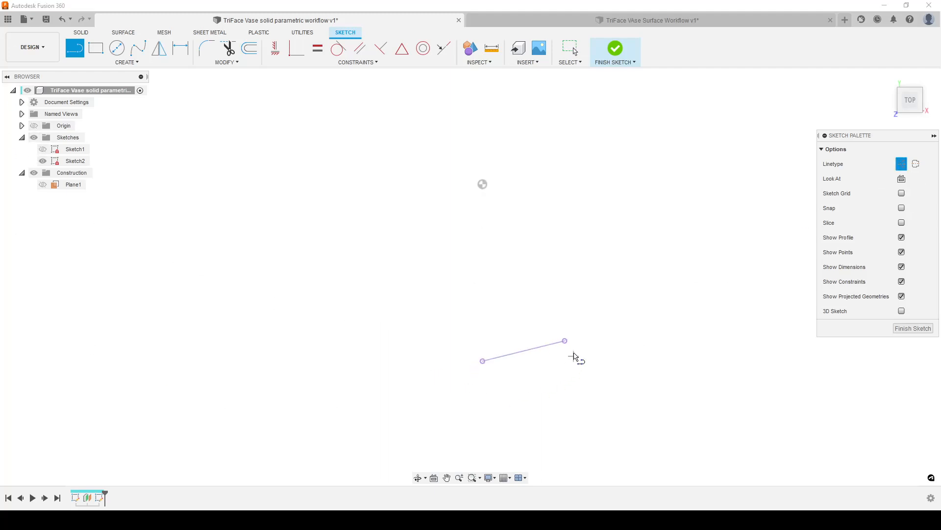
pyautogui.click(524, 351)
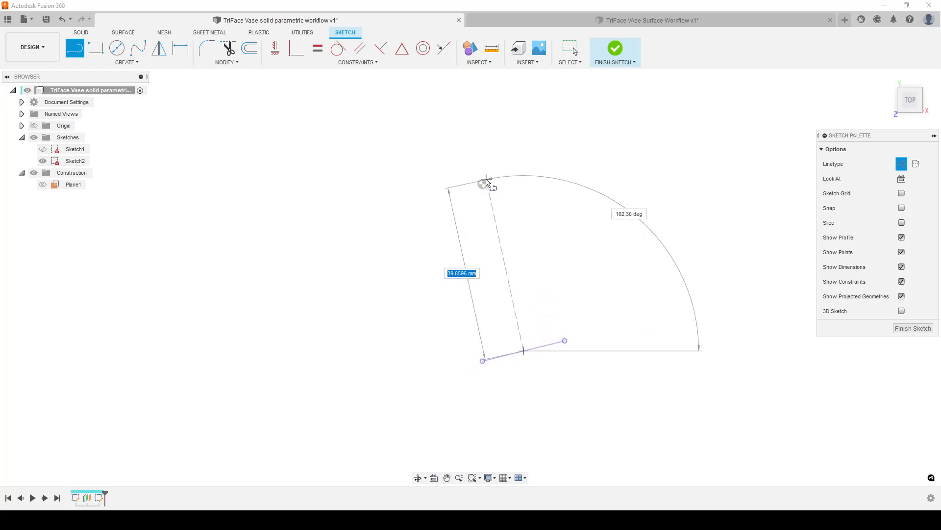
pyautogui.click(483, 184)
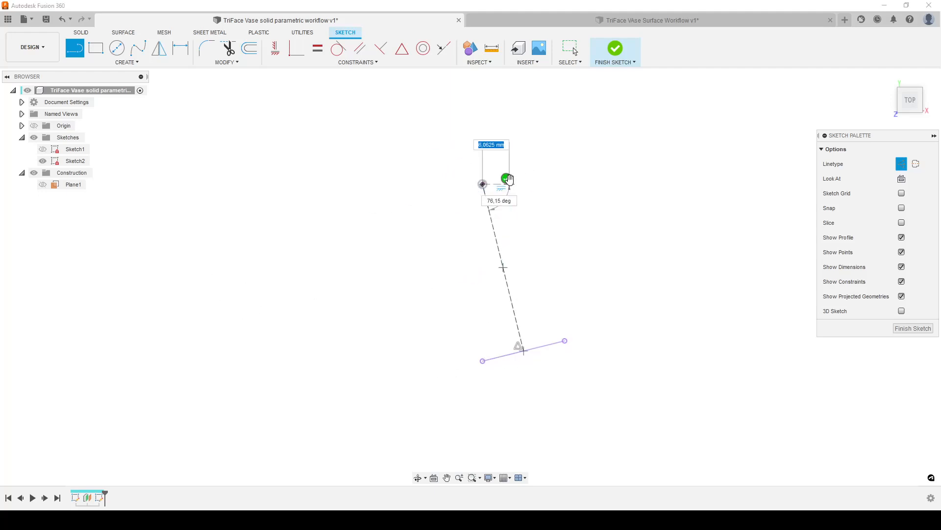
pyautogui.click(507, 179)
pyautogui.click(913, 328)
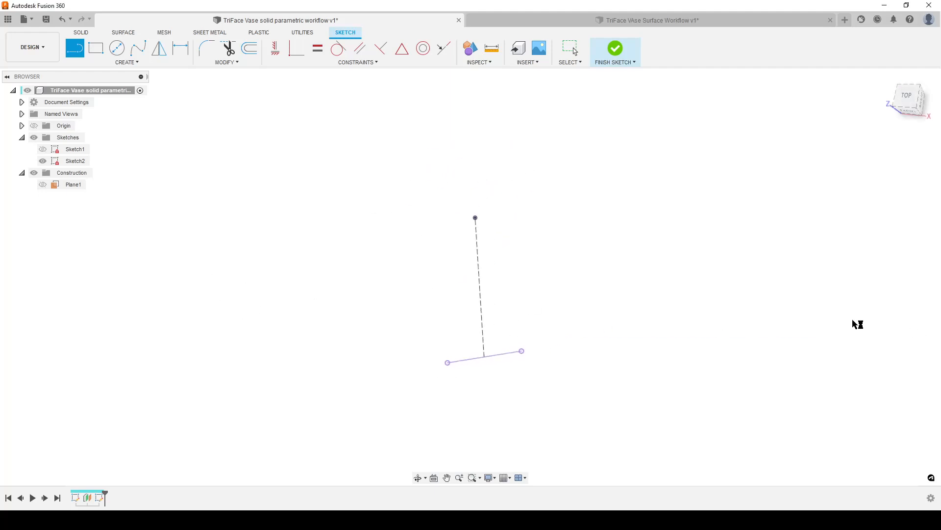
pyautogui.click(43, 149)
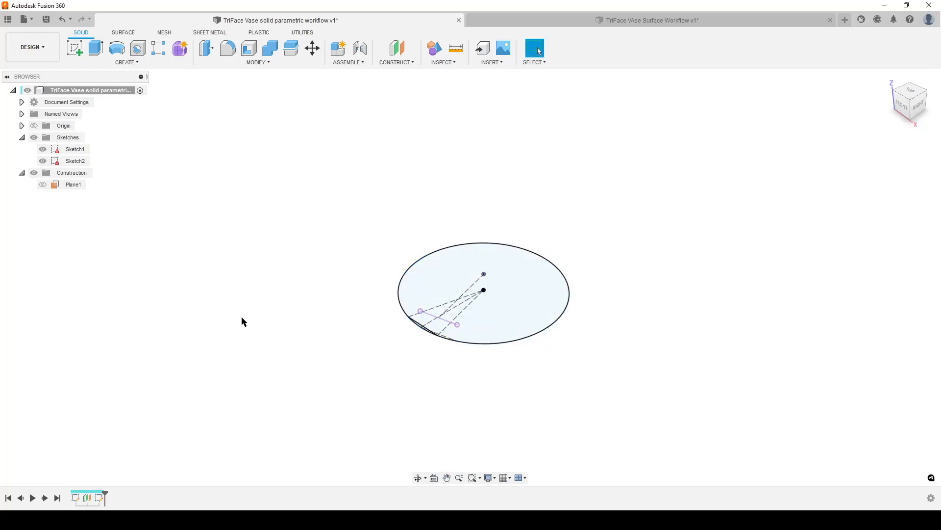
# Step: Start a sketch on the vertical YZ plane and project the slanted chord's lower endpoint, the horizontal chord and the corresponding endpoint on the offset plane
pyautogui.click(74, 49)
pyautogui.keyDown('shift'); pyautogui.moveTo(756, 335); pyautogui.dragTo(729, 320, button='middle'); pyautogui.keyUp('shift')
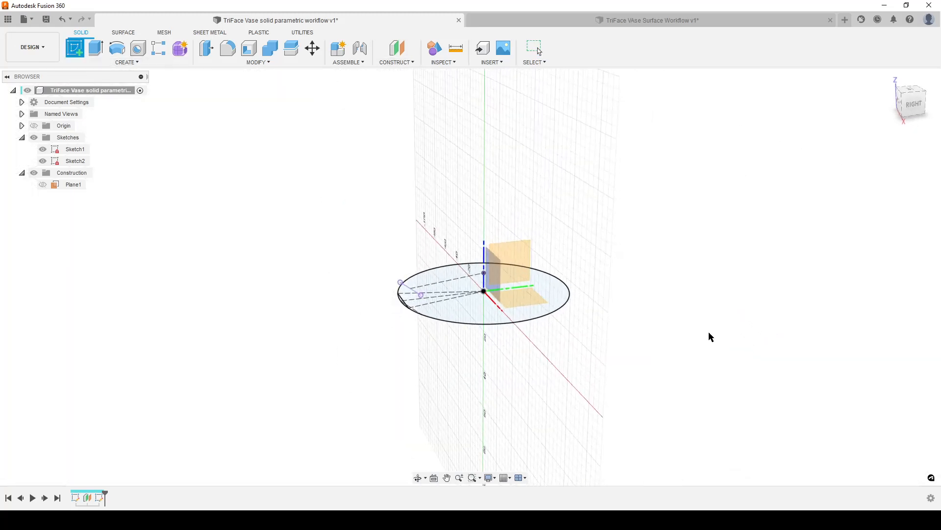
pyautogui.click(514, 254)
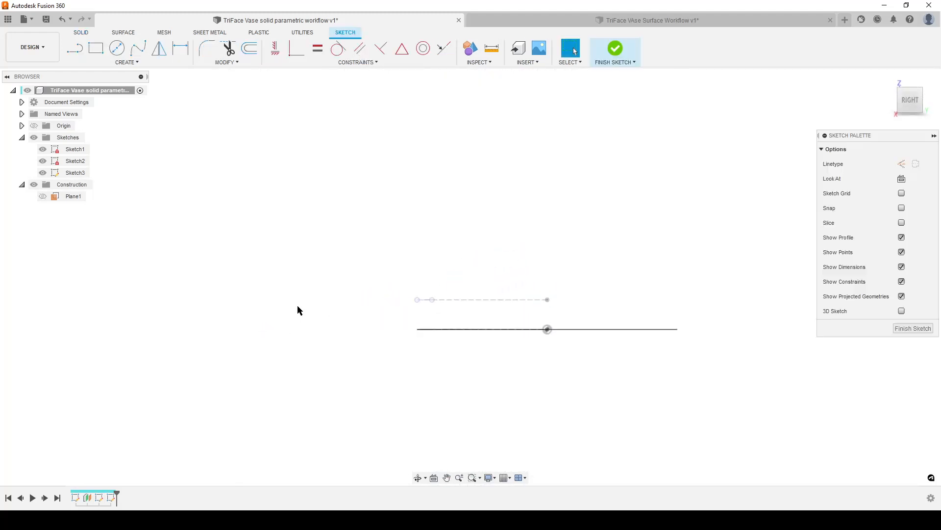
pyautogui.moveTo(300, 310)
pyautogui.keyDown('shift'); pyautogui.mouseDown(button='middle')
pyautogui.moveTo(311, 336)
pyautogui.moveTo(234, 310)
pyautogui.mouseUp(button='middle'); pyautogui.keyUp('shift')
pyautogui.scroll(3, 311, 335)
pyautogui.press('p')
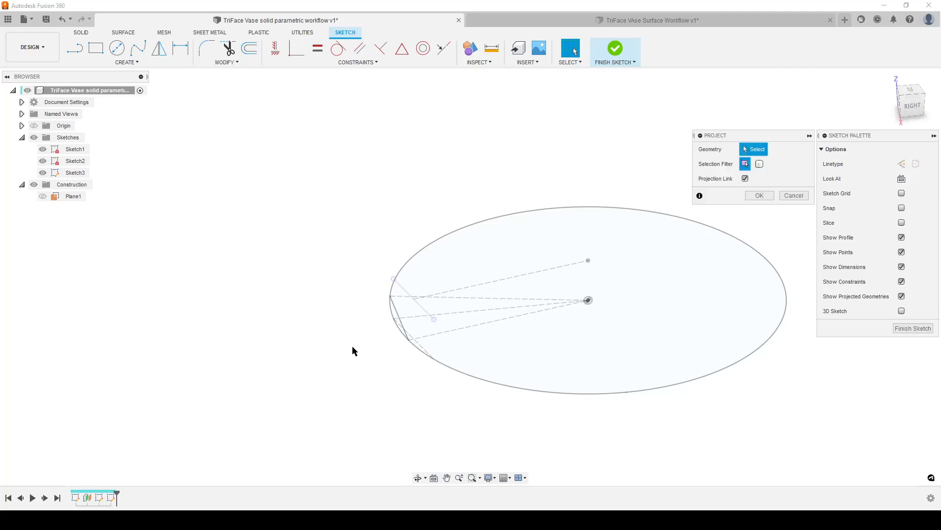
pyautogui.click(390, 321)
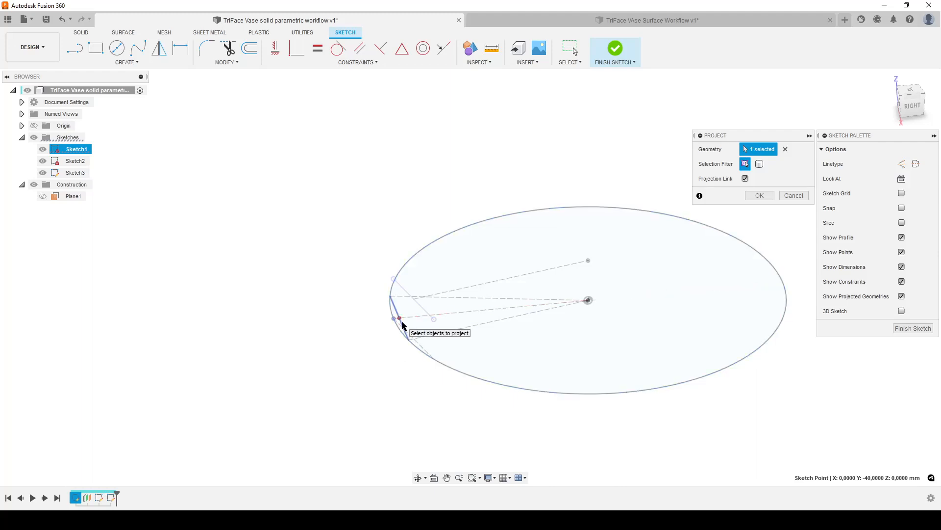
pyautogui.click(404, 325)
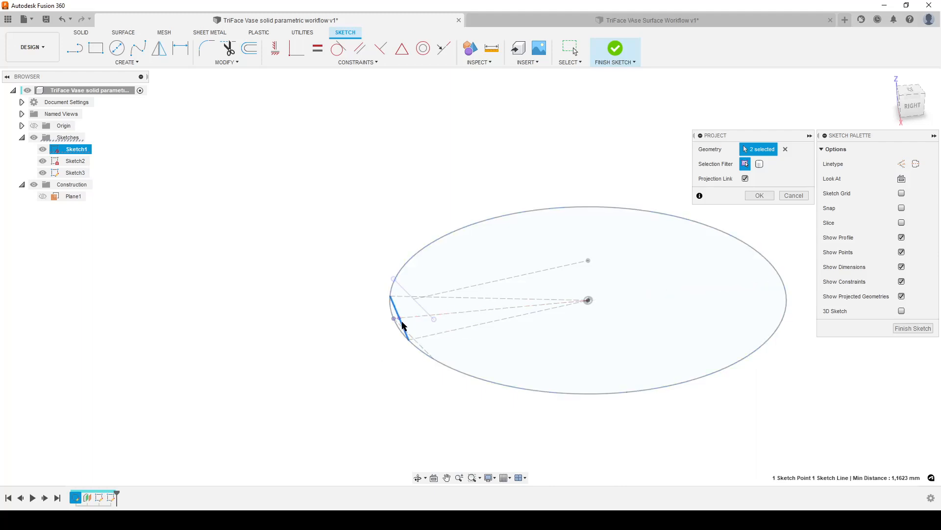
pyautogui.click(394, 279)
pyautogui.click(760, 195)
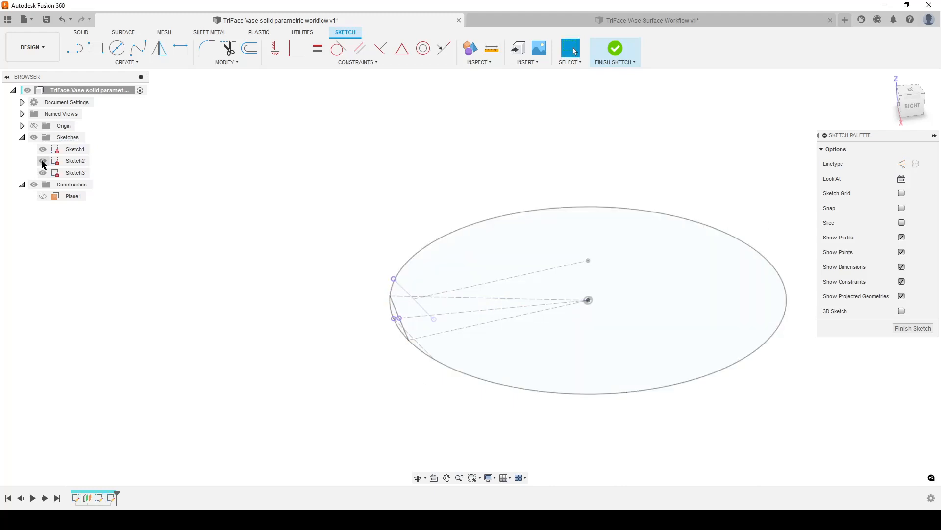
# Step: Hide Sketch1 and Sketch2, draw a vertical line about 18 mm long from the outer base point, and close the narrow lower triangle through the projected points
pyautogui.click(43, 161)
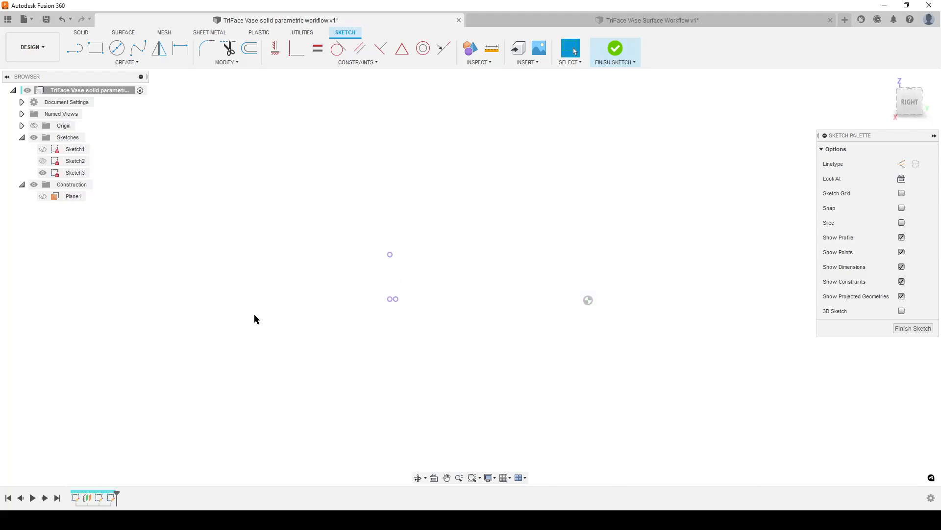
pyautogui.press('l')
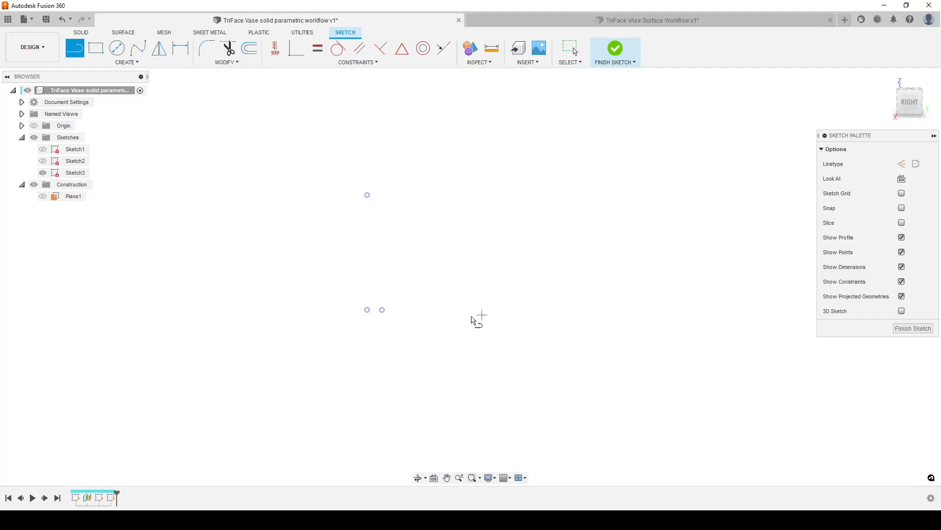
pyautogui.click(381, 321)
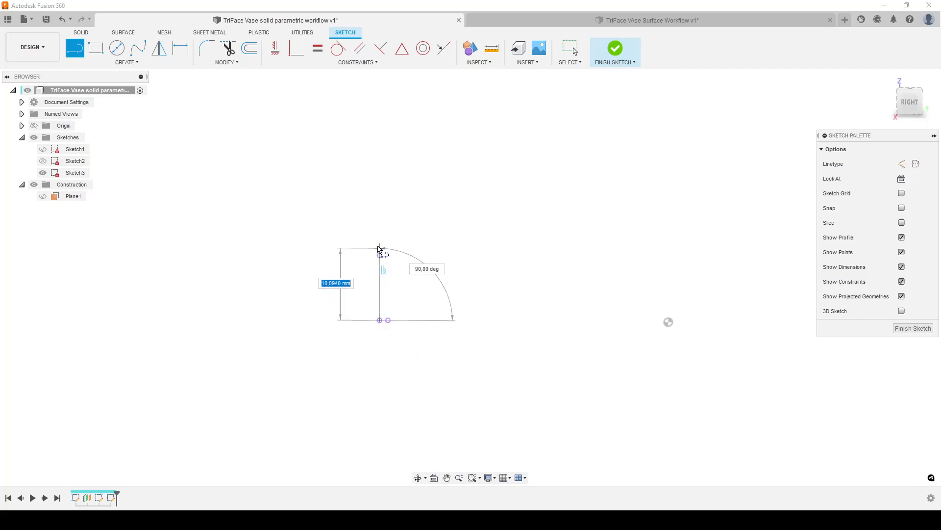
pyautogui.click(380, 187)
pyautogui.press('Escape')
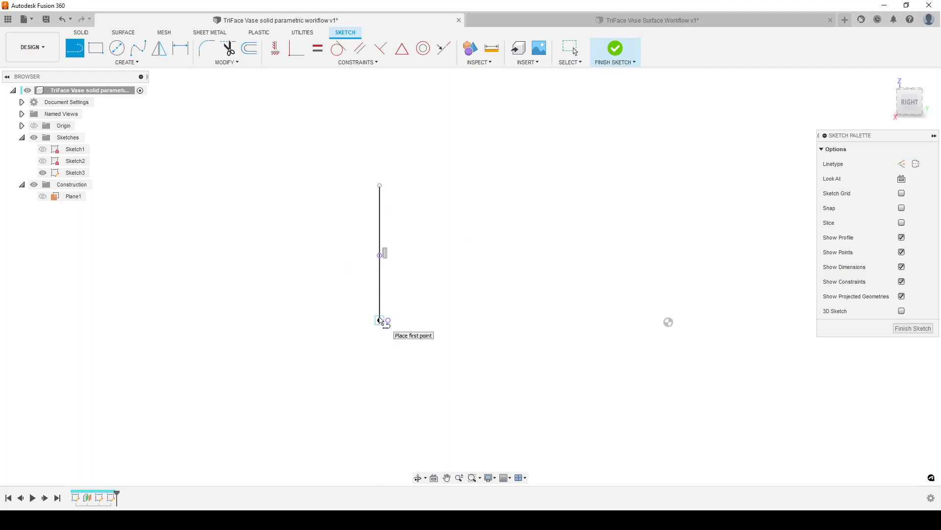
pyautogui.click(389, 321)
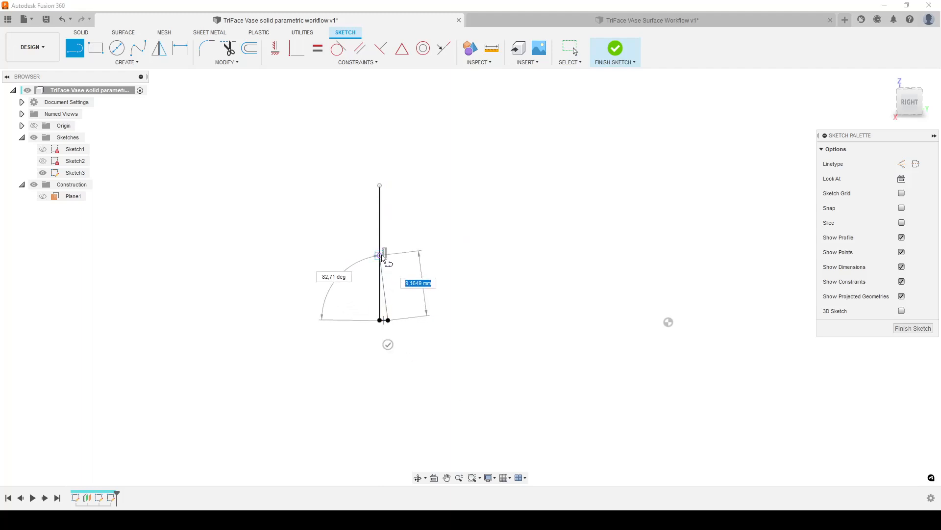
pyautogui.click(380, 255)
pyautogui.press('Escape')
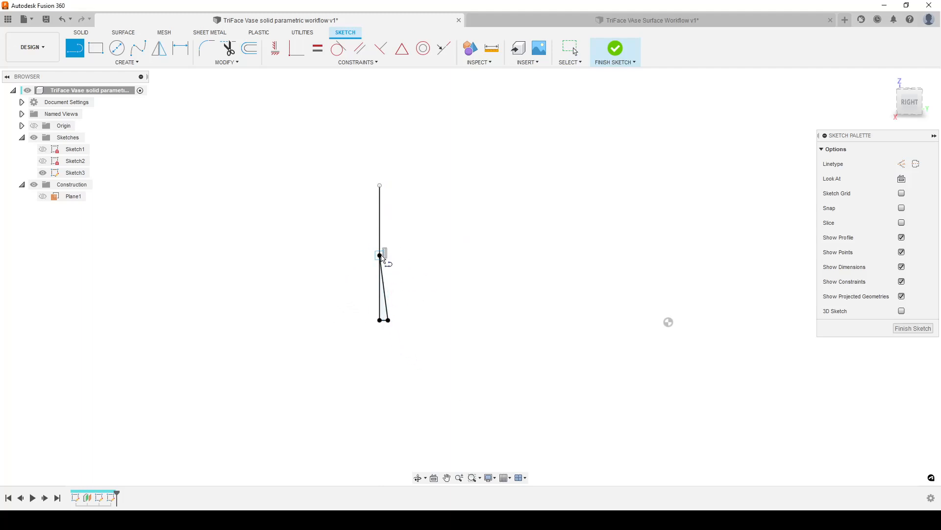
# Step: Draw the upper triangle's two lines from the projected middle point to the vertical line's upper end and constrain its top edge horizontal
pyautogui.click(381, 256)
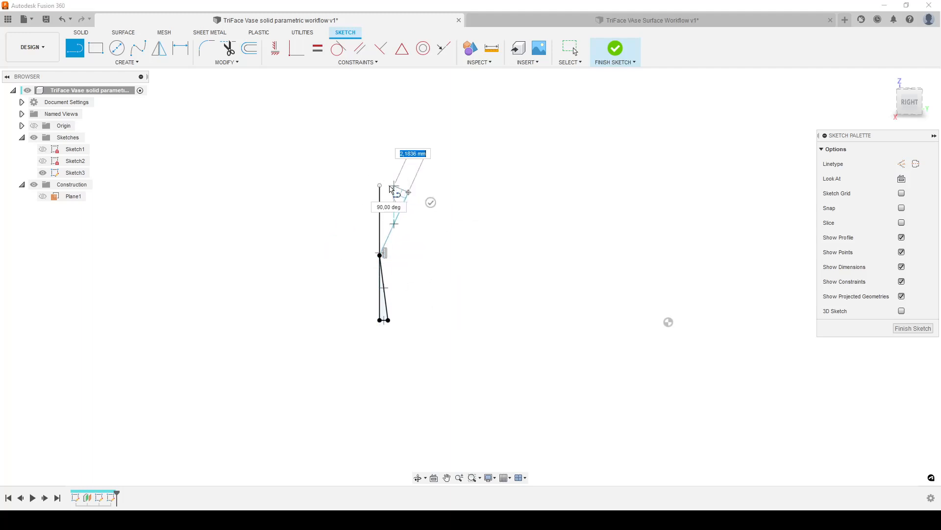
pyautogui.click(381, 186)
pyautogui.click(275, 48)
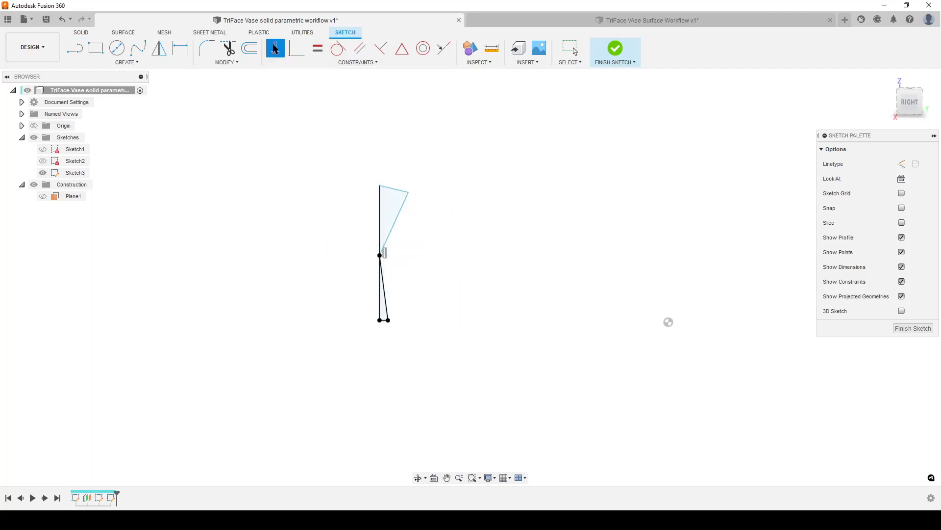
pyautogui.click(394, 188)
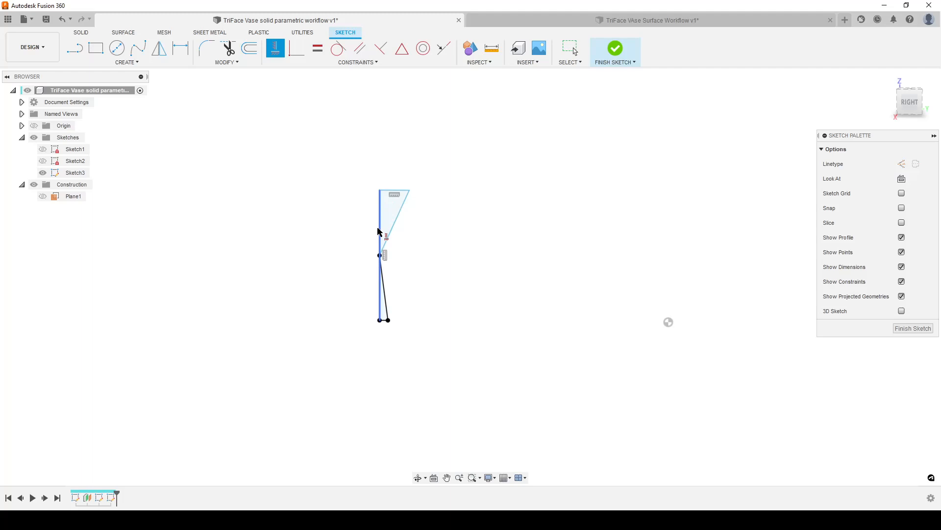
# Step: Constrain the vertical line's midpoint to the projected middle point, make the two slanted lines equal, and finish the sketch
pyautogui.click(403, 52)
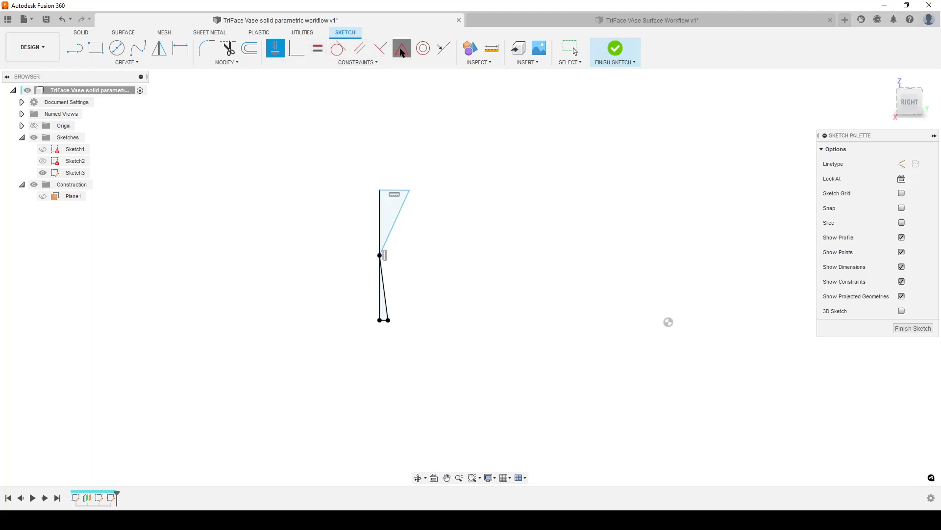
pyautogui.click(381, 208)
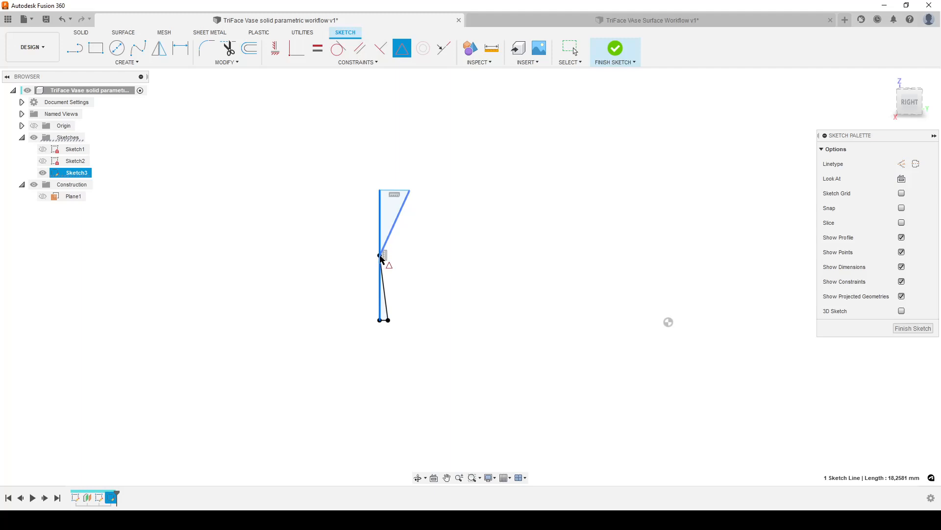
pyautogui.click(381, 257)
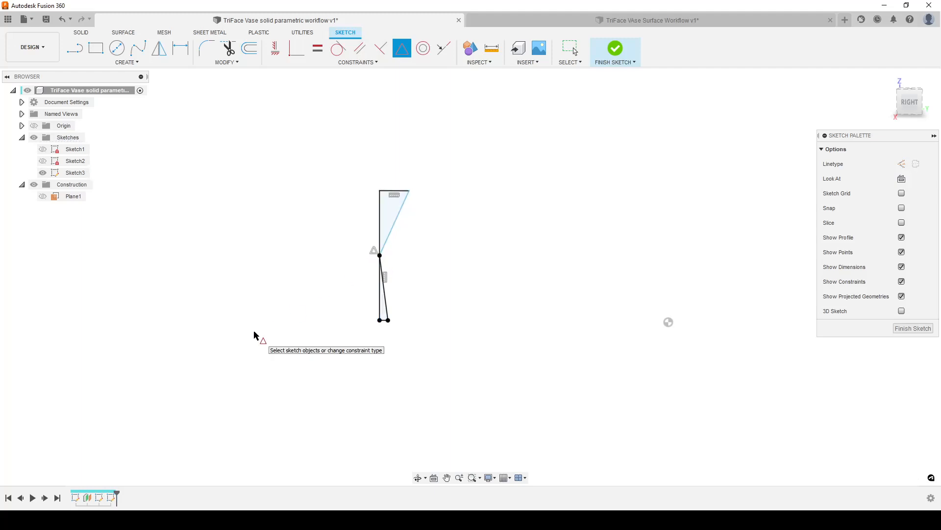
pyautogui.click(318, 48)
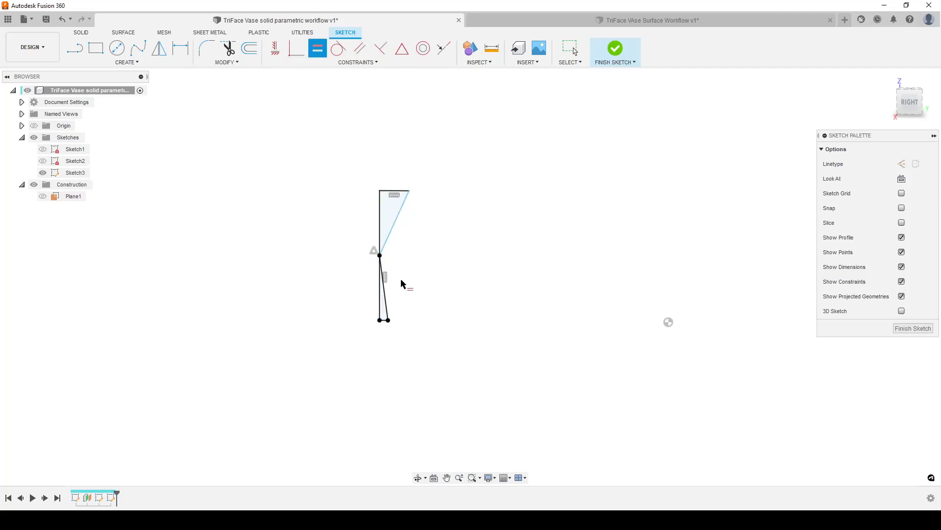
pyautogui.click(387, 300)
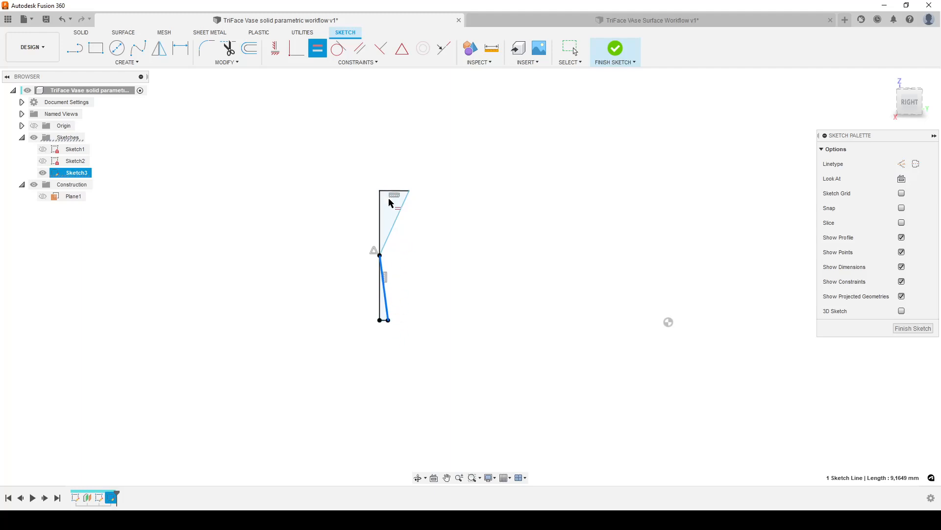
pyautogui.click(390, 236)
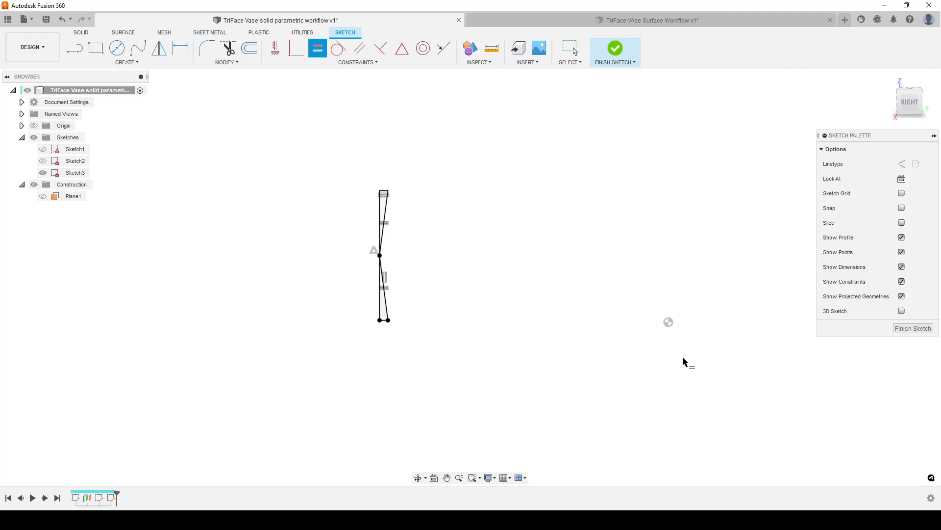
pyautogui.click(917, 327)
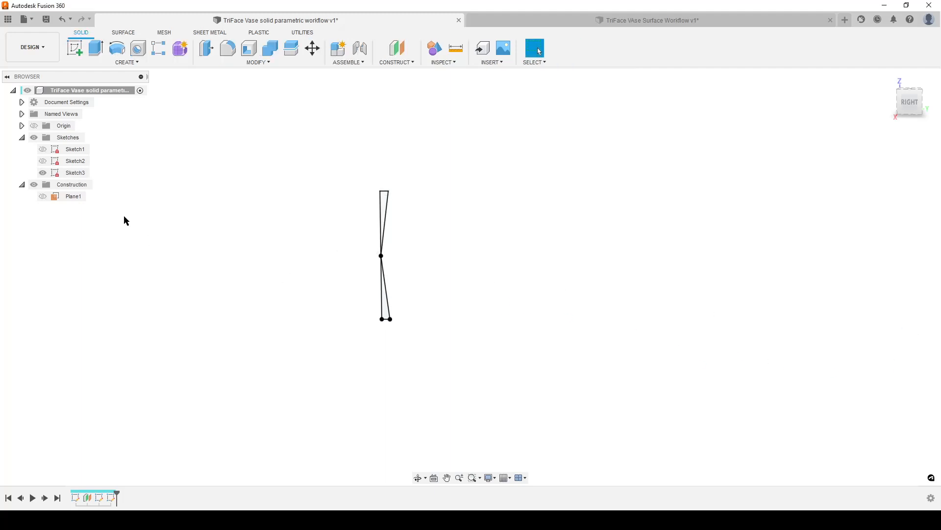
# Step: Show Sketch1 and Sketch2 again and create a plane at 90 degrees through the upper construction line in Sketch2
pyautogui.click(43, 149)
pyautogui.click(43, 161)
pyautogui.moveTo(168, 256)
pyautogui.keyDown('shift'); pyautogui.mouseDown(button='middle')
pyautogui.moveTo(360, 313)
pyautogui.moveTo(351, 330)
pyautogui.moveTo(338, 321)
pyautogui.moveTo(415, 354)
pyautogui.moveTo(386, 352)
pyautogui.mouseUp(button='middle'); pyautogui.keyUp('shift')
pyautogui.scroll(-3, 369, 322)
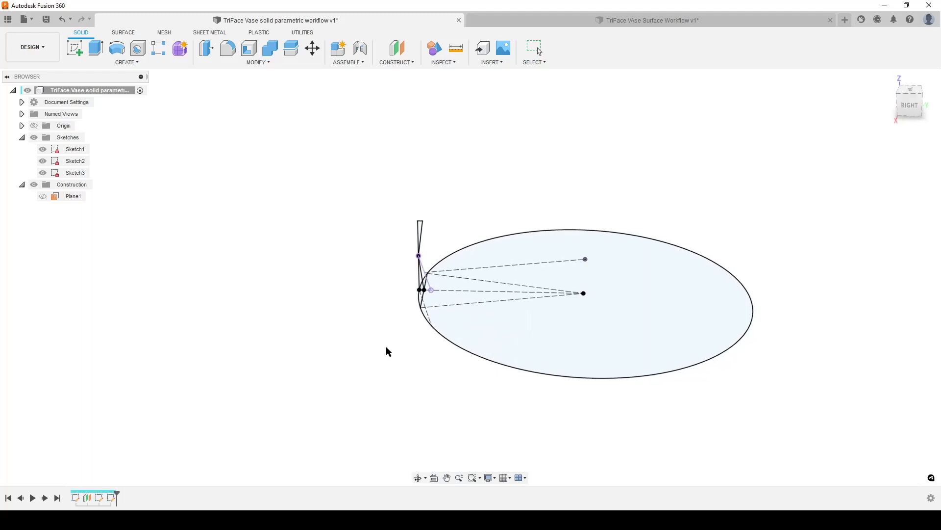
pyautogui.click(396, 65)
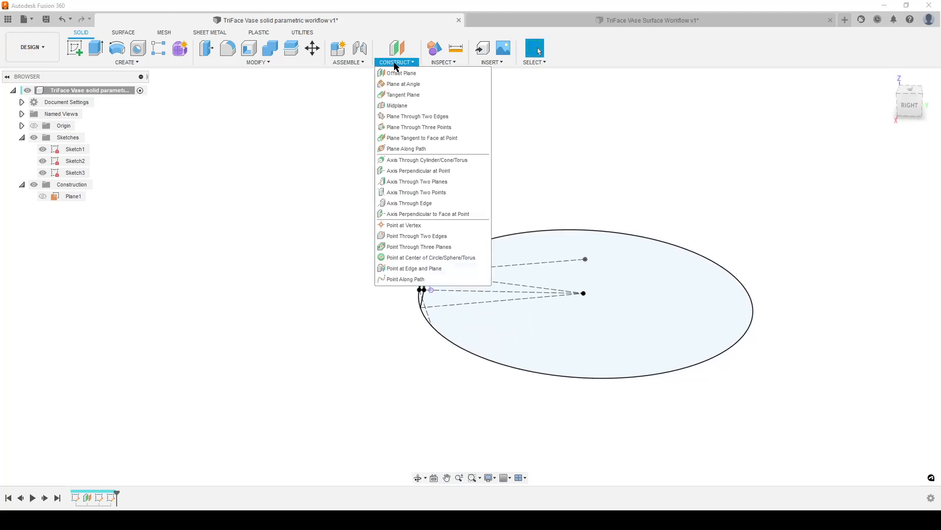
pyautogui.click(411, 84)
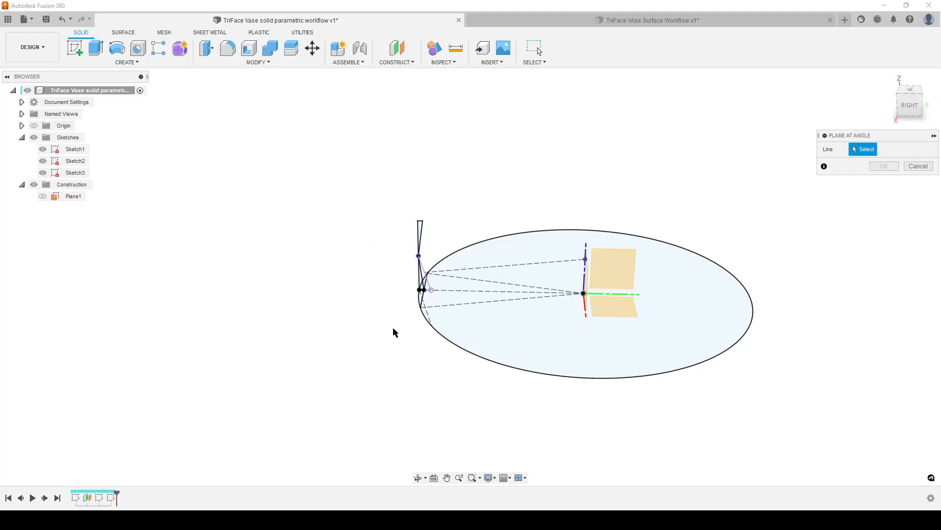
pyautogui.click(539, 264)
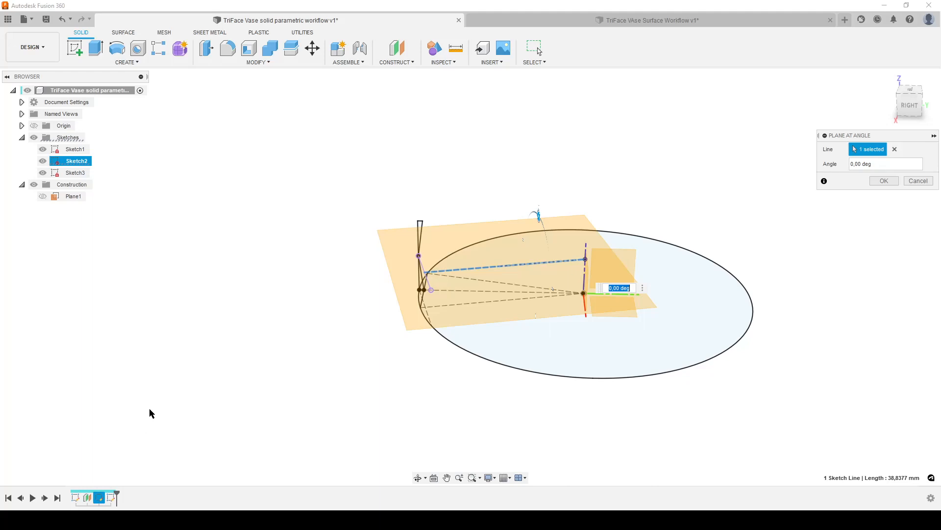
pyautogui.write('900')
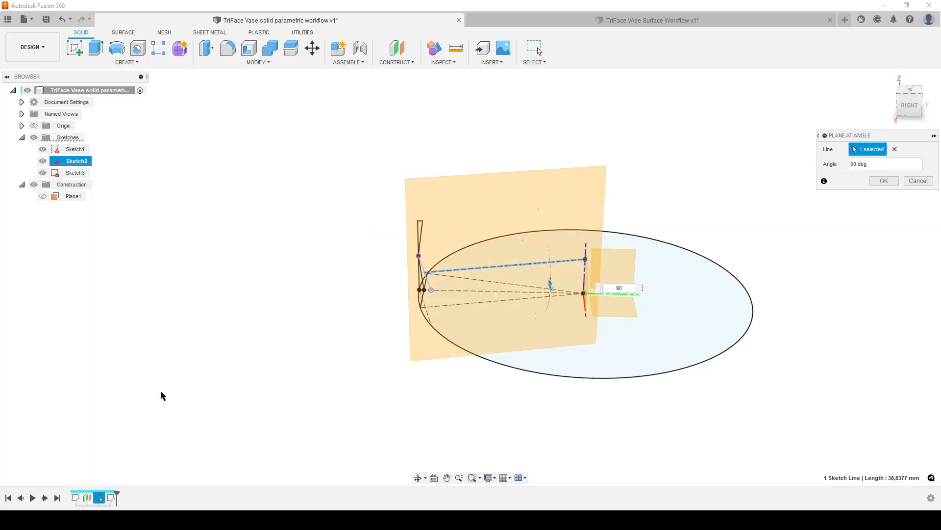
pyautogui.keyDown('shift'); pyautogui.moveTo(262, 326); pyautogui.dragTo(359, 321, button='middle'); pyautogui.keyUp('shift')
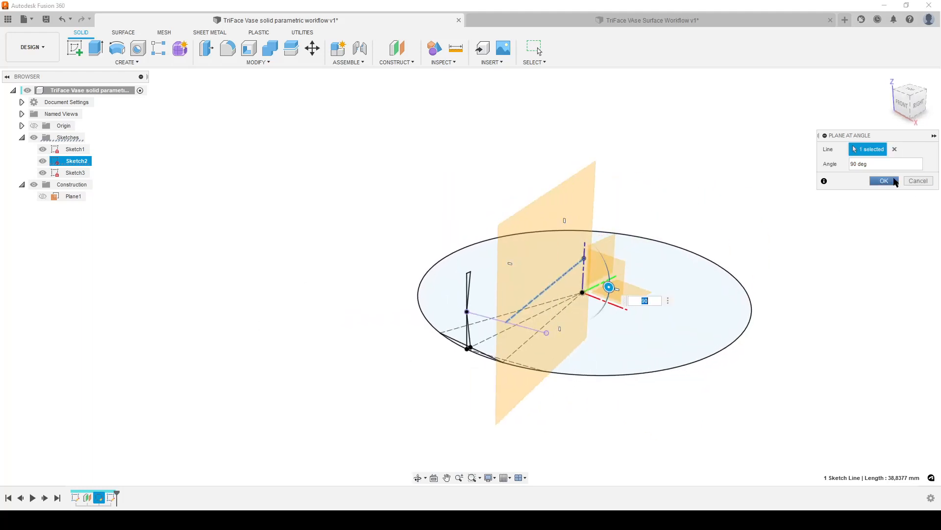
pyautogui.click(895, 182)
# Step: Start a sketch on the new angled plane and project the slanted chord's midpoints from the base and offset-plane sketches
pyautogui.click(75, 48)
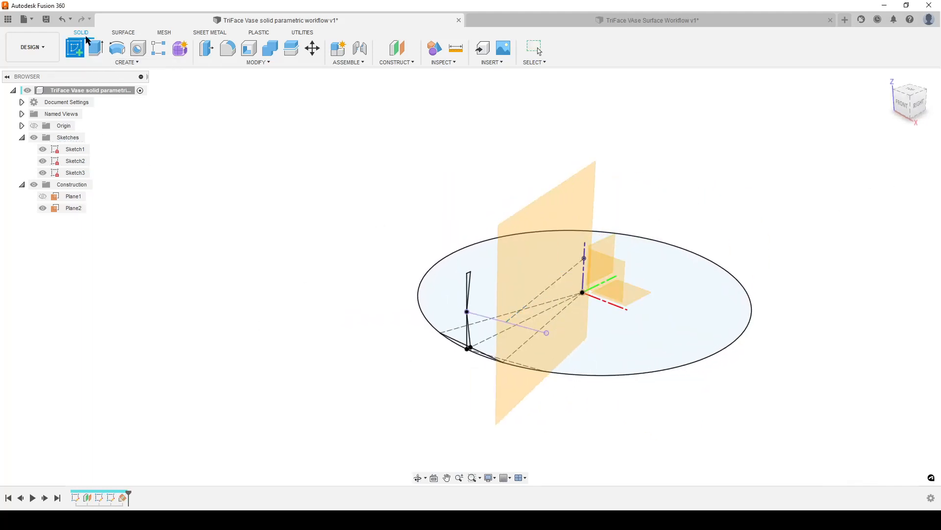
pyautogui.click(571, 197)
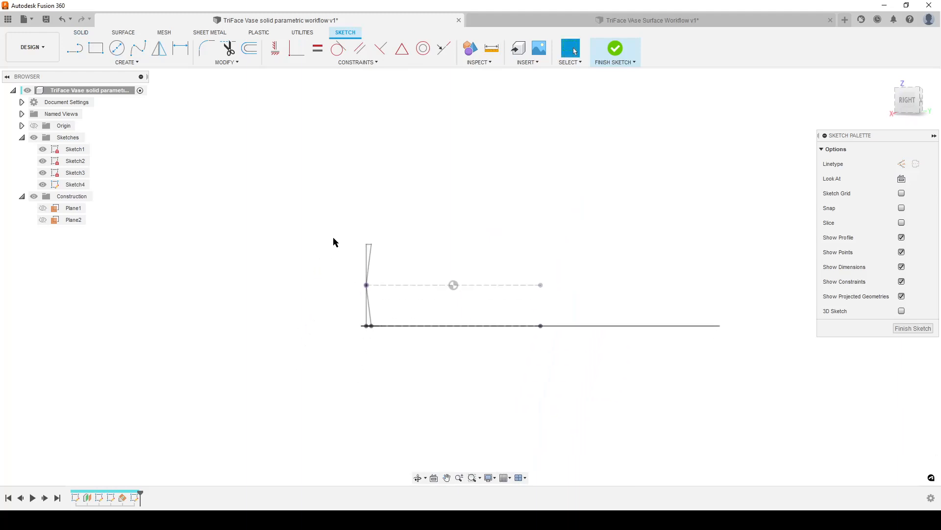
pyautogui.keyDown('shift'); pyautogui.moveTo(323, 267); pyautogui.dragTo(323, 295, button='middle'); pyautogui.keyUp('shift')
pyautogui.scroll(2, 323, 296)
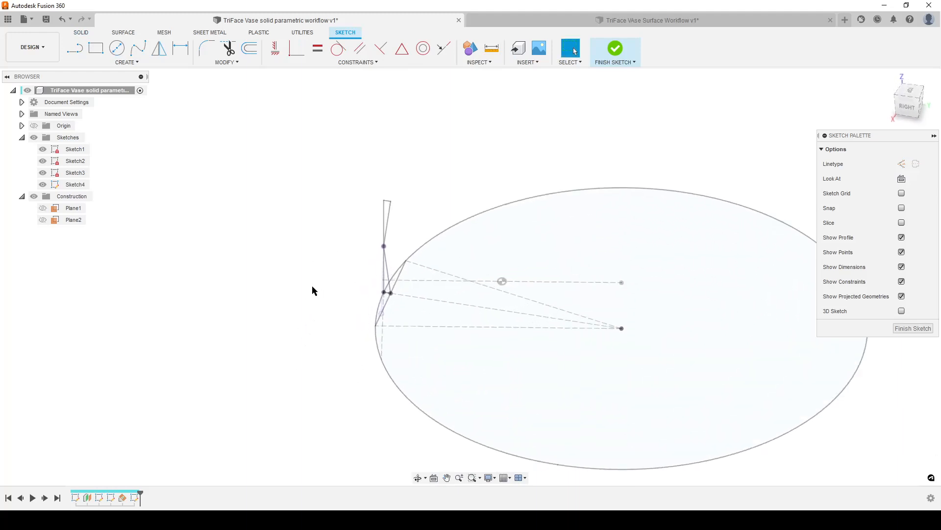
pyautogui.press('p')
pyautogui.keyDown('shift'); pyautogui.moveTo(320, 341); pyautogui.dragTo(330, 330, button='middle'); pyautogui.keyUp('shift')
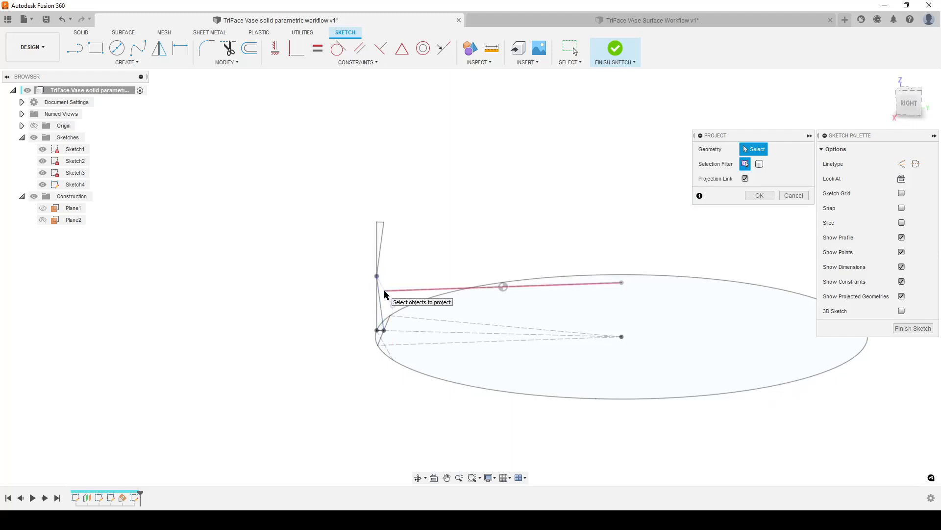
pyautogui.click(393, 360)
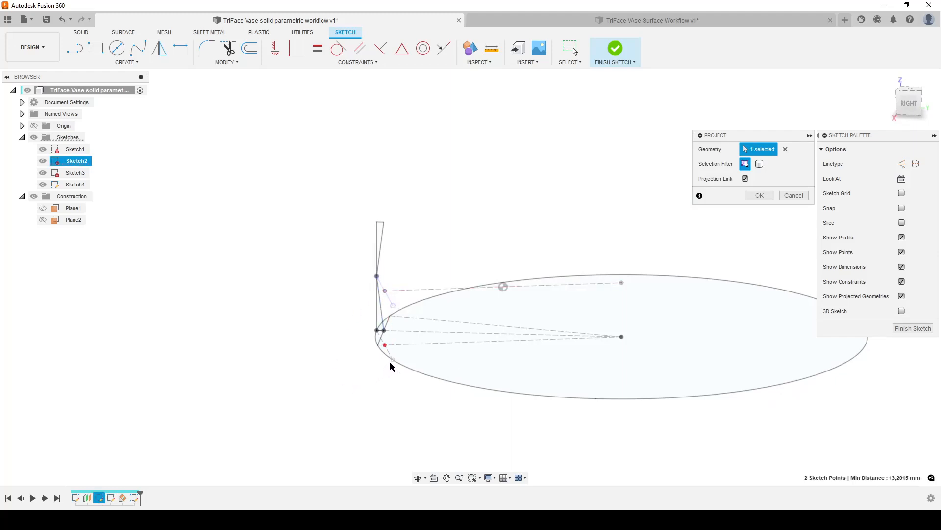
pyautogui.click(759, 195)
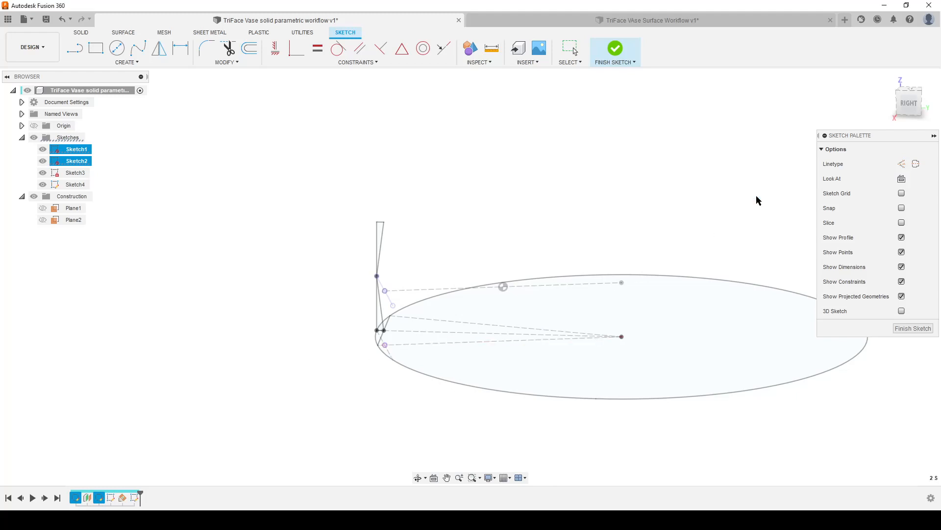
# Step: Intersect the base circle with the sketch plane using the Specified entities selection filter
pyautogui.write('sinter')
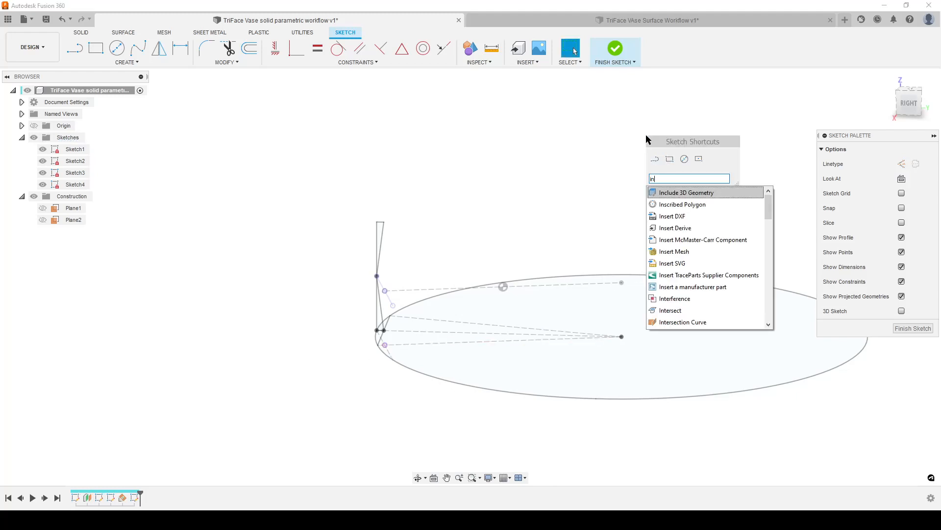
pyautogui.click(702, 205)
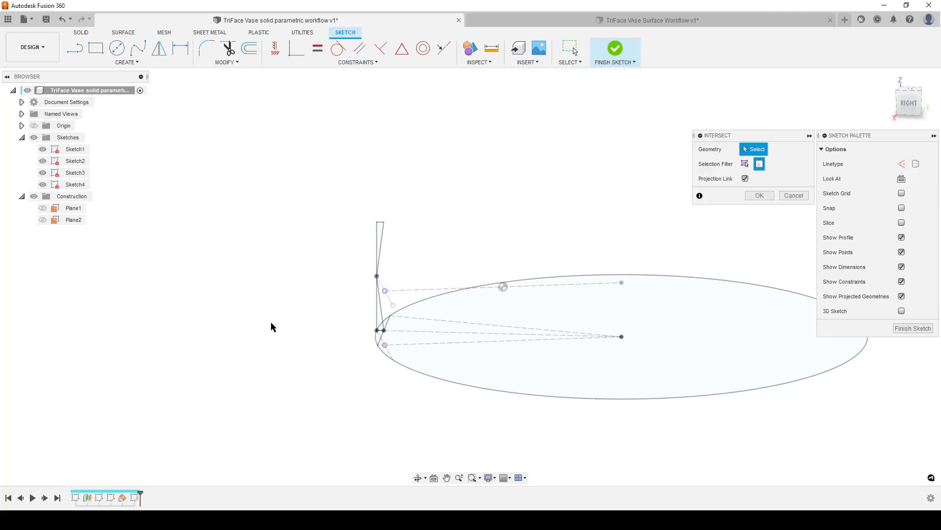
pyautogui.click(750, 168)
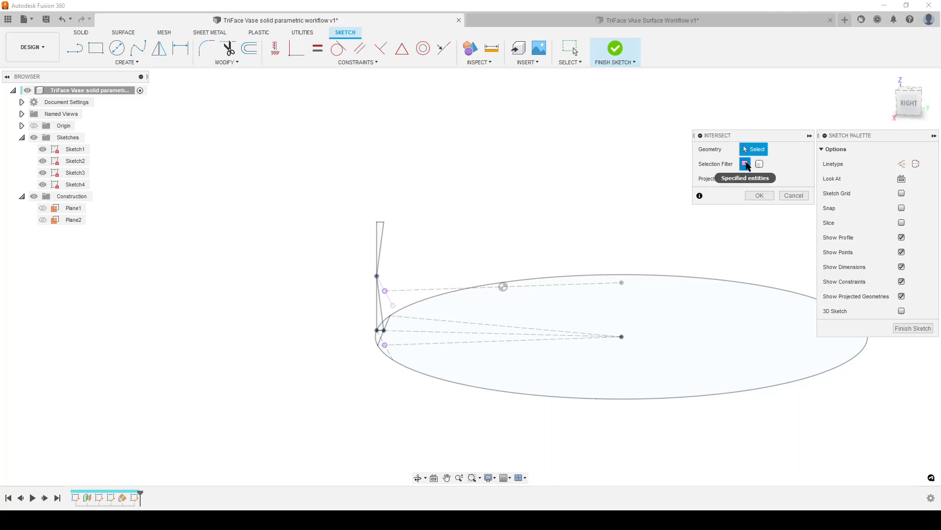
pyautogui.click(410, 369)
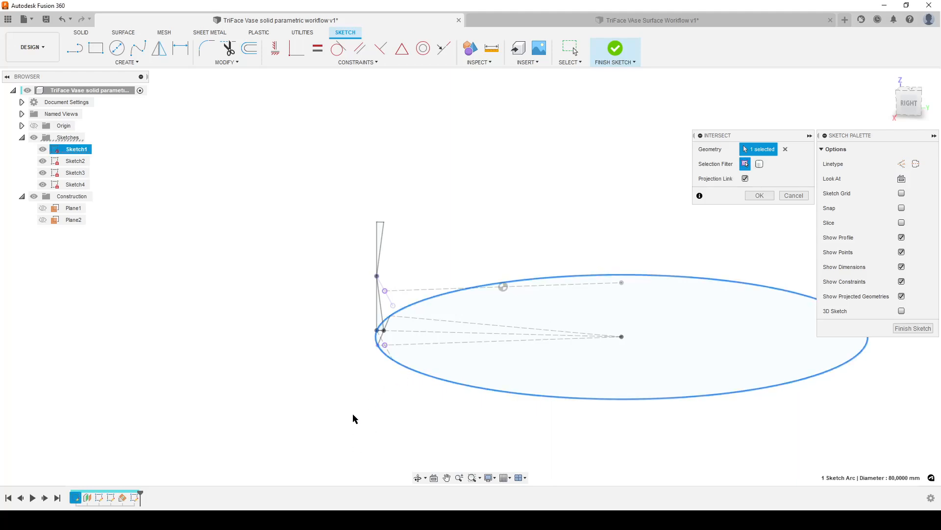
pyautogui.click(759, 195)
# Step: Hide Sketch1 and Sketch2 while keeping the Sketch3 profile visible as a reference
pyautogui.click(43, 149)
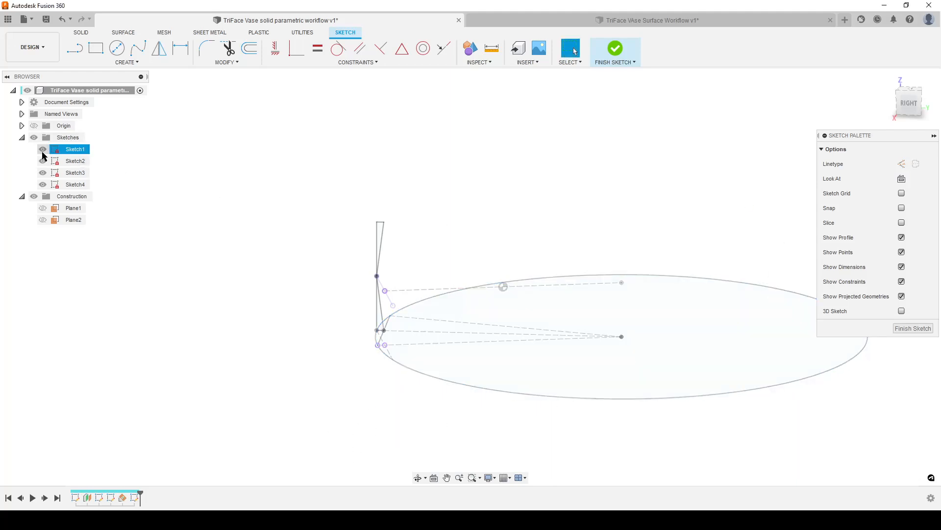
pyautogui.click(43, 161)
pyautogui.click(43, 173)
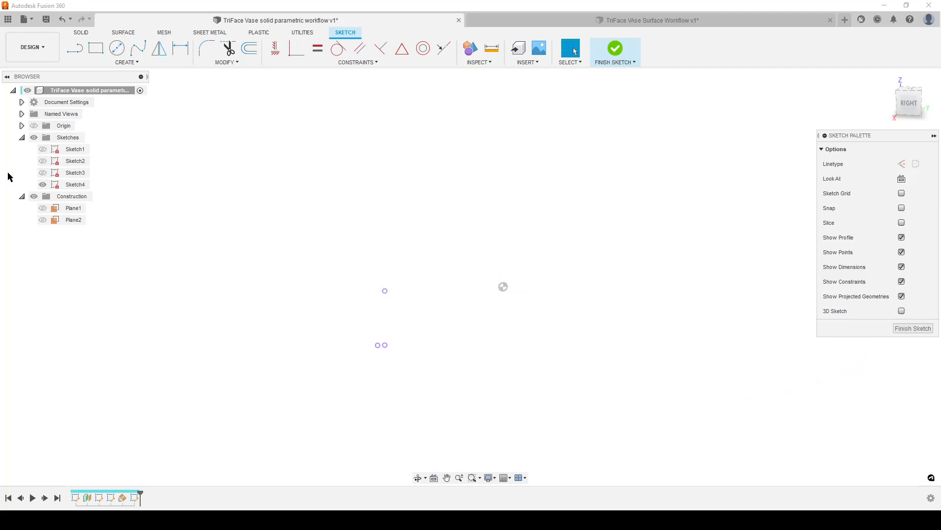
pyautogui.click(43, 173)
pyautogui.scroll(1, 312, 376)
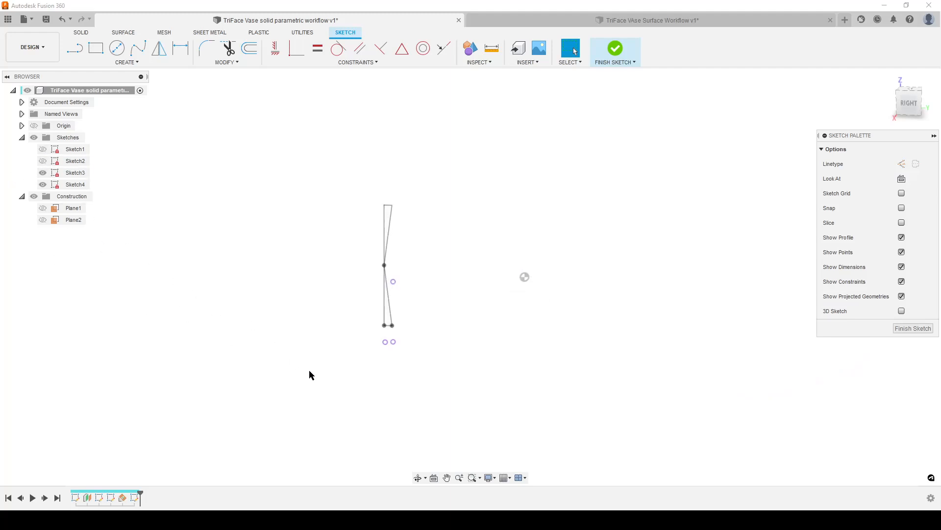
# Step: Draw connected lines along the base points, vertically up about 17.7 mm, outward across the top and back to the projected midpoint
pyautogui.scroll(1, 359, 376)
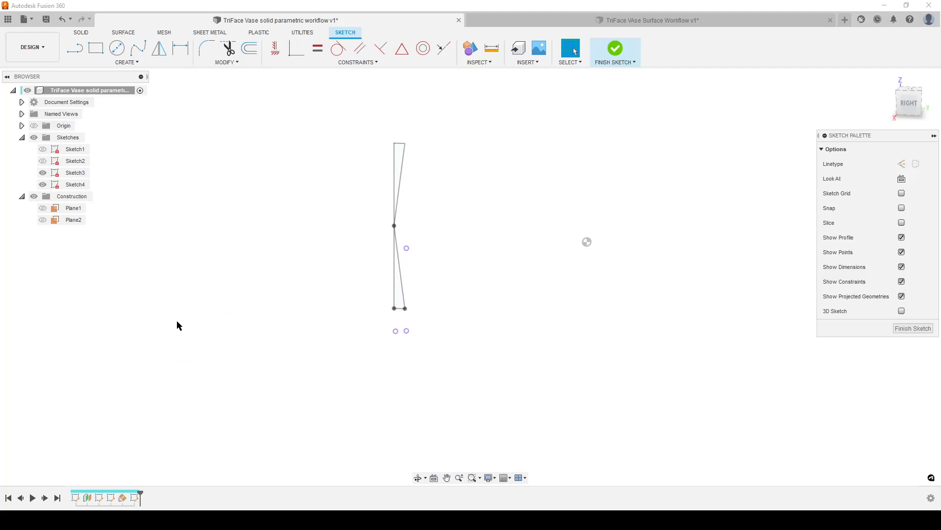
pyautogui.press('l')
pyautogui.click(396, 337)
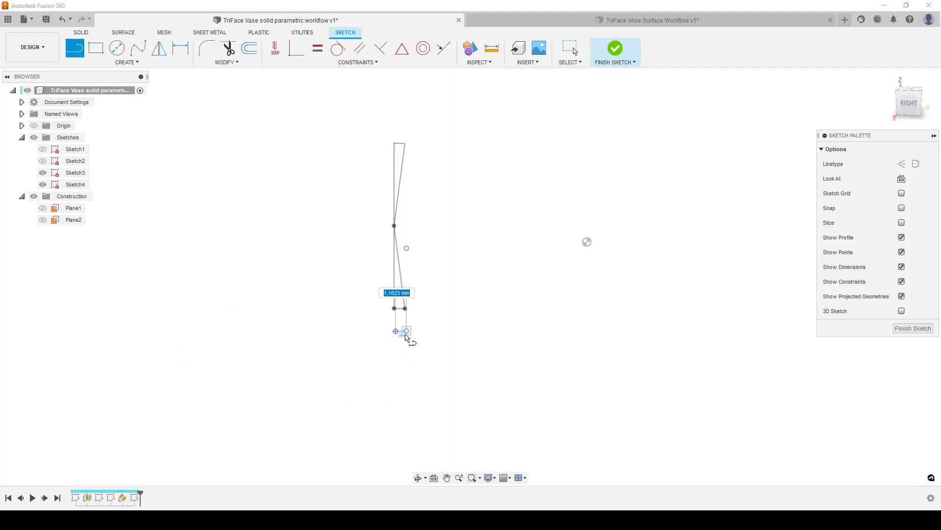
pyautogui.click(407, 331)
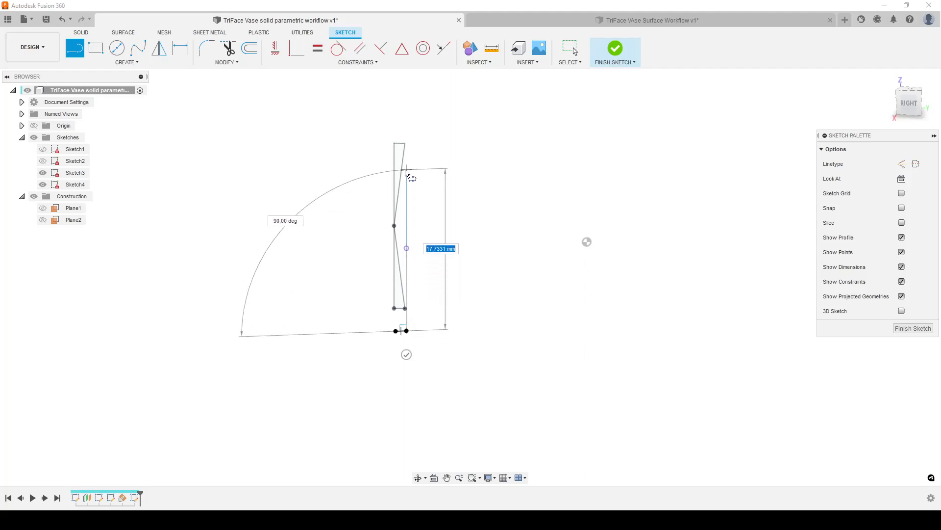
pyautogui.click(406, 170)
pyautogui.click(373, 171)
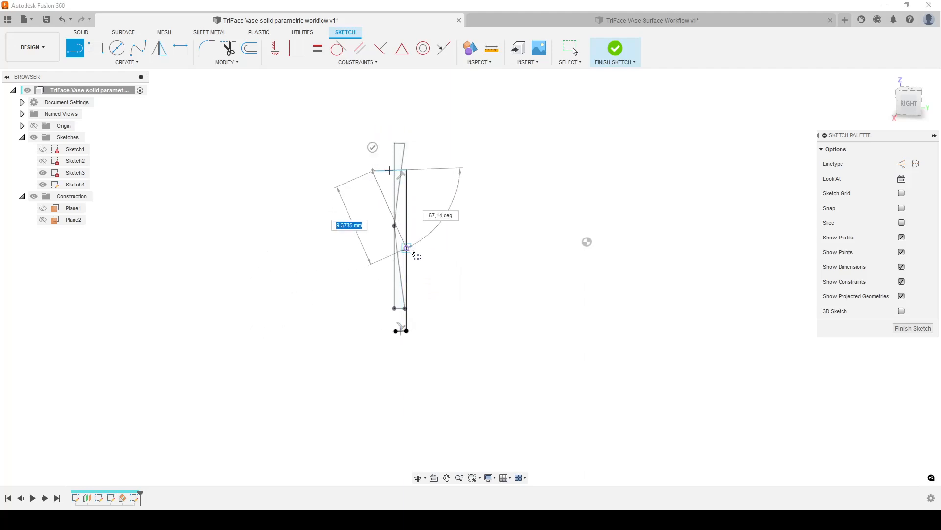
pyautogui.click(406, 248)
# Step: Draw lines from the outer base point to the projected midpoint and to the outer end of the top line
pyautogui.click(396, 331)
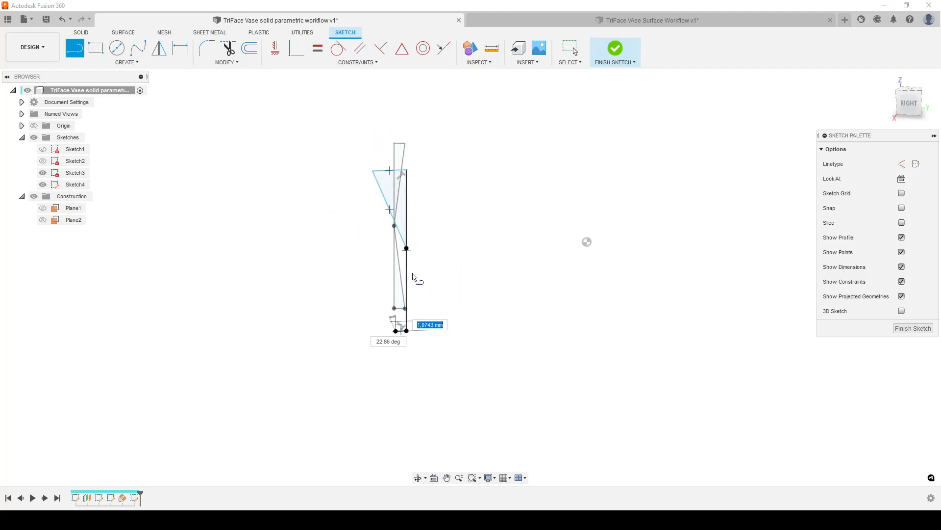
pyautogui.click(407, 248)
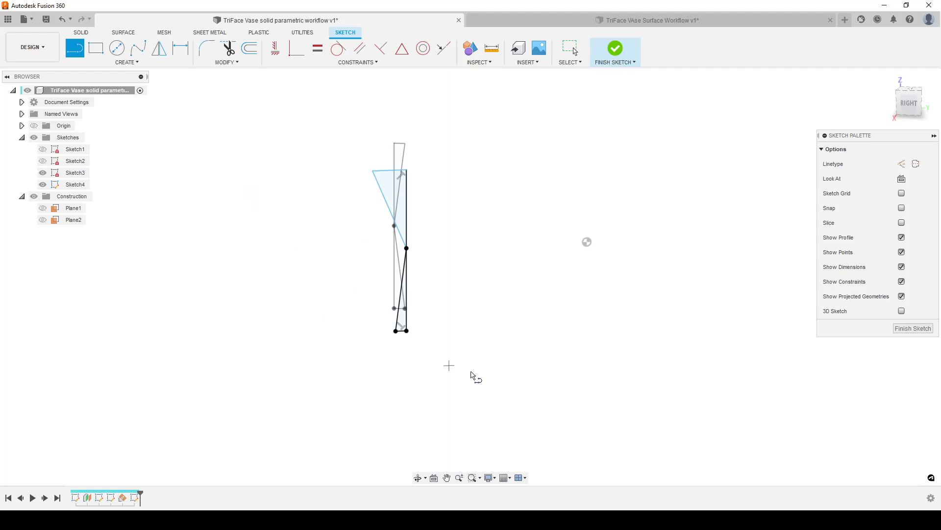
pyautogui.click(396, 331)
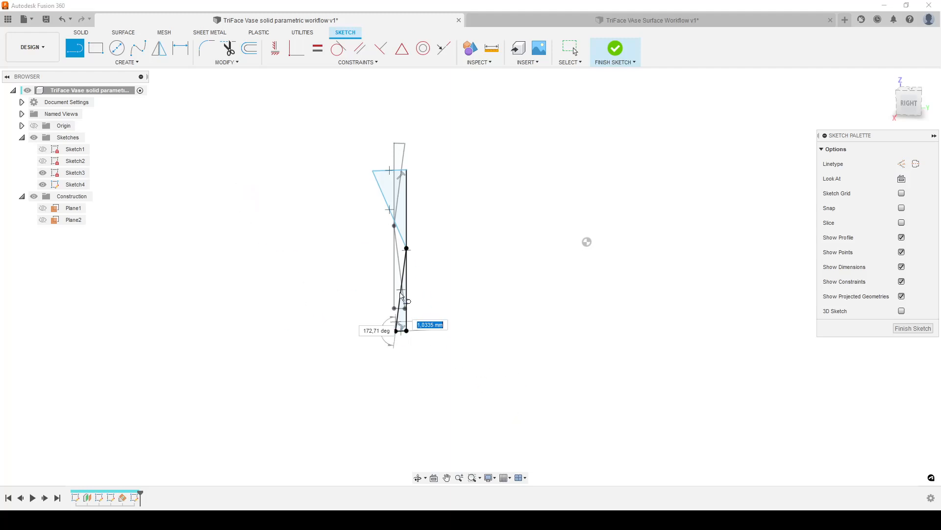
pyautogui.click(375, 174)
pyautogui.press('Escape')
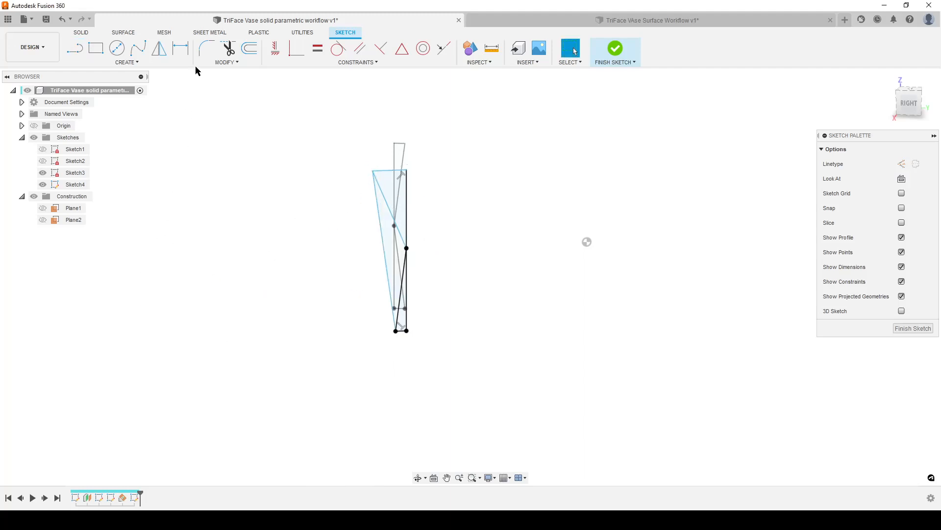
# Step: Constrain the profile's outer side line to vertical and make its two slanted lines equal in length
pyautogui.click(275, 50)
pyautogui.click(381, 219)
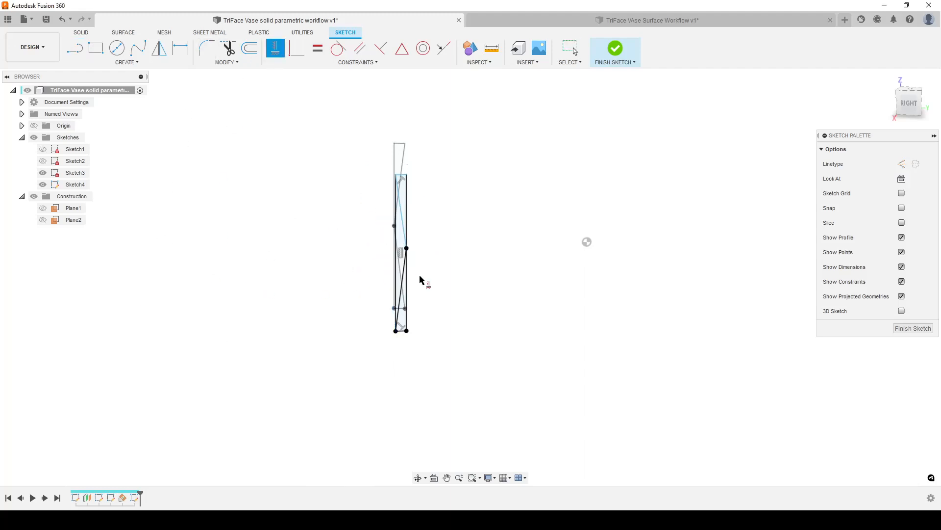
pyautogui.click(317, 48)
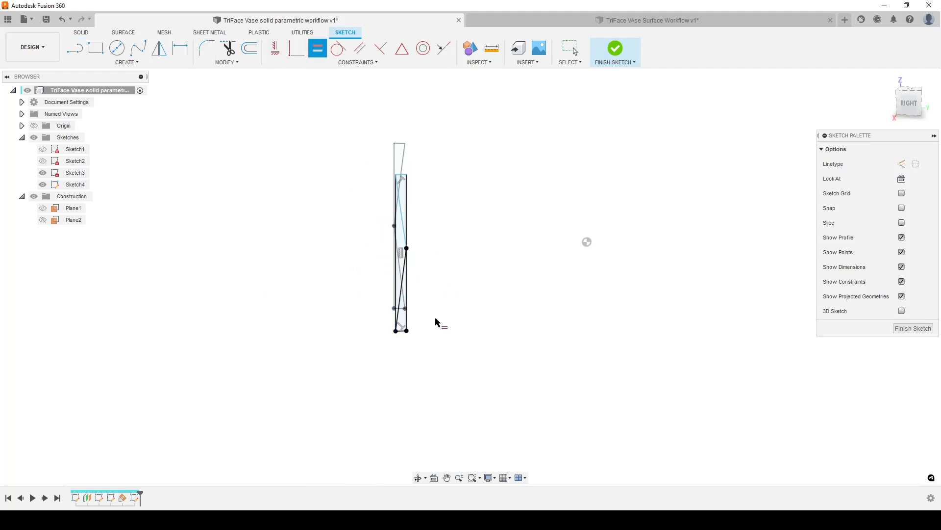
pyautogui.click(405, 267)
pyautogui.click(403, 224)
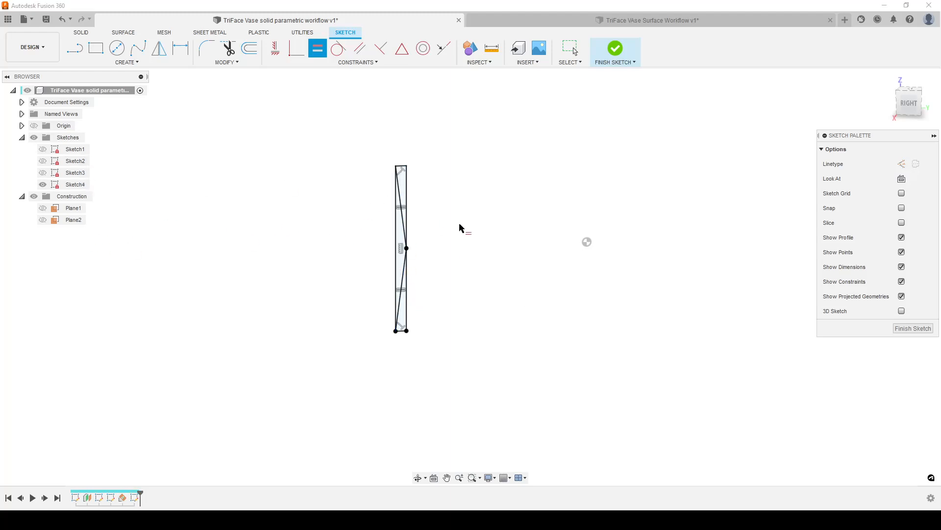
pyautogui.press('Escape')
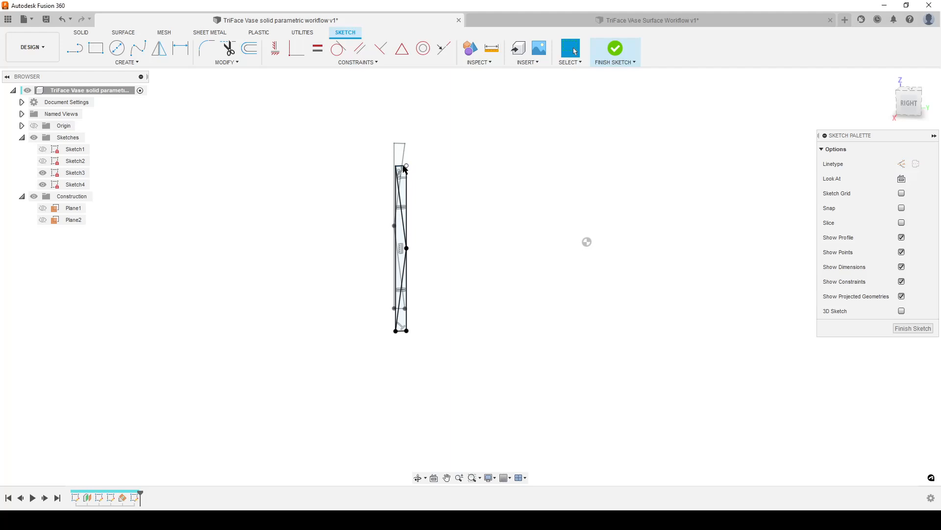
pyautogui.moveTo(406, 165)
pyautogui.mouseDown()
pyautogui.moveTo(395, 144)
pyautogui.moveTo(412, 167)
pyautogui.mouseUp()
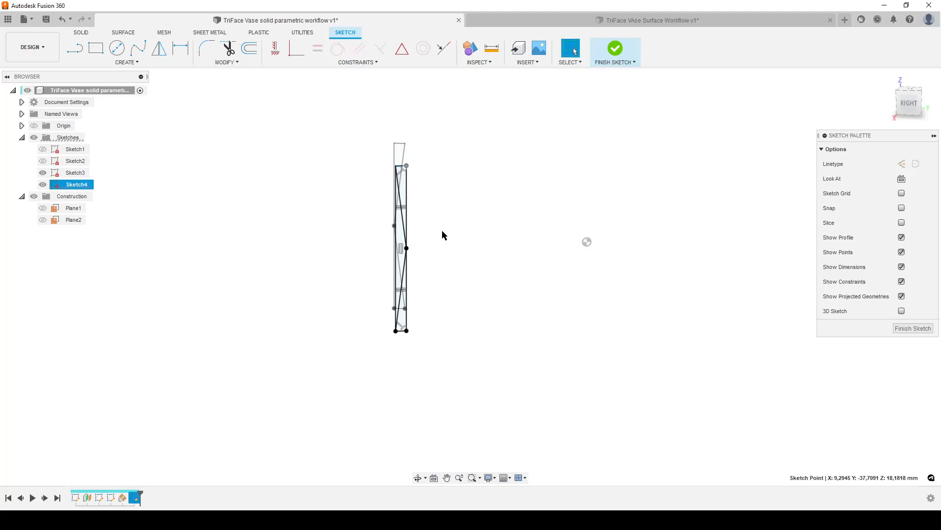
# Step: Convert the inner vertical line through the projected midpoint to construction geometry and finish the sketch
pyautogui.keyDown('shift'); pyautogui.moveTo(441, 235); pyautogui.dragTo(455, 264, button='middle'); pyautogui.keyUp('shift')
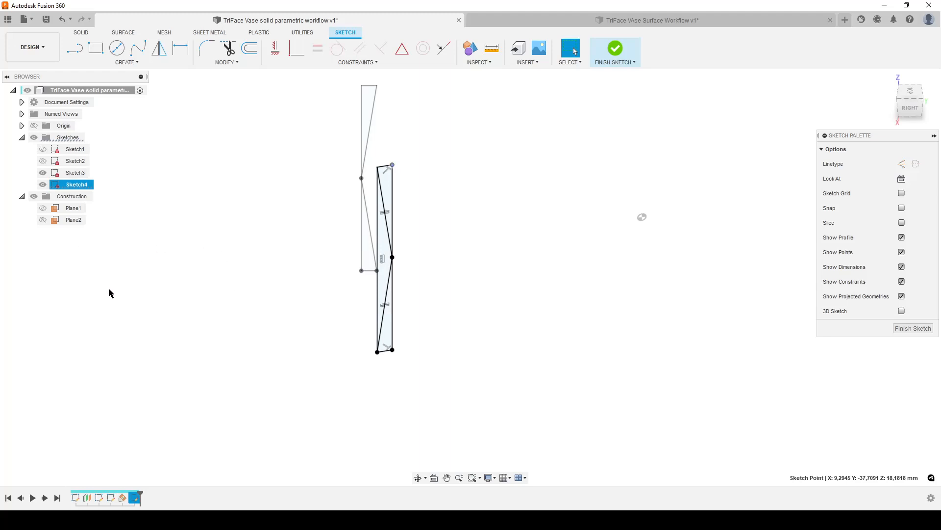
pyautogui.click(227, 267)
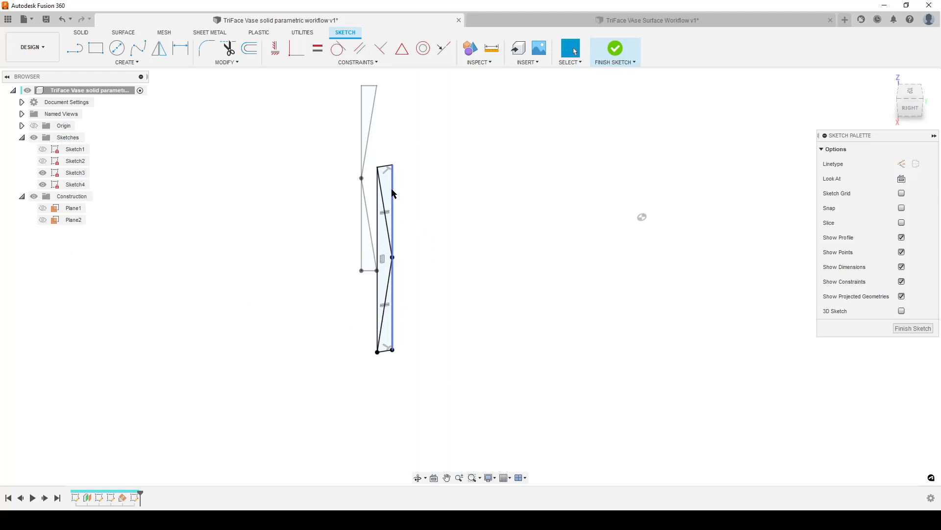
pyautogui.click(393, 206)
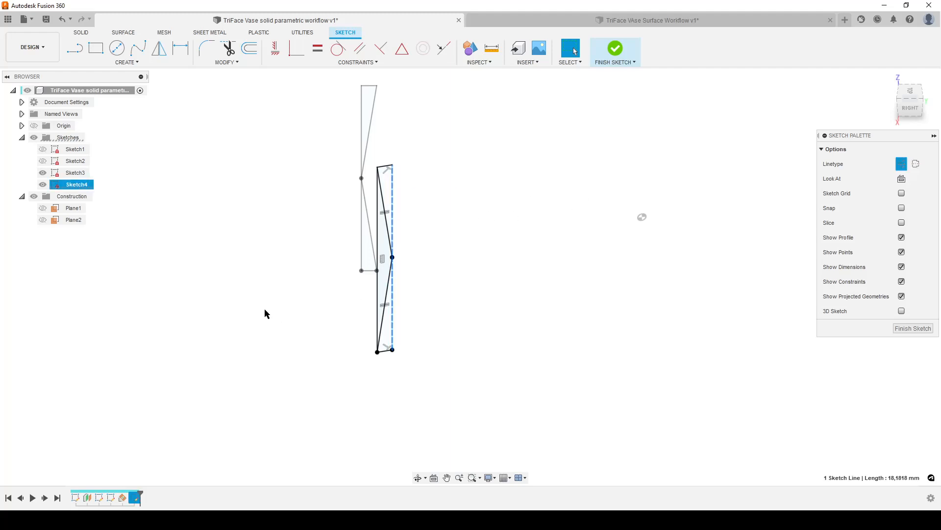
pyautogui.click(243, 321)
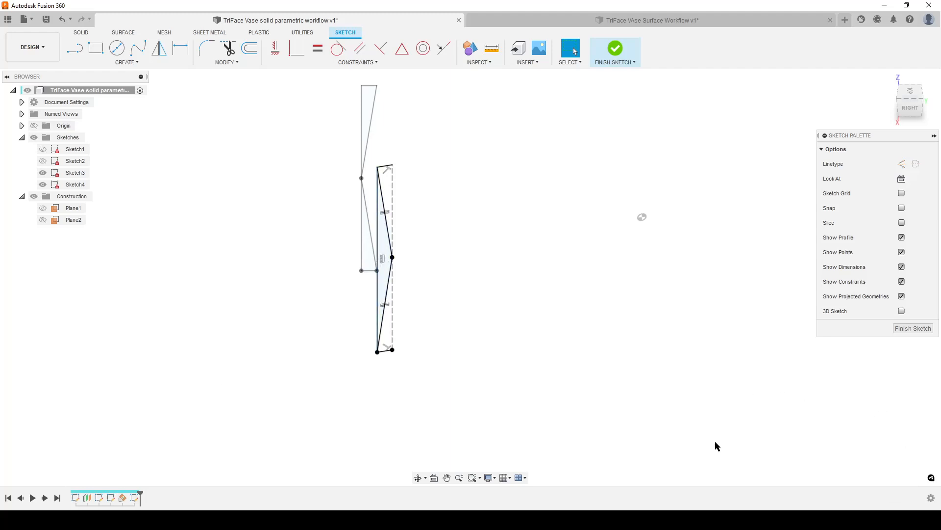
pyautogui.click(914, 328)
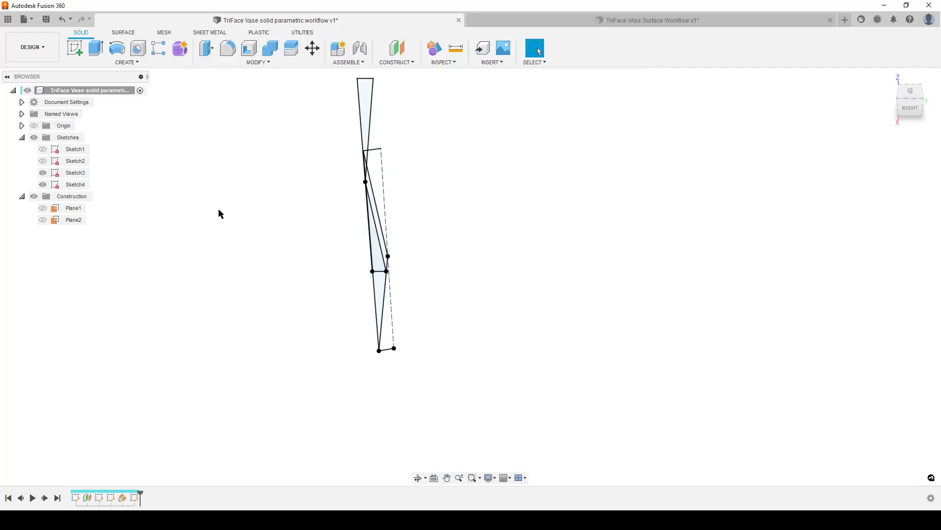
# Step: Show Sketch1 and Sketch2 again alongside the two side-profile sketches
pyautogui.moveTo(219, 211); pyautogui.dragTo(263, 236, button='middle')
pyautogui.click(42, 149)
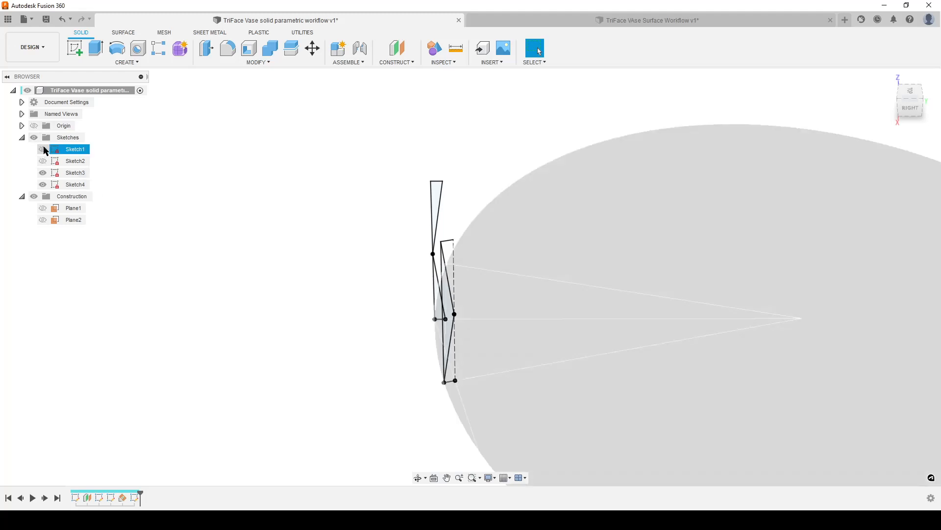
pyautogui.click(43, 161)
pyautogui.moveTo(137, 250)
pyautogui.keyDown('shift'); pyautogui.mouseDown(button='middle')
pyautogui.moveTo(187, 284)
pyautogui.moveTo(238, 279)
pyautogui.moveTo(233, 271)
pyautogui.moveTo(275, 294)
pyautogui.moveTo(378, 271)
pyautogui.moveTo(332, 301)
pyautogui.mouseUp(button='middle'); pyautogui.keyUp('shift')
pyautogui.scroll(2, 332, 301)
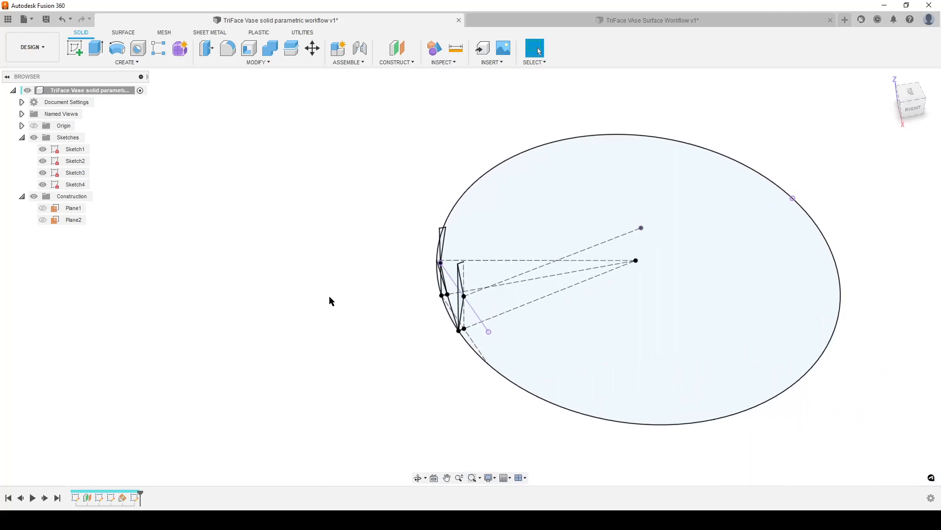
# Step: Extrude the base circle's main area and small edge segment from Sketch1 by Layer_Height*Layer_count as a new body
pyautogui.press('e')
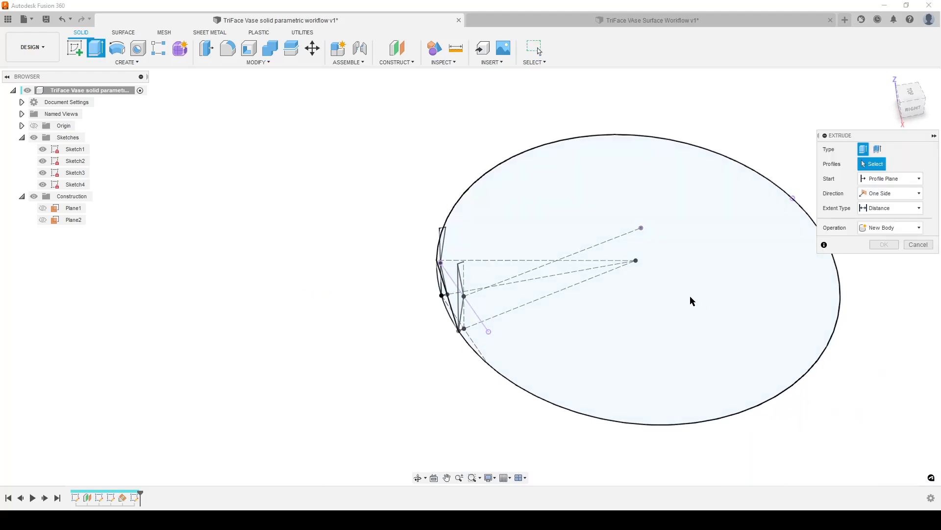
pyautogui.click(692, 301)
pyautogui.scroll(2, 452, 382)
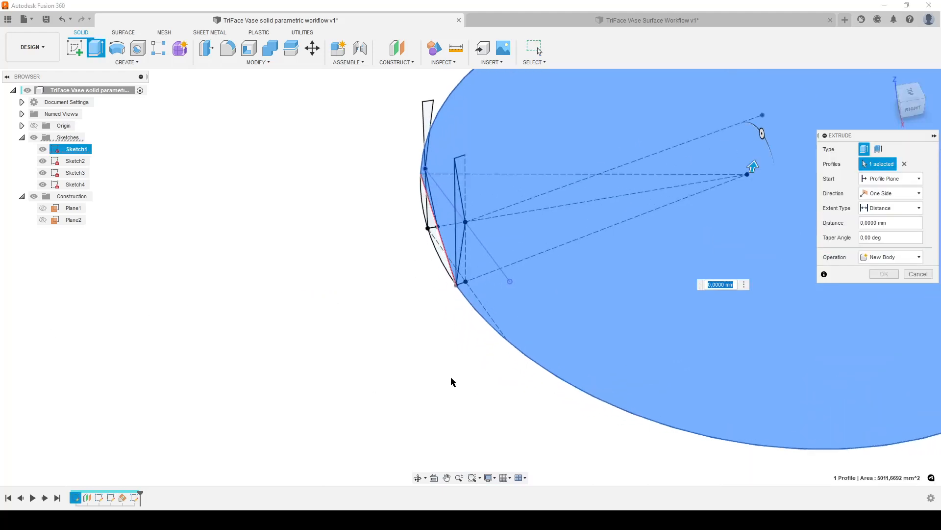
pyautogui.click(432, 248)
pyautogui.scroll(-2, 375, 296)
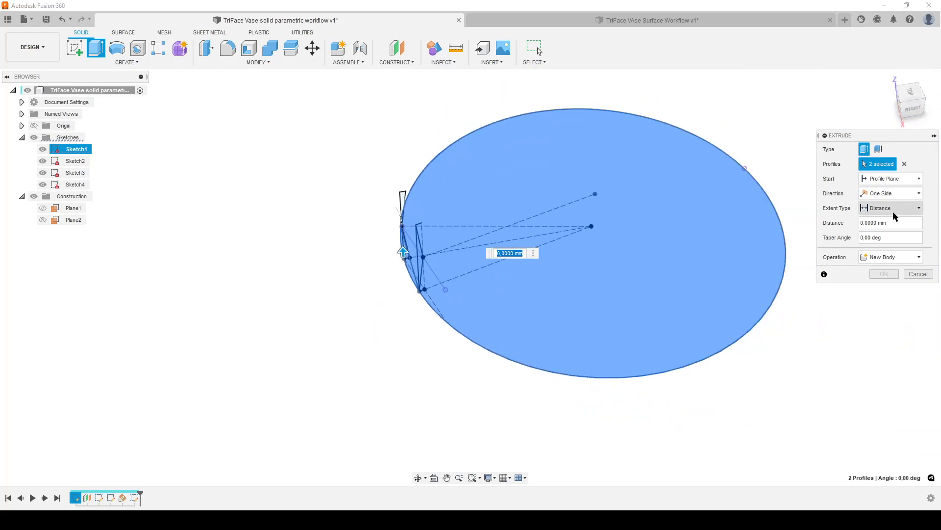
pyautogui.moveTo(891, 225); pyautogui.dragTo(823, 229)
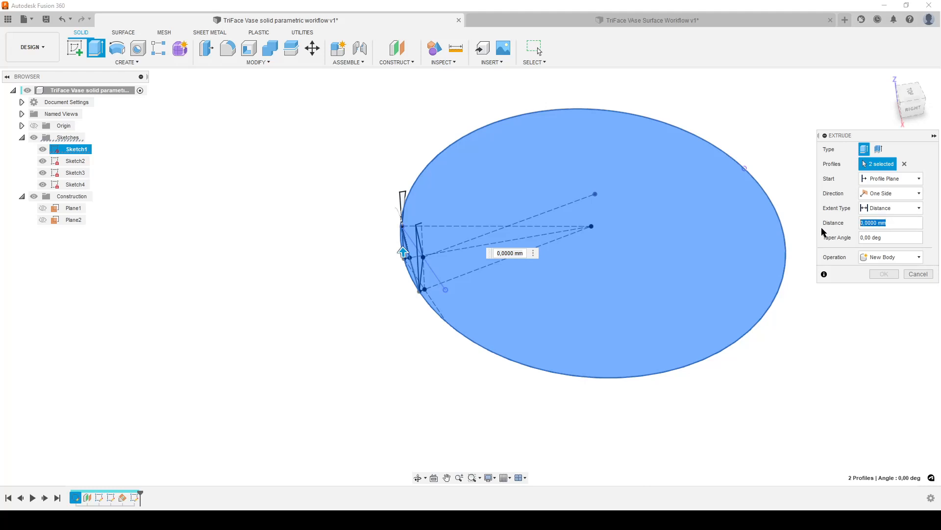
pyautogui.write('la')
pyautogui.press('Return')
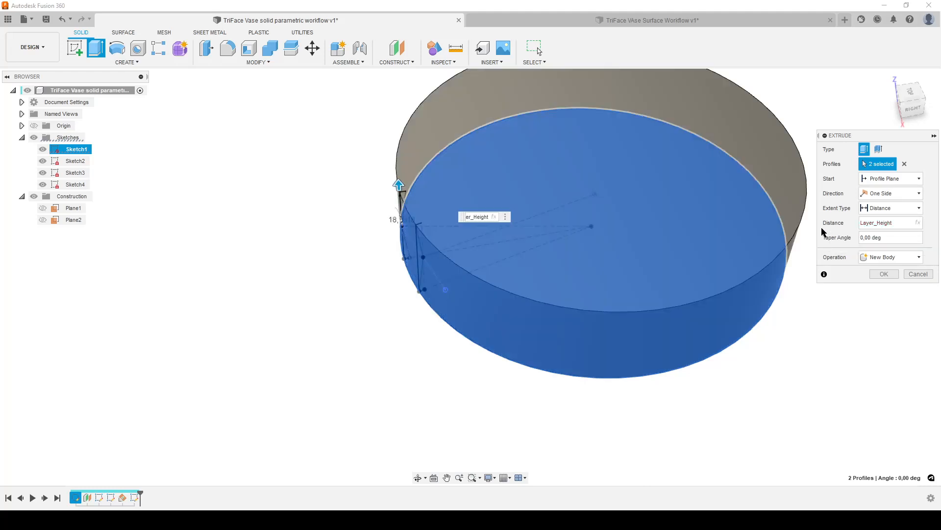
pyautogui.write('*la')
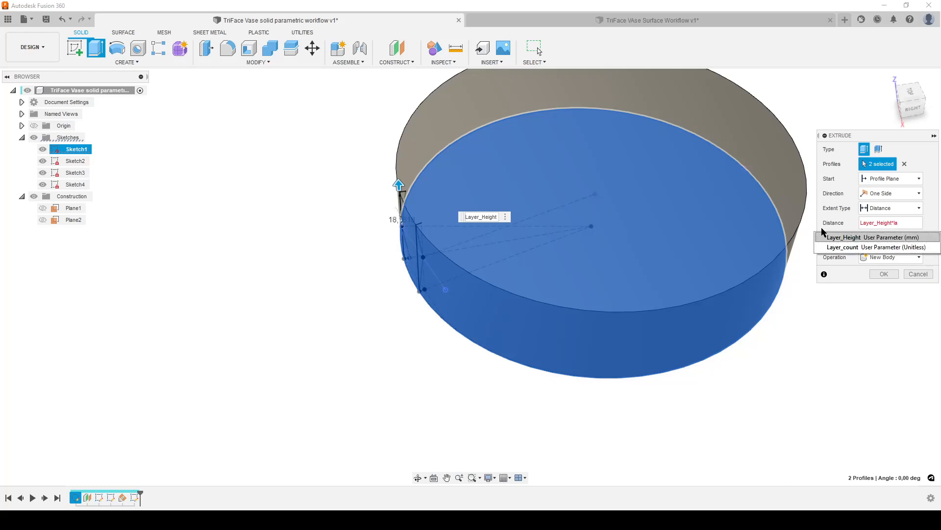
pyautogui.press('Down')
pyautogui.press('Return')
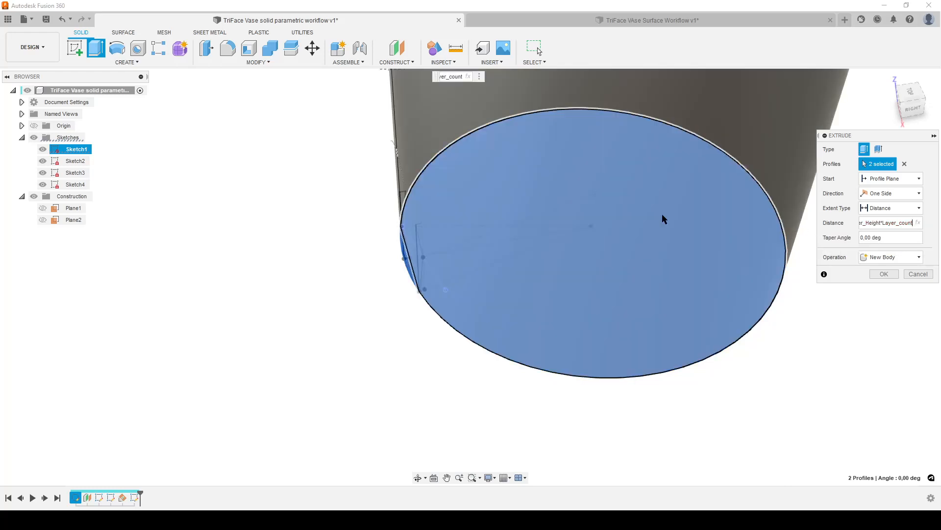
pyautogui.scroll(-5, 536, 263)
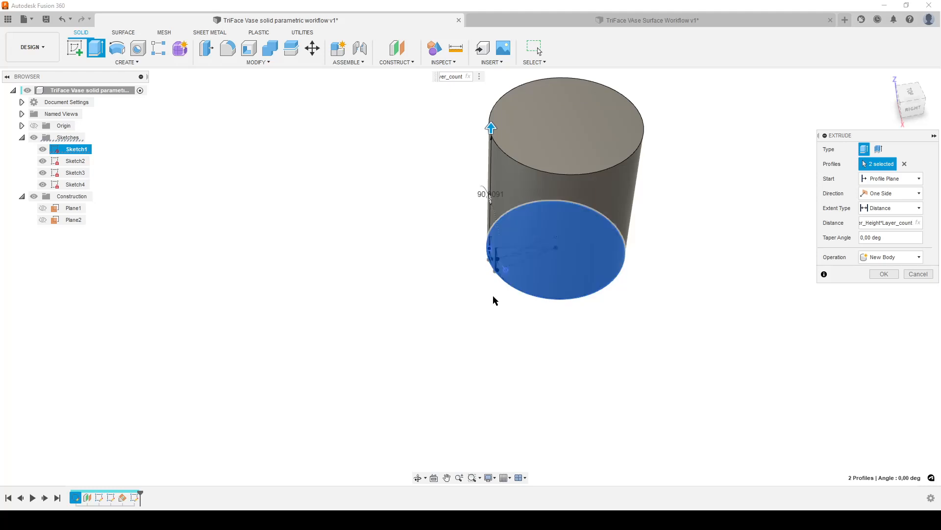
pyautogui.click(884, 274)
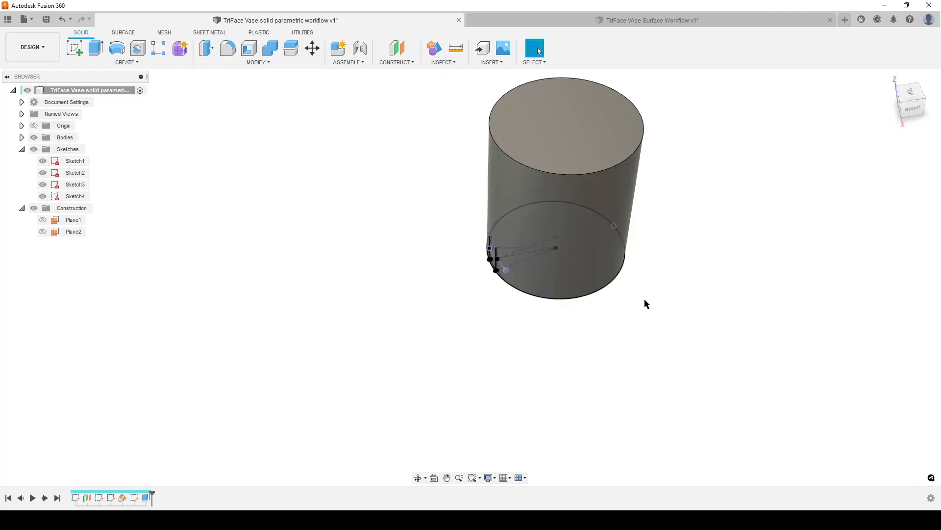
# Step: Cut the cylinder with Sketch3's two triangular profiles, extruding them symmetrically over a whole length of Vase_OD
pyautogui.scroll(5, 394, 322)
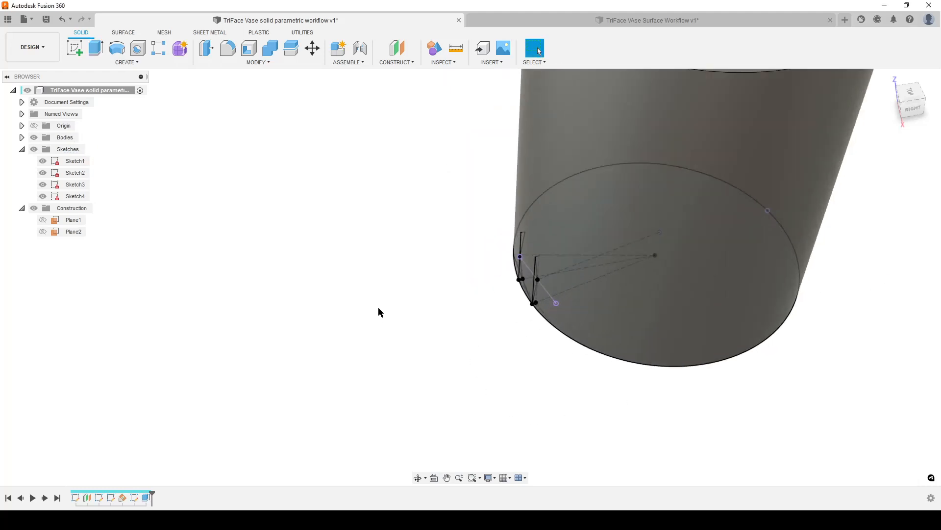
pyautogui.press('e')
pyautogui.scroll(4, 508, 319)
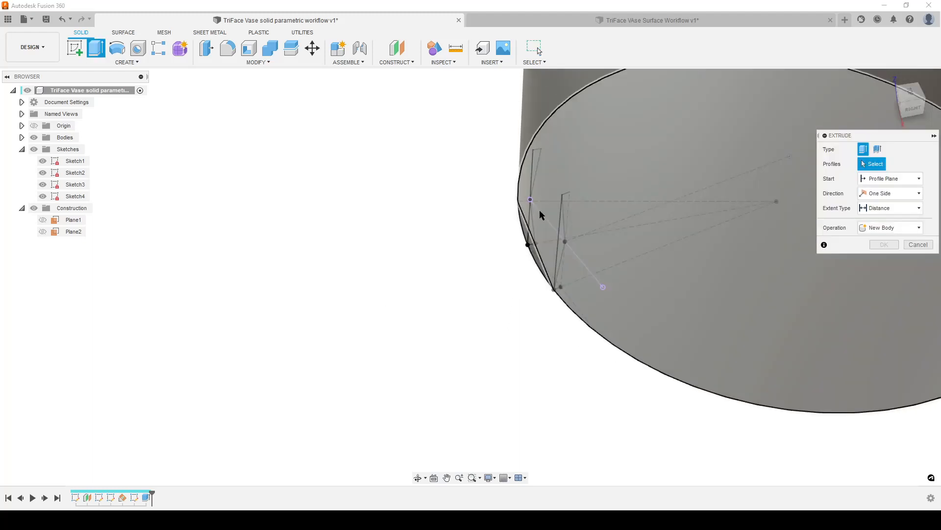
pyautogui.click(538, 158)
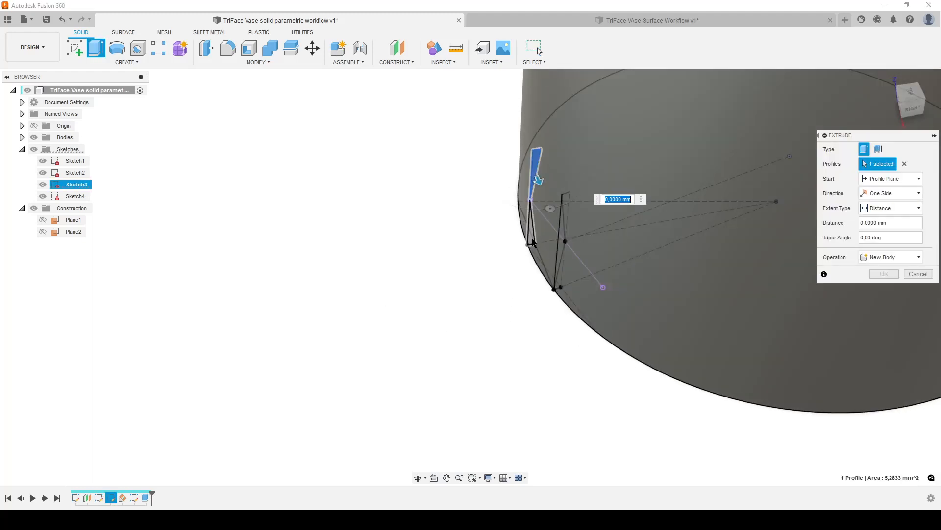
pyautogui.click(534, 241)
pyautogui.scroll(-2, 520, 268)
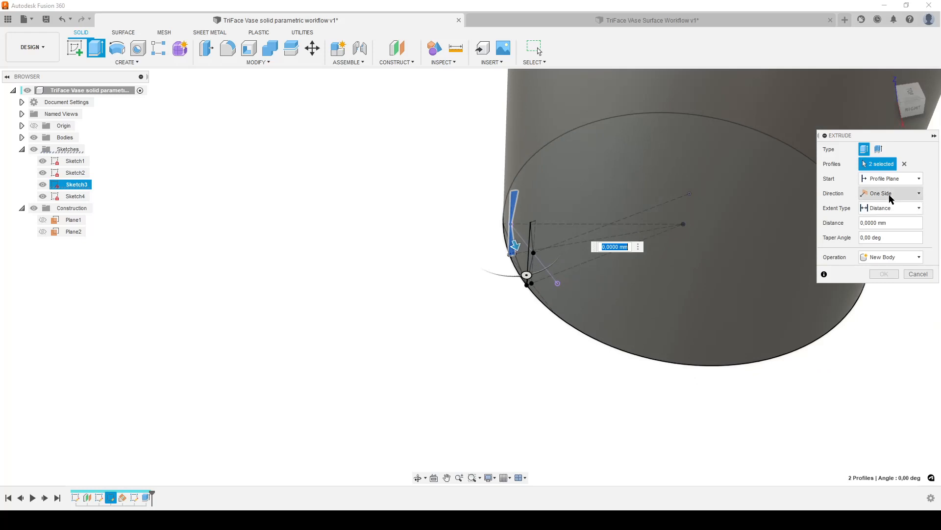
pyautogui.click(892, 198)
pyautogui.click(883, 228)
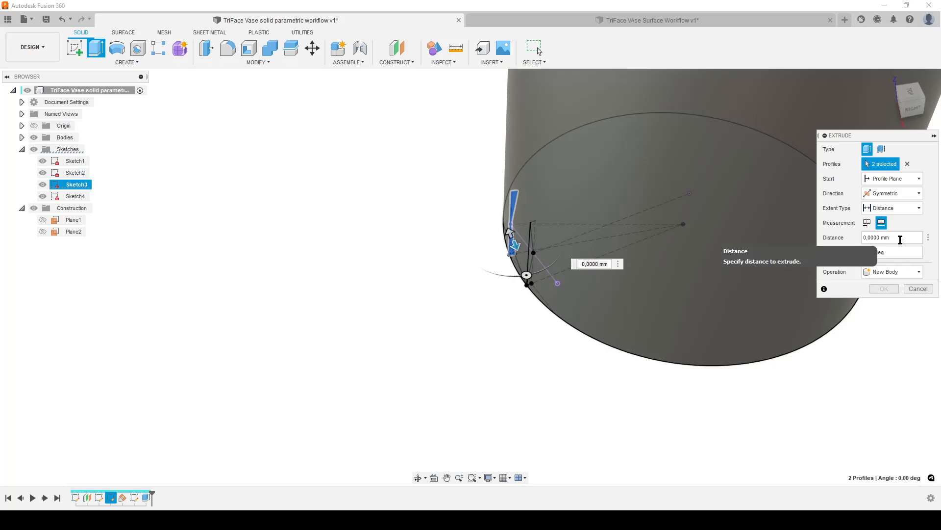
pyautogui.click(898, 238)
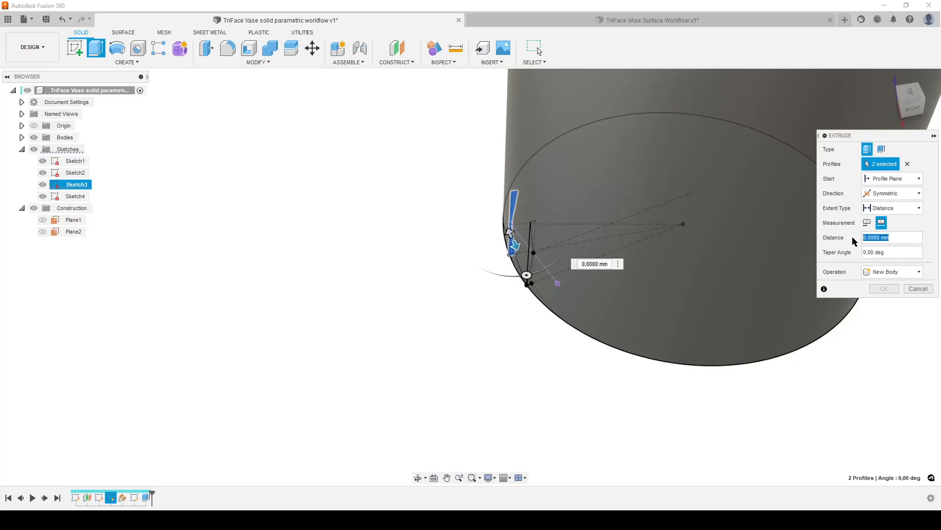
pyautogui.write('Vase_OD')
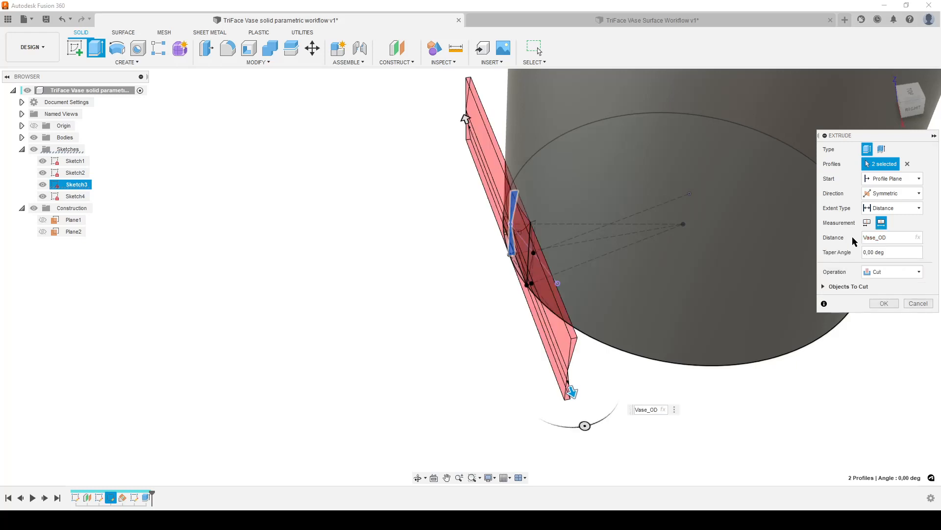
pyautogui.press('Return')
# Step: Cut the cylinder with Sketch4's triangular profile, extruded symmetrically over a whole length of Vase_OD
pyautogui.moveTo(595, 289)
pyautogui.keyDown('shift'); pyautogui.mouseDown(button='middle')
pyautogui.moveTo(525, 337)
pyautogui.moveTo(580, 320)
pyautogui.moveTo(533, 322)
pyautogui.moveTo(534, 331)
pyautogui.moveTo(532, 278)
pyautogui.moveTo(507, 208)
pyautogui.mouseUp(button='middle'); pyautogui.keyUp('shift')
pyautogui.press('e')
pyautogui.click(505, 206)
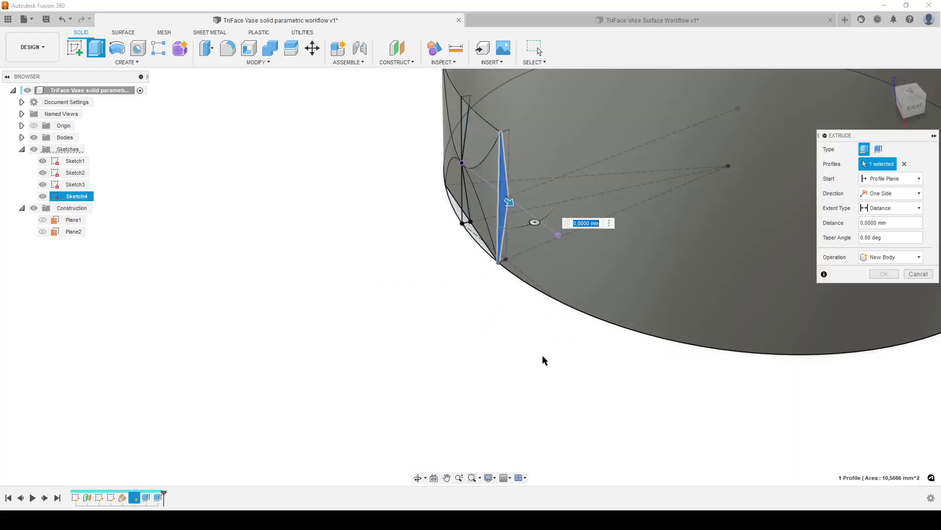
pyautogui.click(903, 194)
pyautogui.click(897, 228)
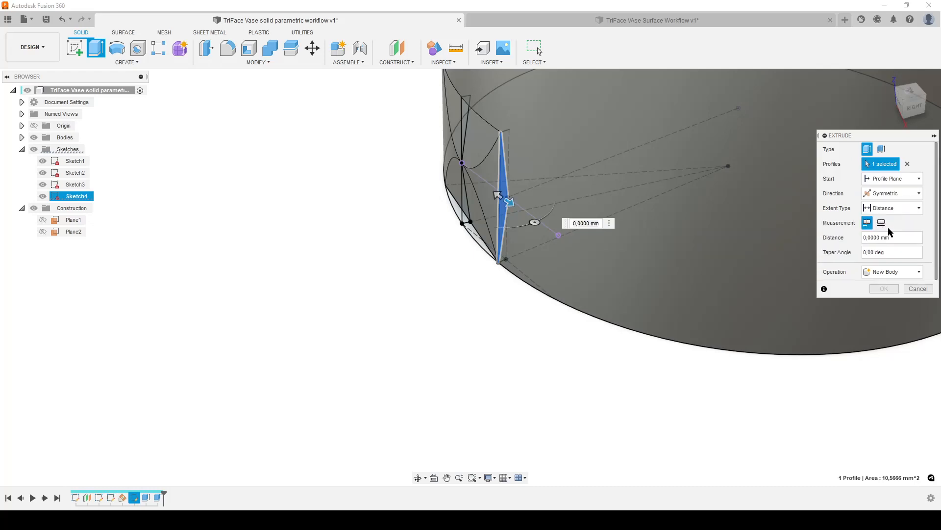
pyautogui.click(895, 239)
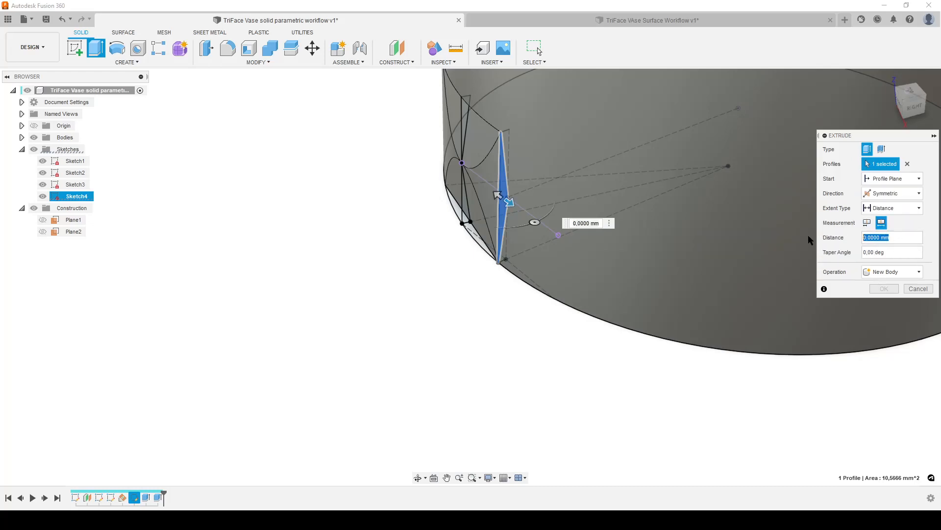
pyautogui.write('od')
pyautogui.click(844, 252)
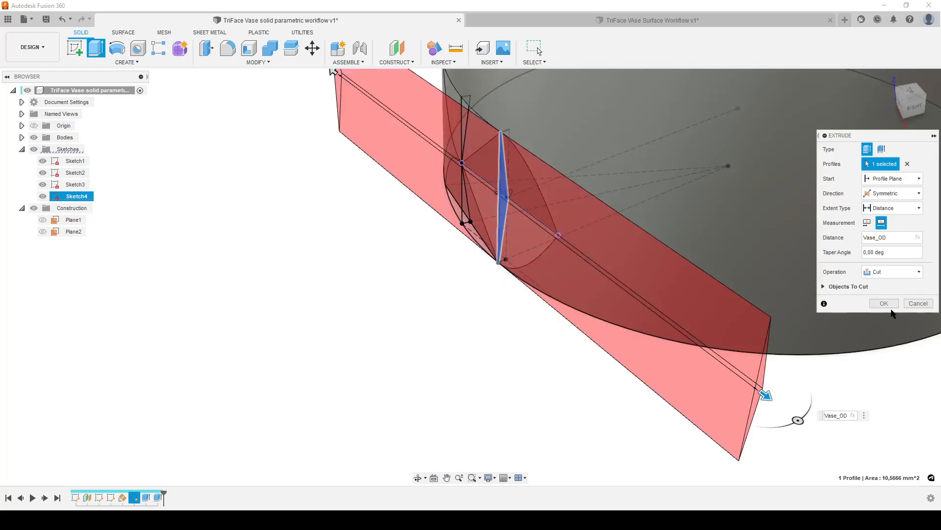
pyautogui.click(884, 303)
# Step: Set up a circular pattern of features with the two facet cuts as objects and the cylinder's side face as axis
pyautogui.keyDown('shift'); pyautogui.moveTo(381, 288); pyautogui.dragTo(637, 330, button='middle'); pyautogui.keyUp('shift')
pyautogui.scroll(-3, 570, 362)
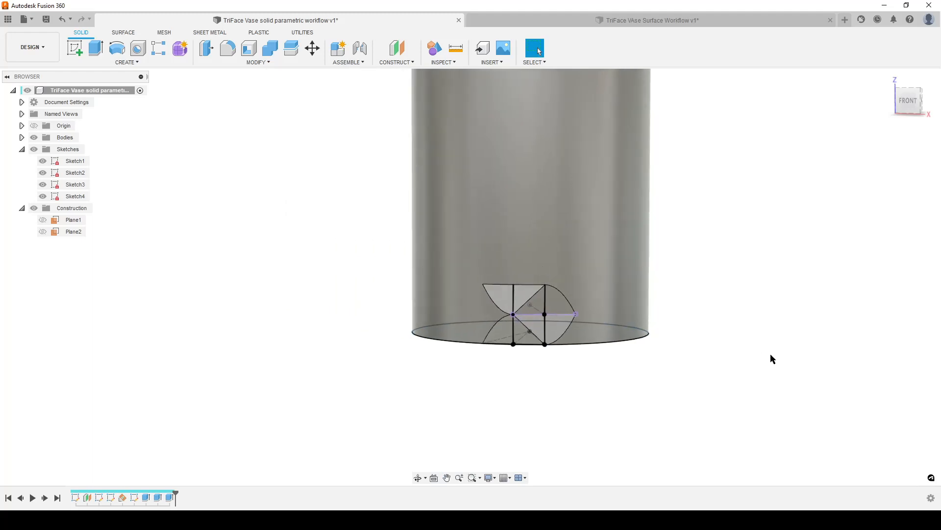
pyautogui.write('scir')
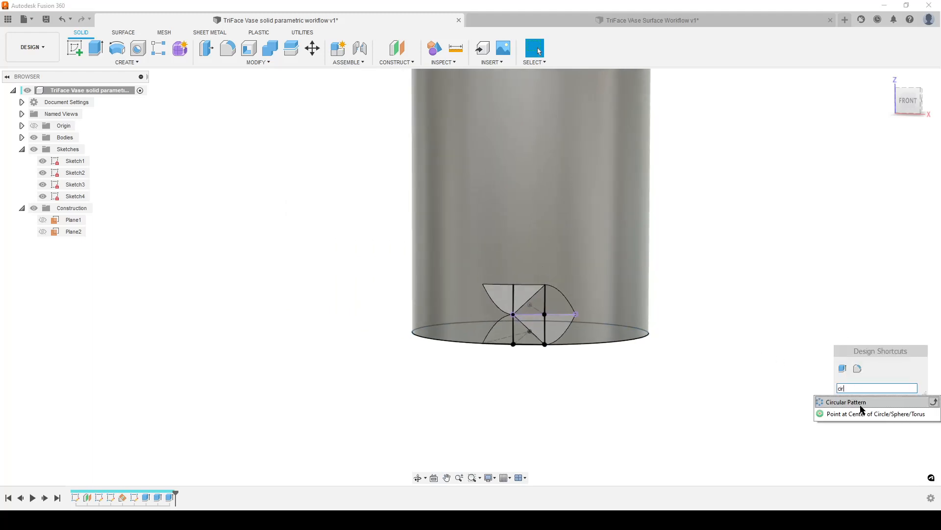
pyautogui.press('Return')
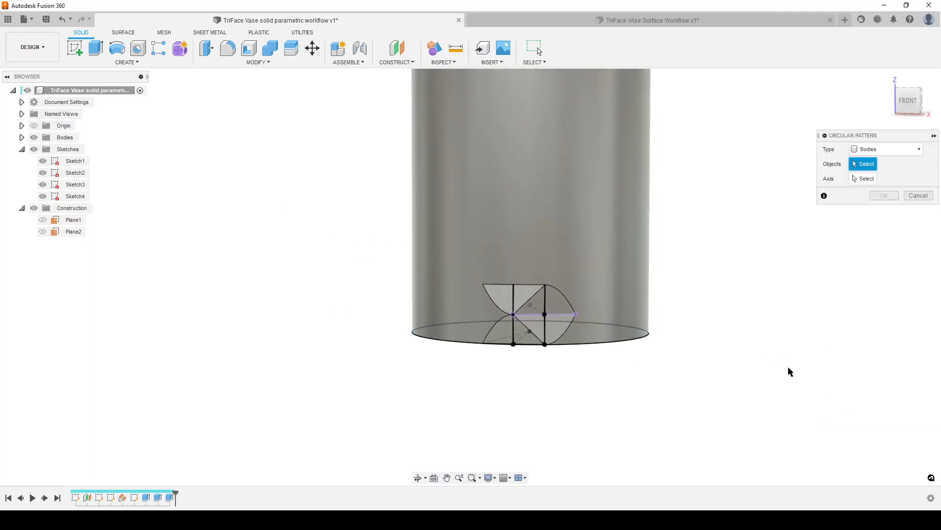
pyautogui.click(900, 150)
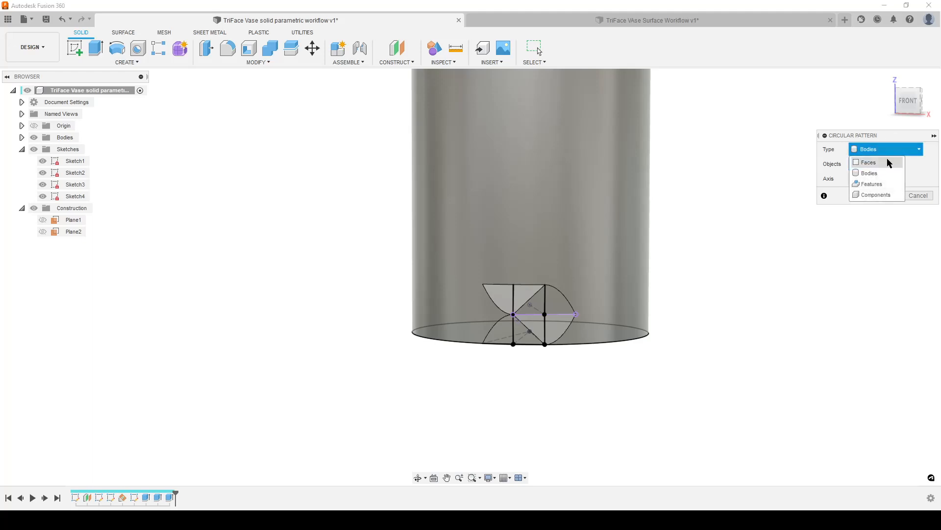
pyautogui.click(878, 188)
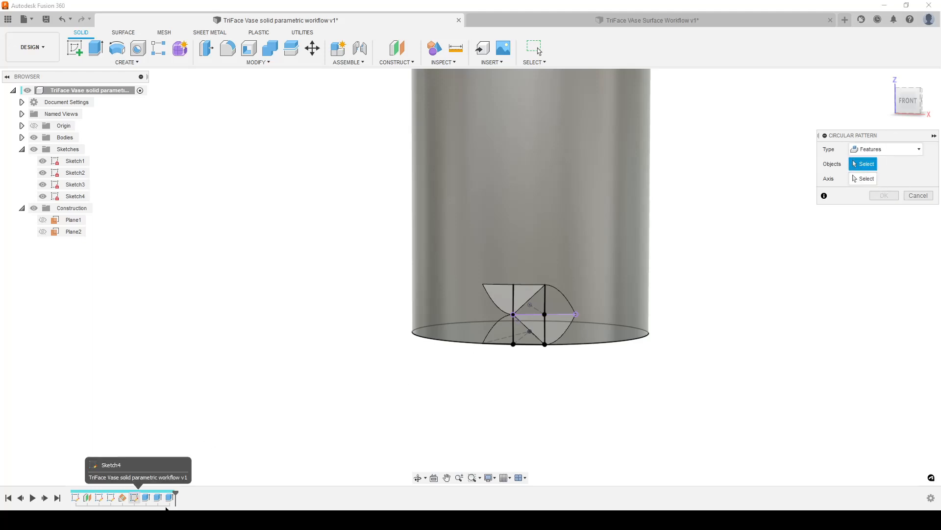
pyautogui.click(158, 498)
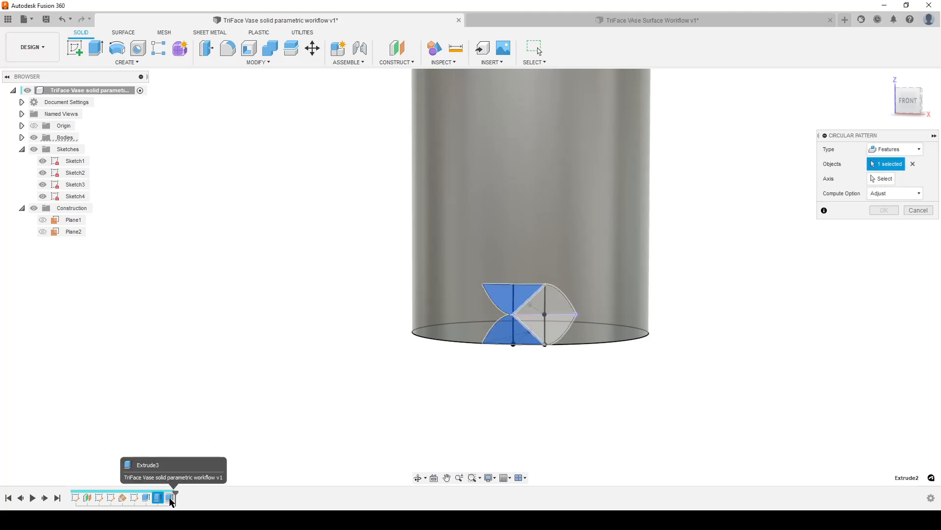
pyautogui.click(170, 498)
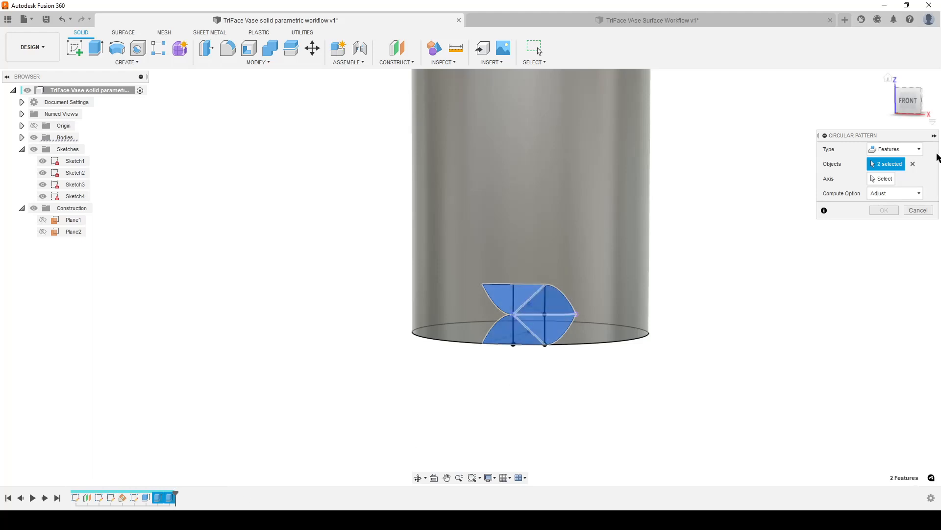
pyautogui.click(886, 179)
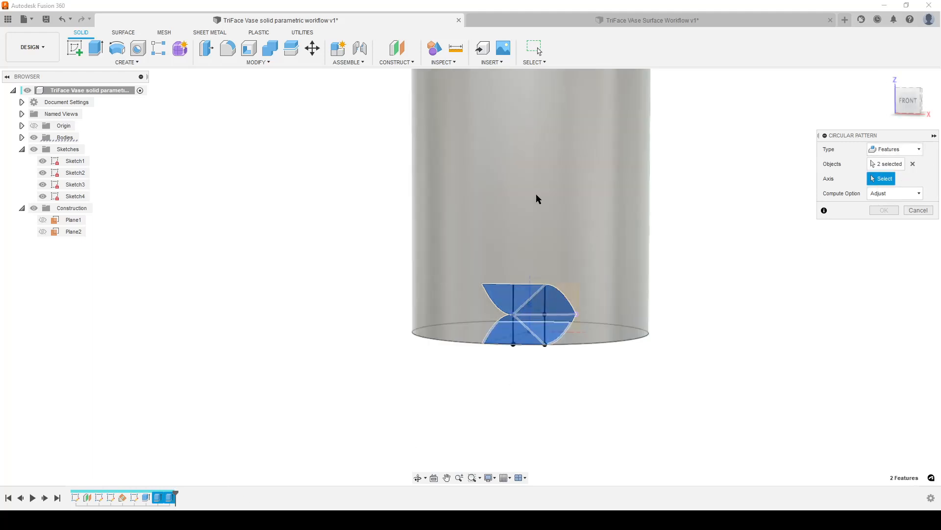
pyautogui.click(538, 199)
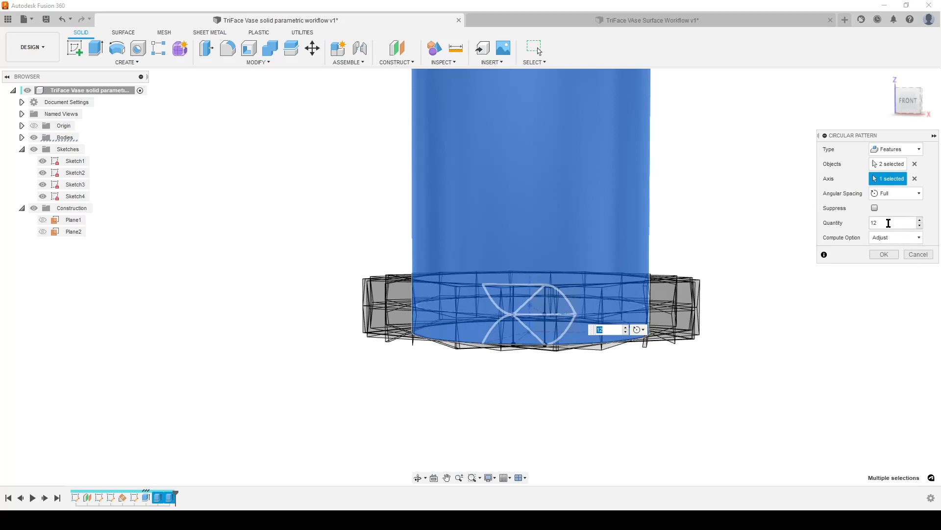
# Step: Set the circular pattern's quantity to Face_count over the full circle and create the pattern
pyautogui.moveTo(885, 224); pyautogui.dragTo(859, 222)
pyautogui.write('fa')
pyautogui.press('Return')
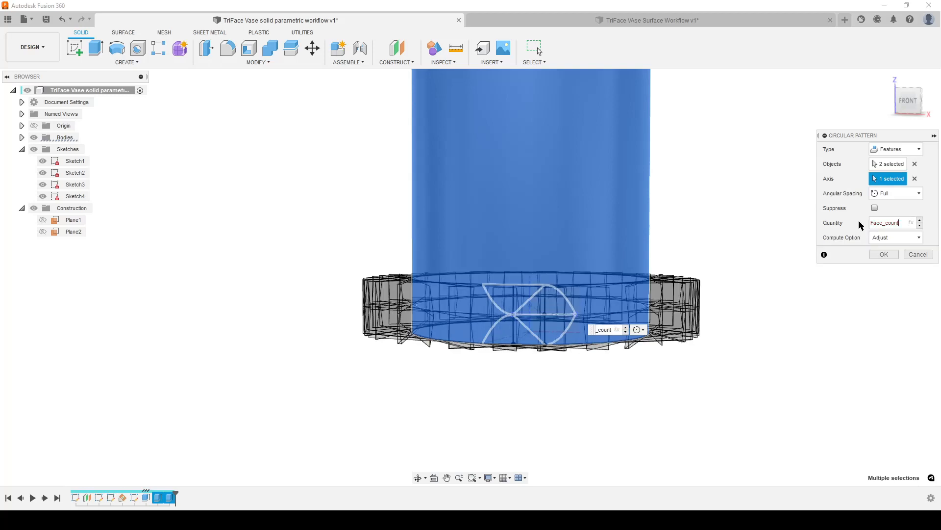
pyautogui.keyDown('shift'); pyautogui.moveTo(658, 287); pyautogui.dragTo(709, 328, button='middle'); pyautogui.keyUp('shift')
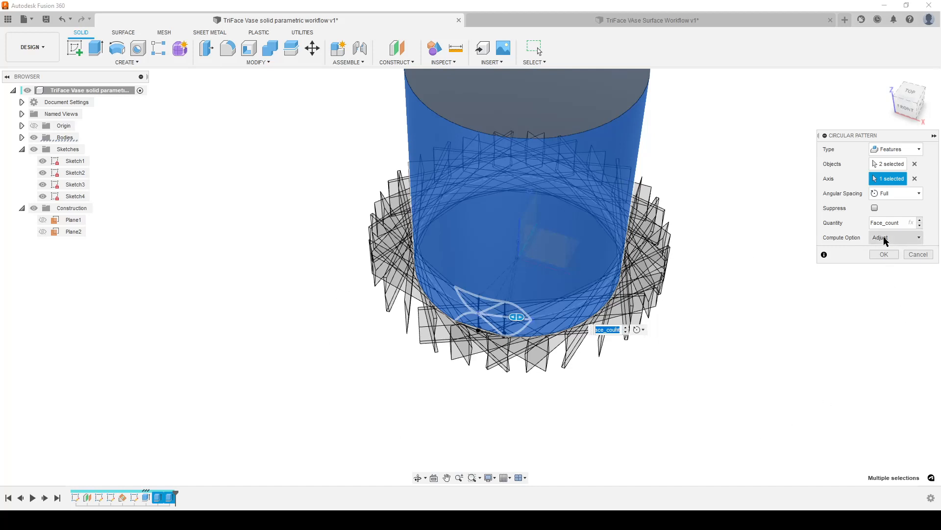
pyautogui.click(886, 255)
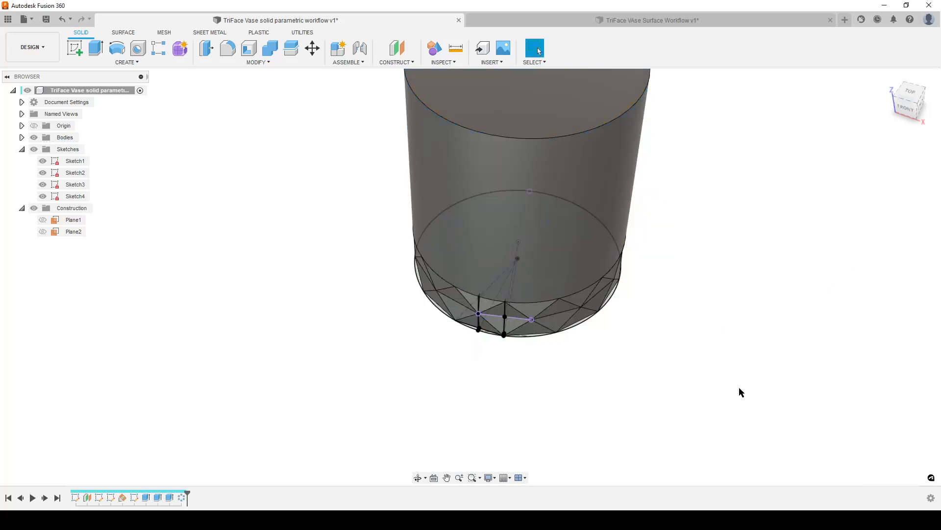
# Step: Set up a rectangular pattern of features with the circular pattern and both facet cuts as objects
pyautogui.keyDown('shift'); pyautogui.moveTo(700, 416); pyautogui.dragTo(727, 373, button='middle'); pyautogui.keyUp('shift')
pyautogui.scroll(3, 685, 384)
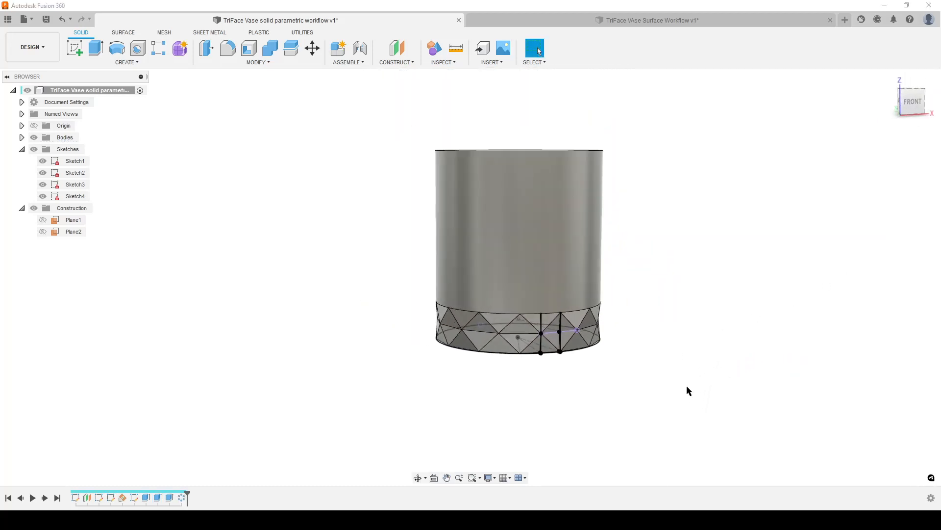
pyautogui.write('s')
pyautogui.write('rect')
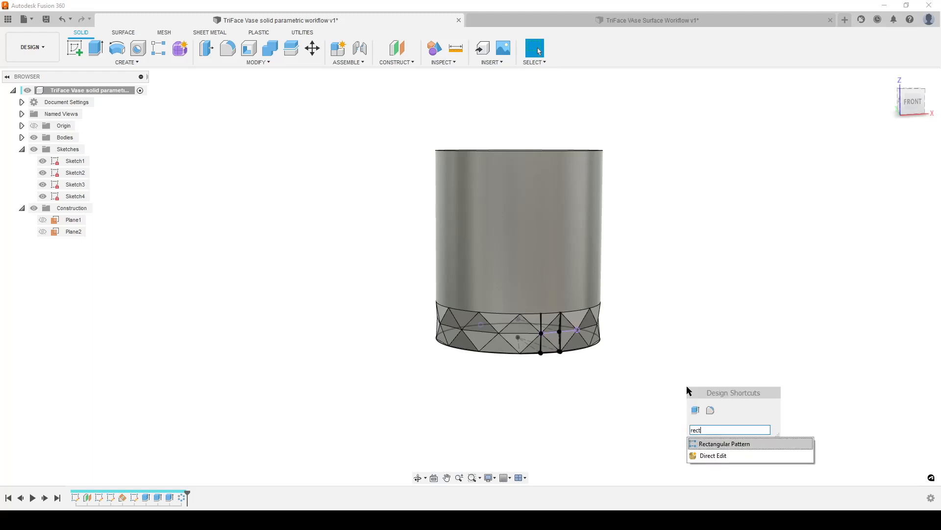
pyautogui.click(731, 444)
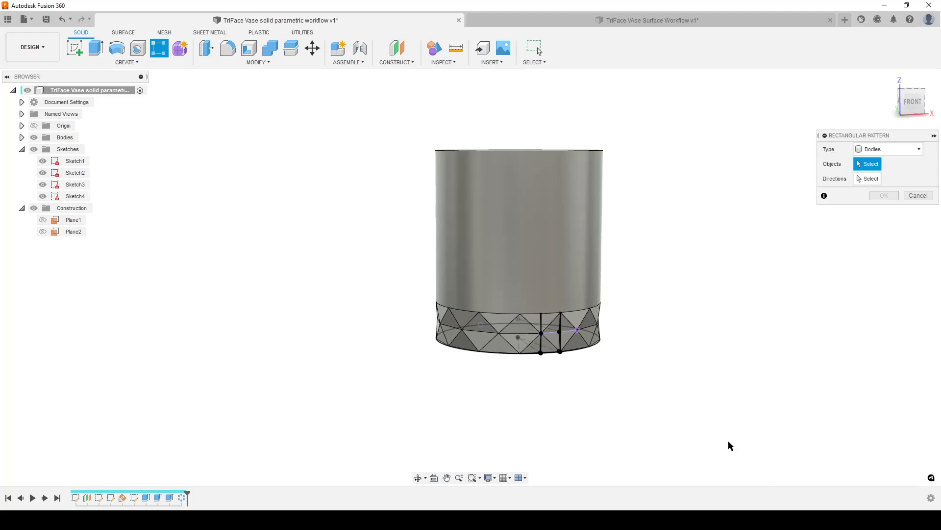
pyautogui.click(874, 151)
pyautogui.click(882, 183)
pyautogui.click(182, 497)
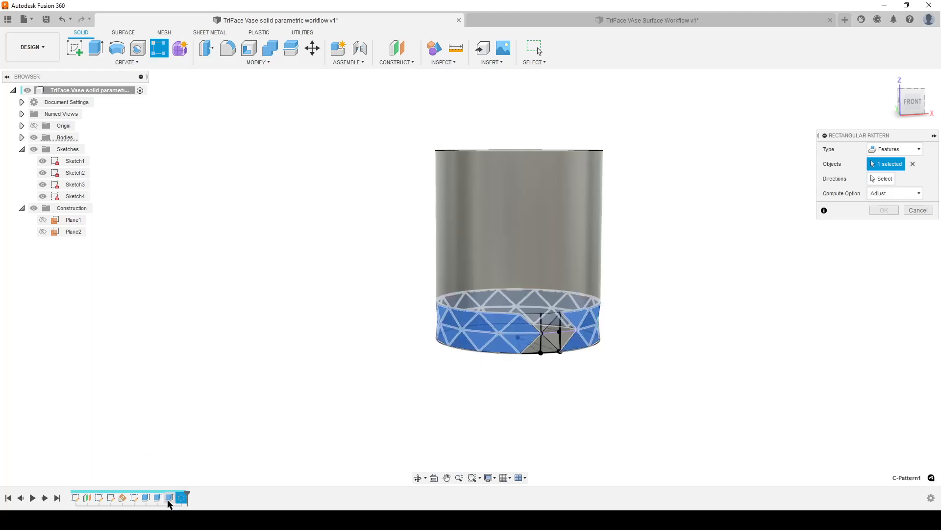
pyautogui.click(168, 498)
pyautogui.click(157, 499)
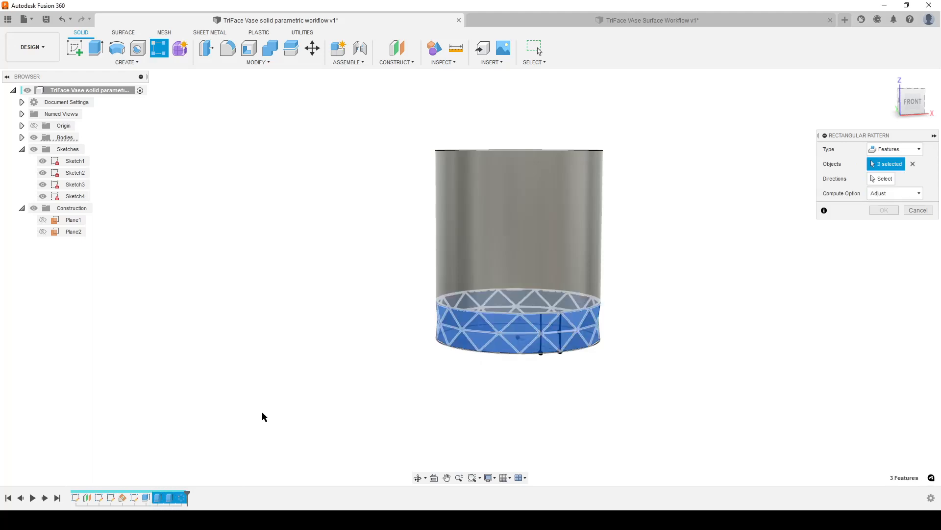
# Step: Direct the rectangular pattern along the vertical Z axis with a spacing distance of Layer_Height
pyautogui.click(881, 179)
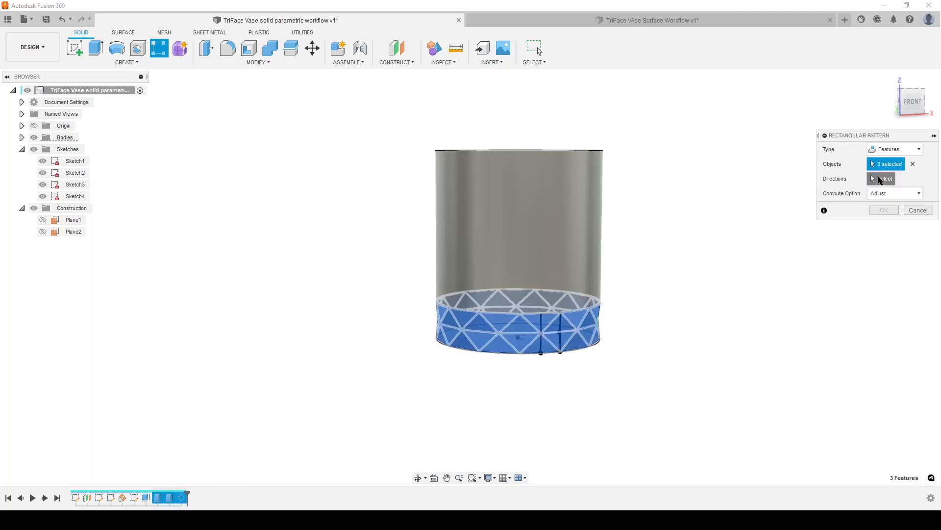
pyautogui.click(518, 294)
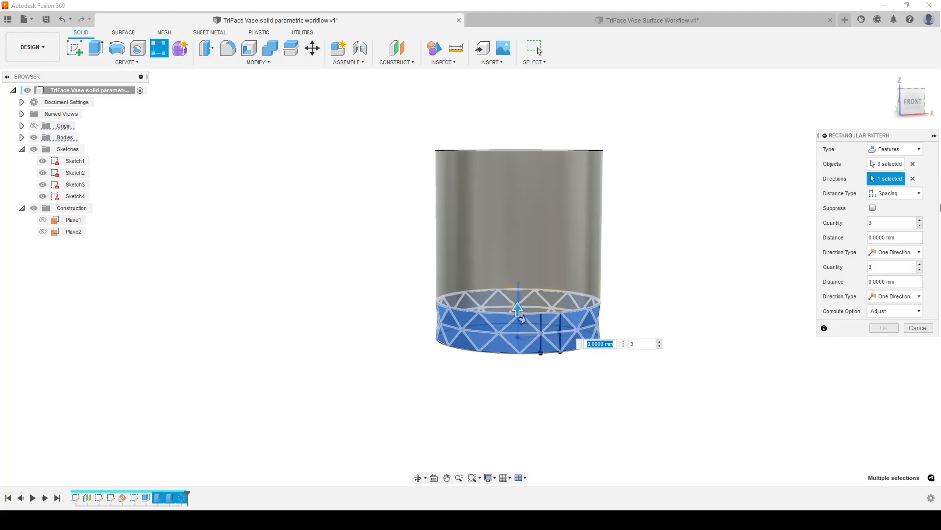
pyautogui.click(902, 238)
pyautogui.press('BackSpace')
pyautogui.write('Layer_Height')
pyautogui.press('Return')
# Step: Set the vertical pattern's quantity to Layer_count and create the rectangular pattern
pyautogui.click(890, 222)
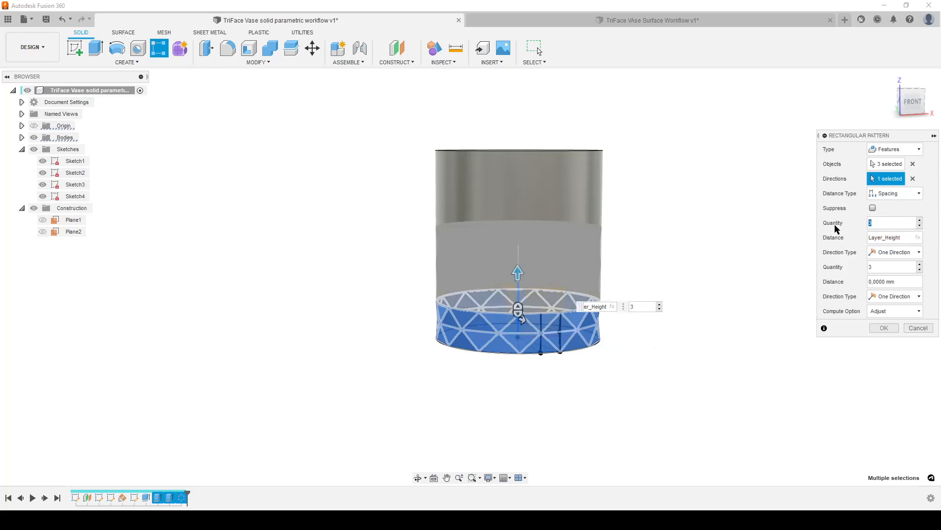
pyautogui.write('Layer_count')
pyautogui.press('Down')
pyautogui.press('Return')
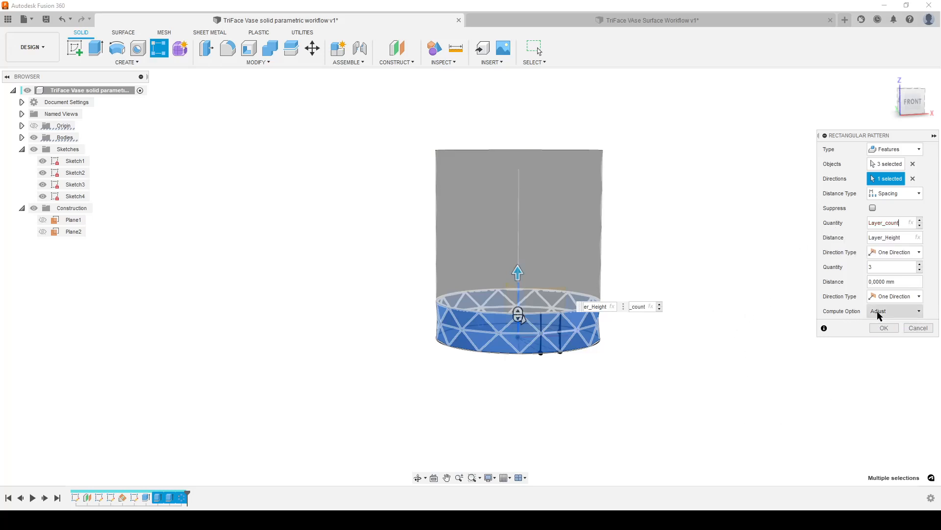
pyautogui.click(884, 329)
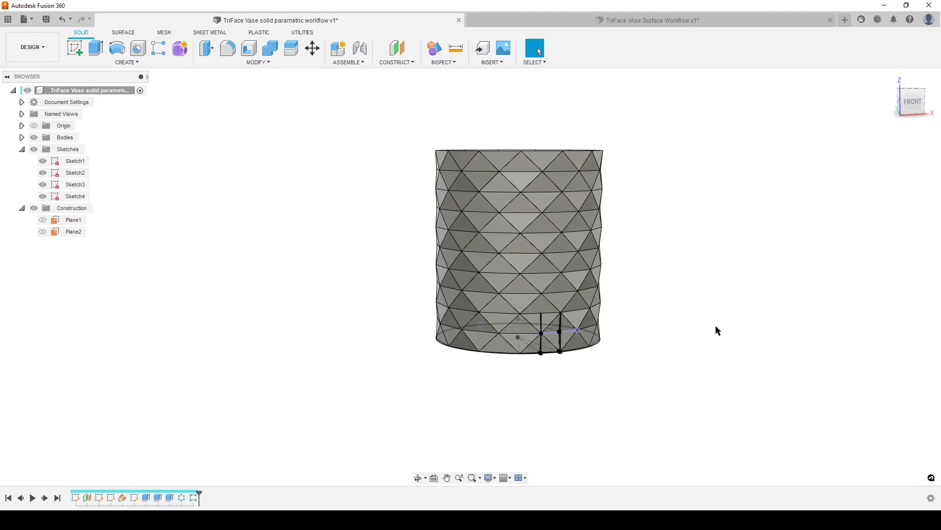
# Step: Hide Sketch1, Sketch2, Sketch3 and Sketch4 so that only the faceted body is displayed
pyautogui.click(43, 196)
pyautogui.click(43, 184)
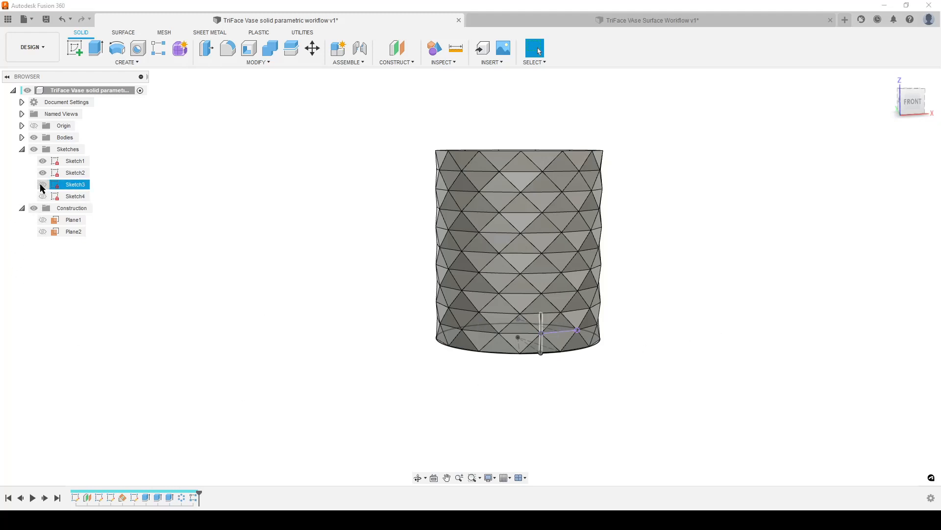
pyautogui.click(43, 173)
pyautogui.click(42, 161)
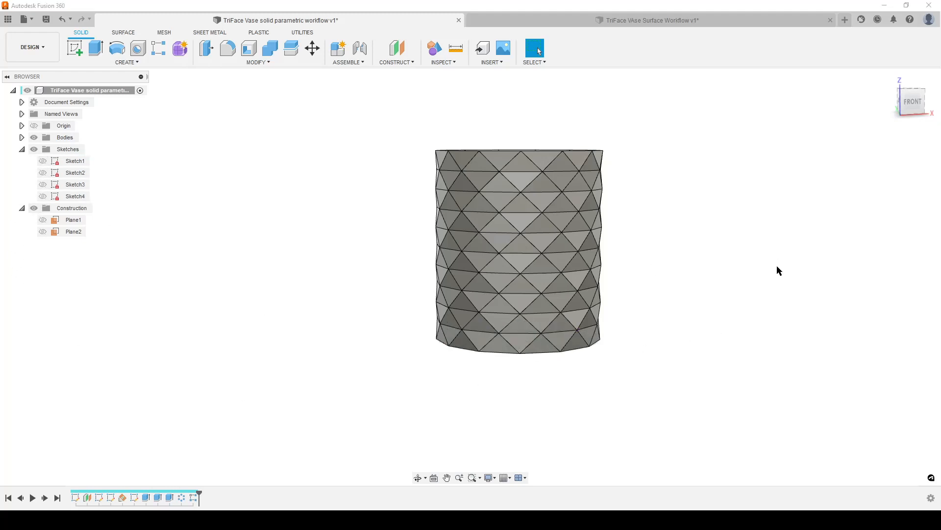
# Step: Extrude the vase's flat top face upward by Layer_Height/4, joined to the faceted body
pyautogui.press('e')
pyautogui.keyDown('shift'); pyautogui.moveTo(742, 323); pyautogui.dragTo(731, 336, button='middle'); pyautogui.keyUp('shift')
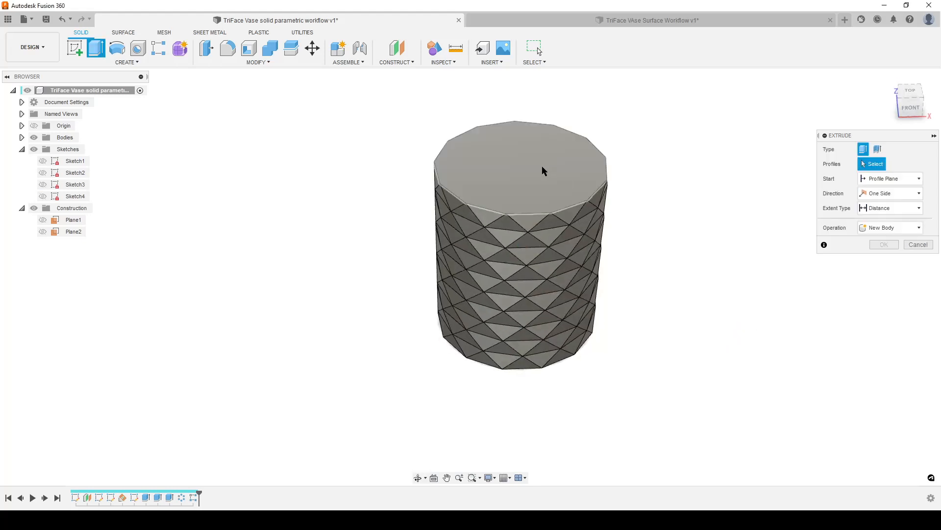
pyautogui.click(543, 166)
pyautogui.write('l')
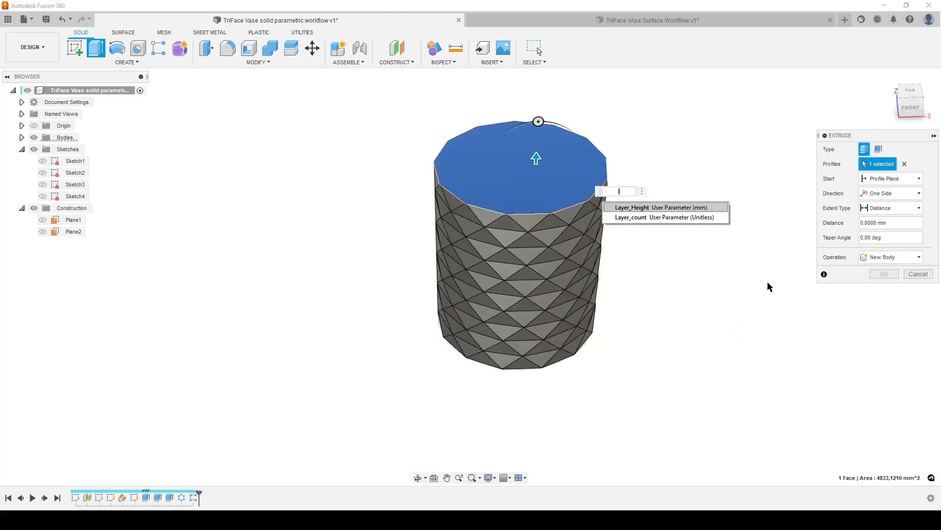
pyautogui.write('a')
pyautogui.press('Return')
pyautogui.write('/4')
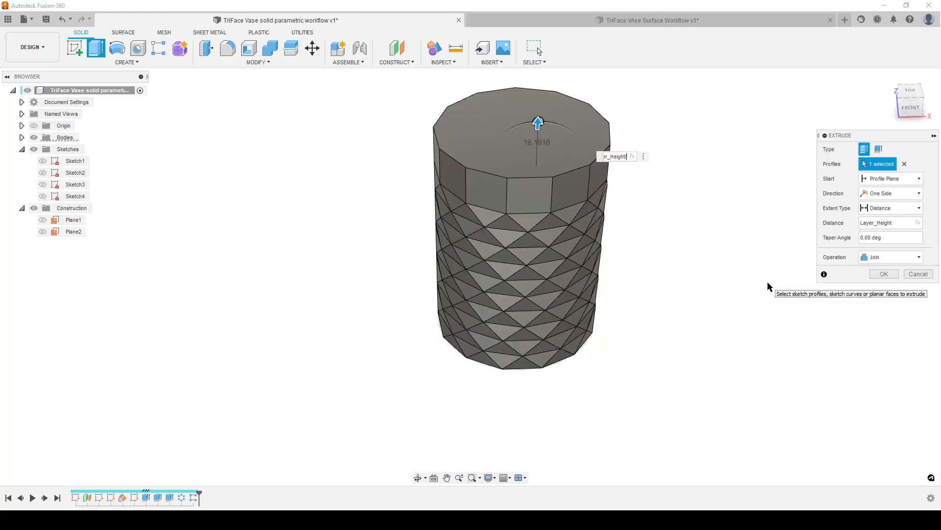
pyautogui.press('Return')
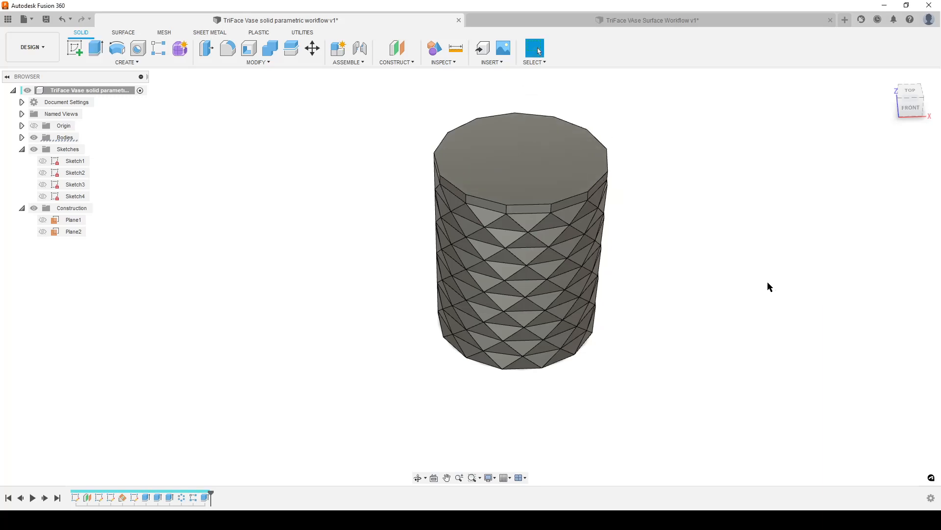
# Step: Extrude the vase's flat bottom face downward by Layer_Height/4, joined to the body
pyautogui.press('e')
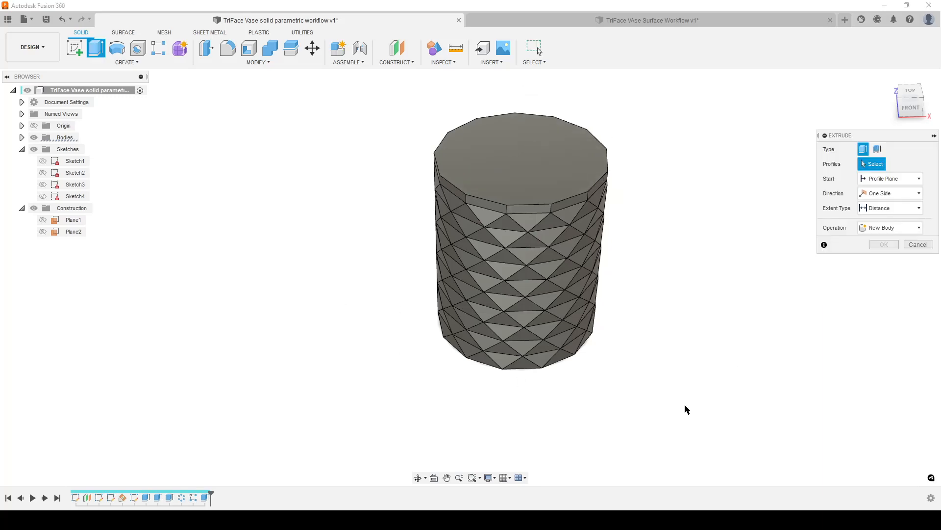
pyautogui.keyDown('shift'); pyautogui.moveTo(684, 404); pyautogui.dragTo(552, 304, button='middle'); pyautogui.keyUp('shift')
pyautogui.click(552, 304)
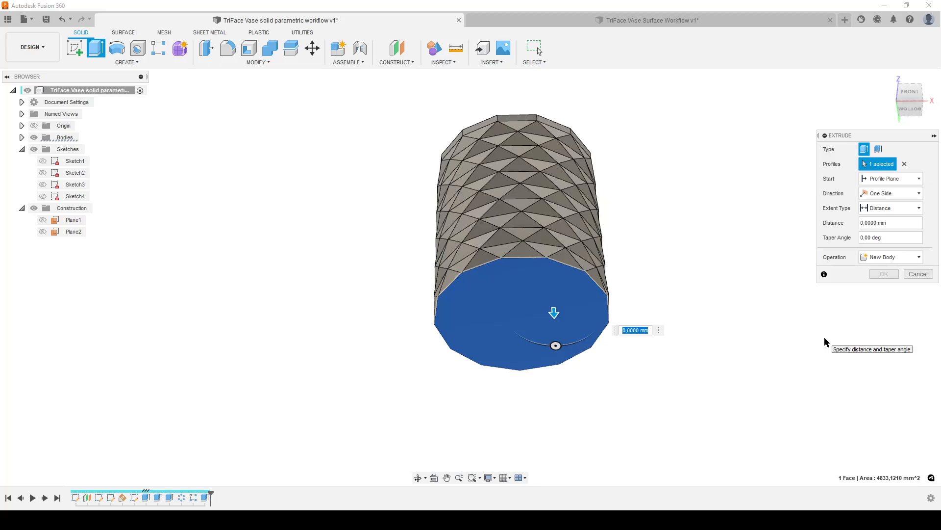
pyautogui.write('(a')
pyautogui.press('Return')
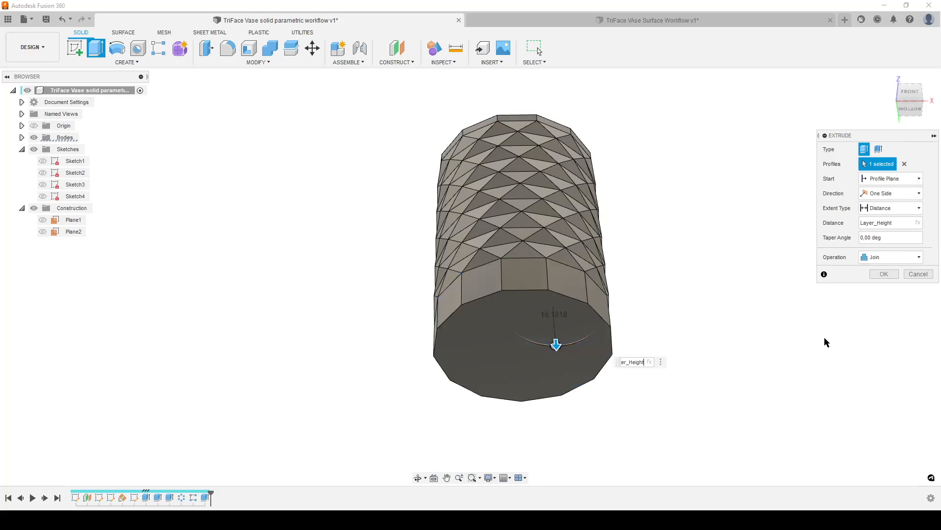
pyautogui.write('/4')
pyautogui.press('Return')
pyautogui.press('Return')
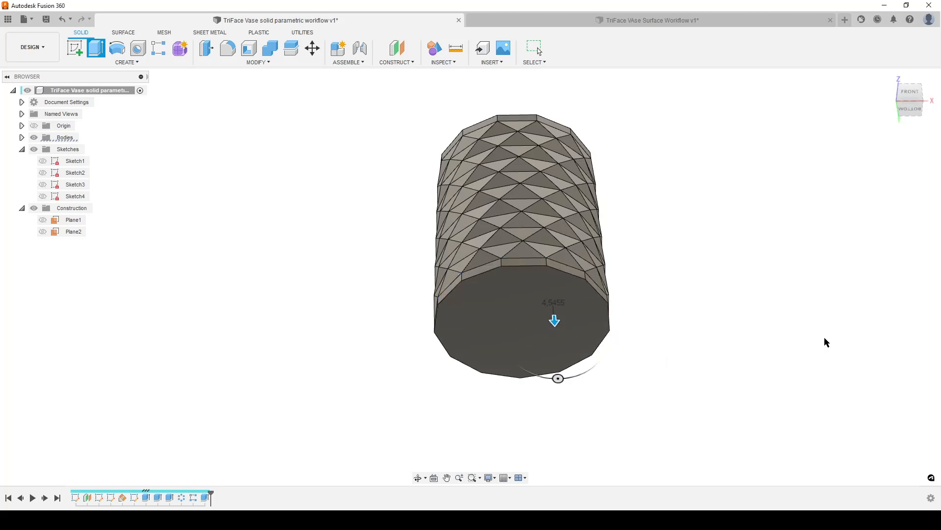
# Step: Measure the distance between the vase's bottom and top faces and compare it with the Vase_Height parameter
pyautogui.keyDown('shift'); pyautogui.moveTo(700, 320); pyautogui.dragTo(684, 349, button='middle'); pyautogui.keyUp('shift')
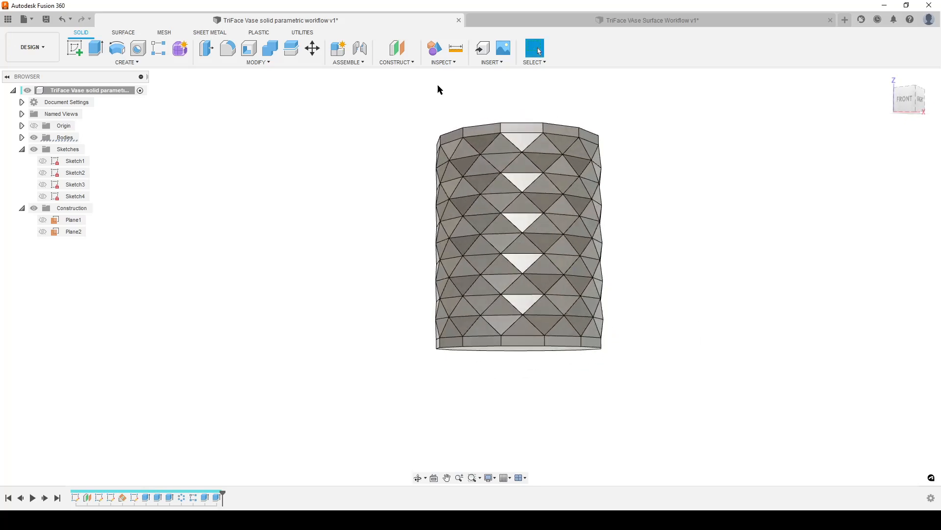
pyautogui.click(457, 49)
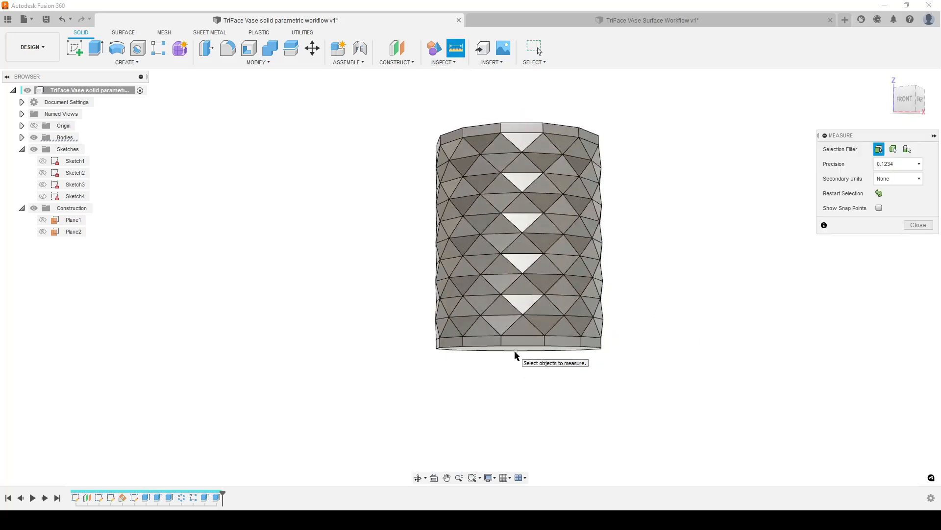
pyautogui.keyDown('shift'); pyautogui.moveTo(510, 86); pyautogui.dragTo(581, 165, button='middle'); pyautogui.keyUp('shift')
pyautogui.click(537, 329)
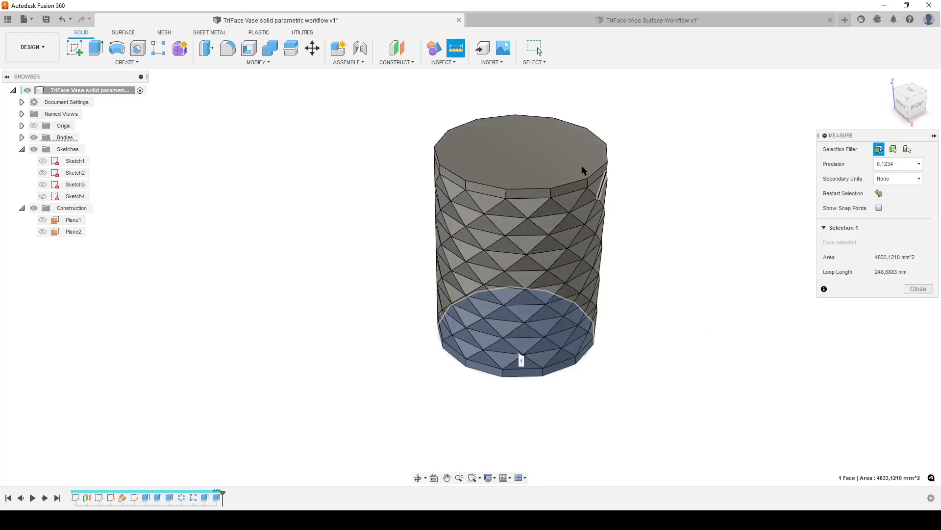
pyautogui.click(526, 151)
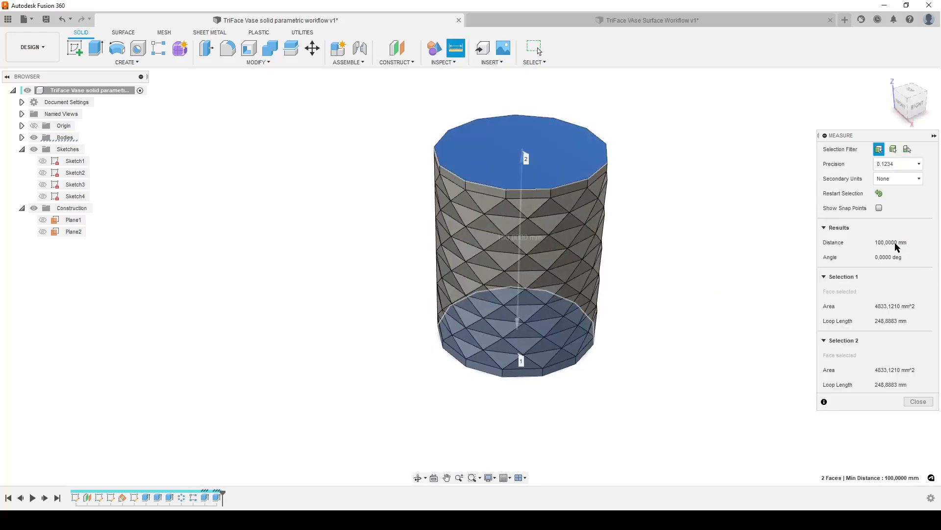
pyautogui.click(249, 62)
pyautogui.click(242, 290)
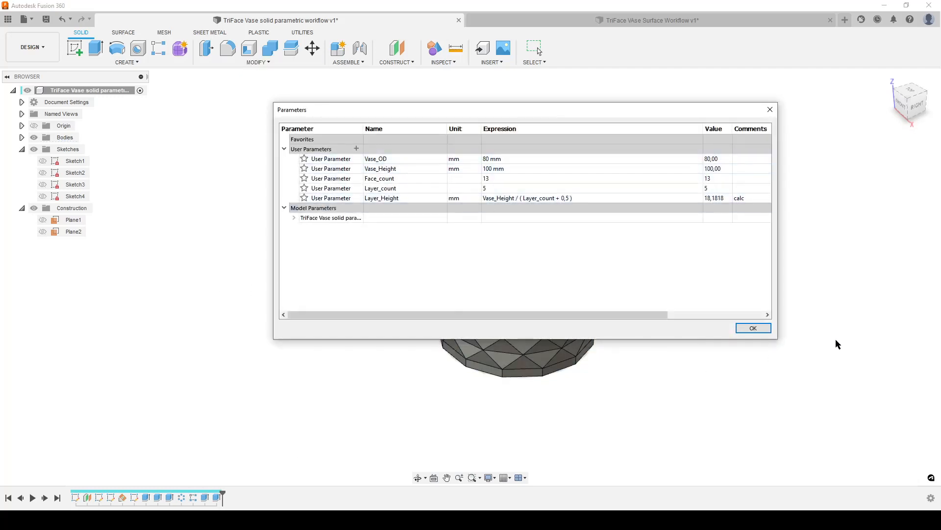
pyautogui.click(753, 328)
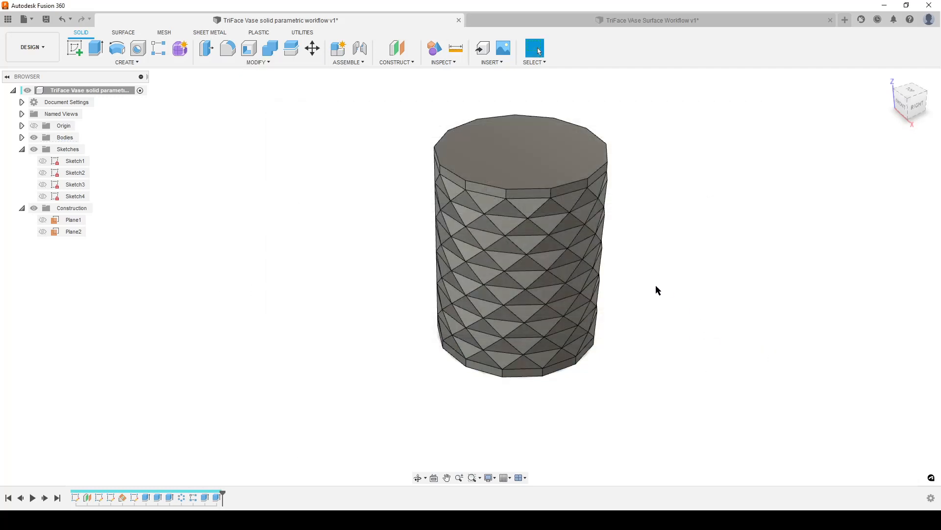
# Step: Add a user parameter named Vase_wall in mm with the expression 0,8
pyautogui.click(258, 63)
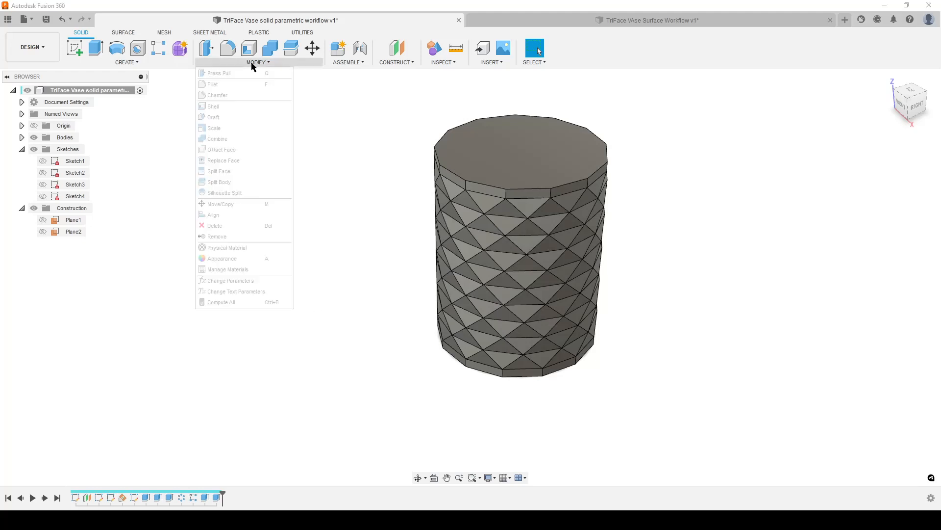
pyautogui.click(249, 284)
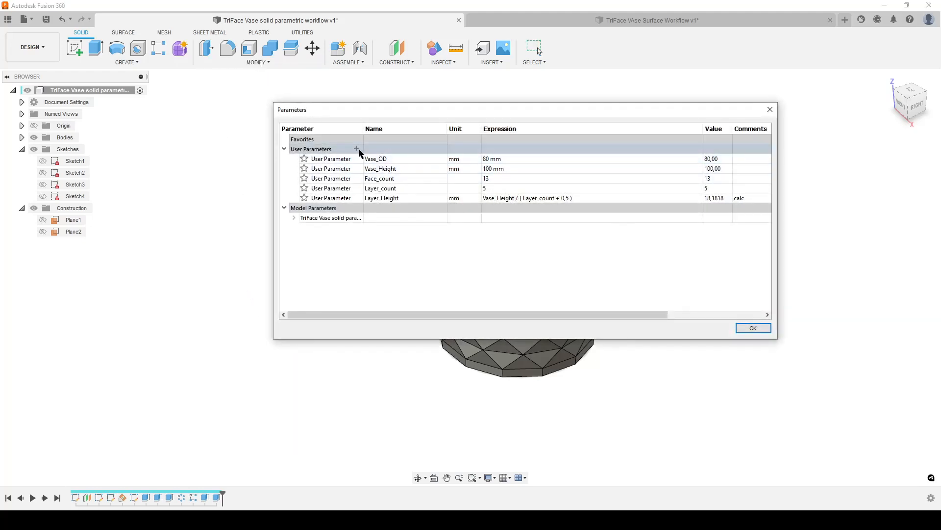
pyautogui.click(357, 148)
pyautogui.write('Va')
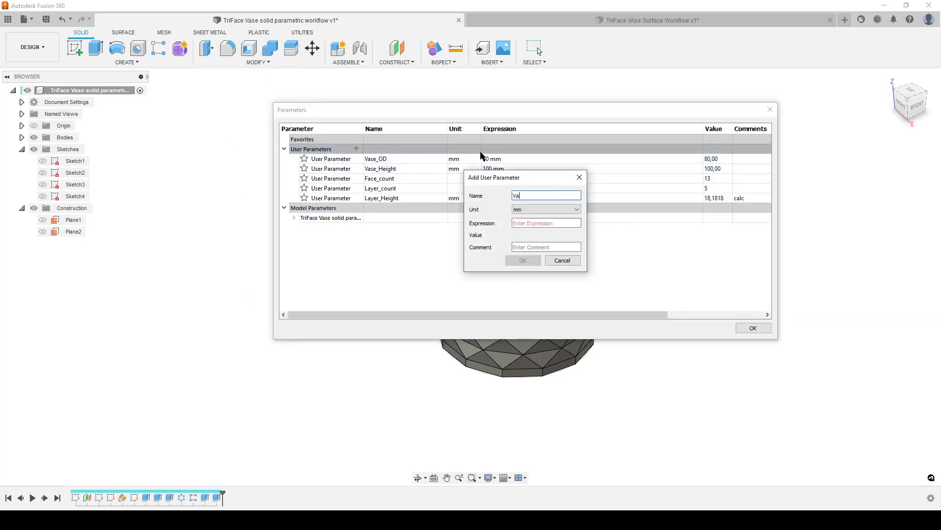
pyautogui.write('se_wall')
pyautogui.click(539, 223)
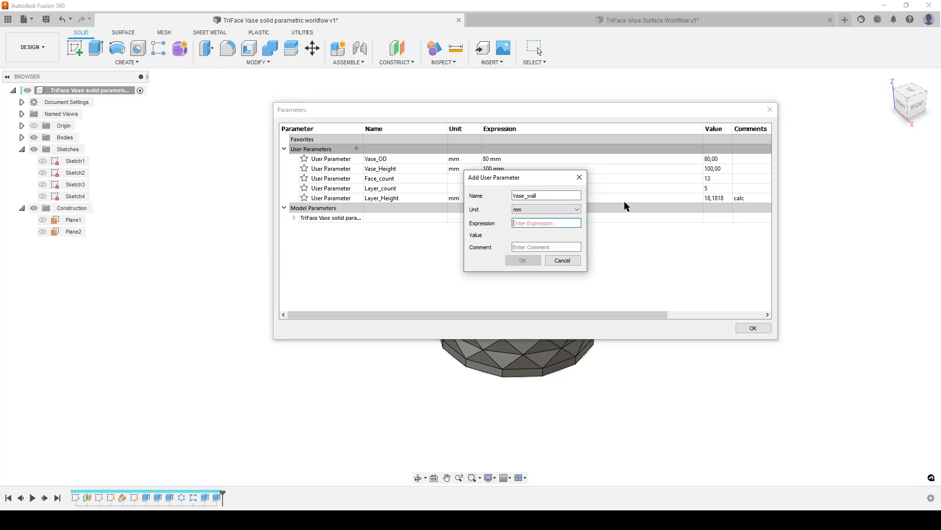
pyautogui.write('0,8')
pyautogui.click(520, 261)
pyautogui.click(757, 328)
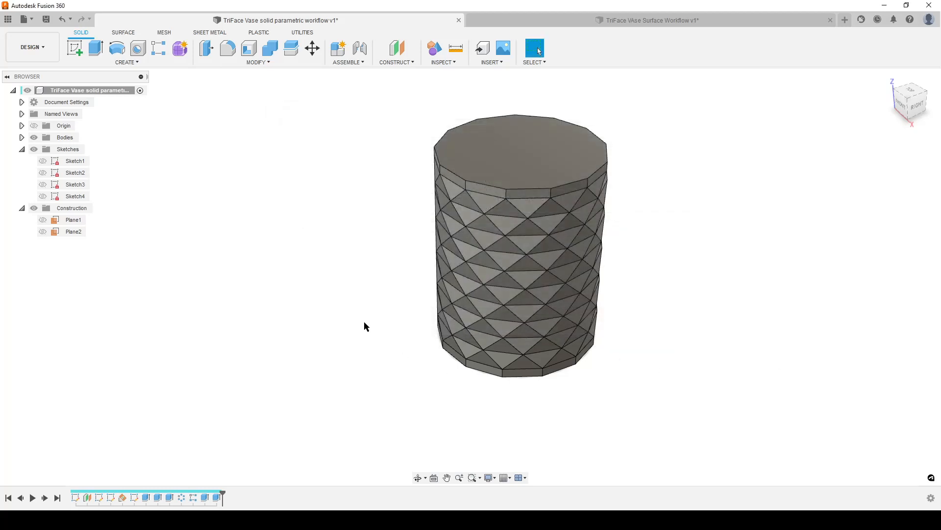
# Step: Shell the vase body from its top face with an inside thickness of Vase_wall
pyautogui.write('s')
pyautogui.write('she')
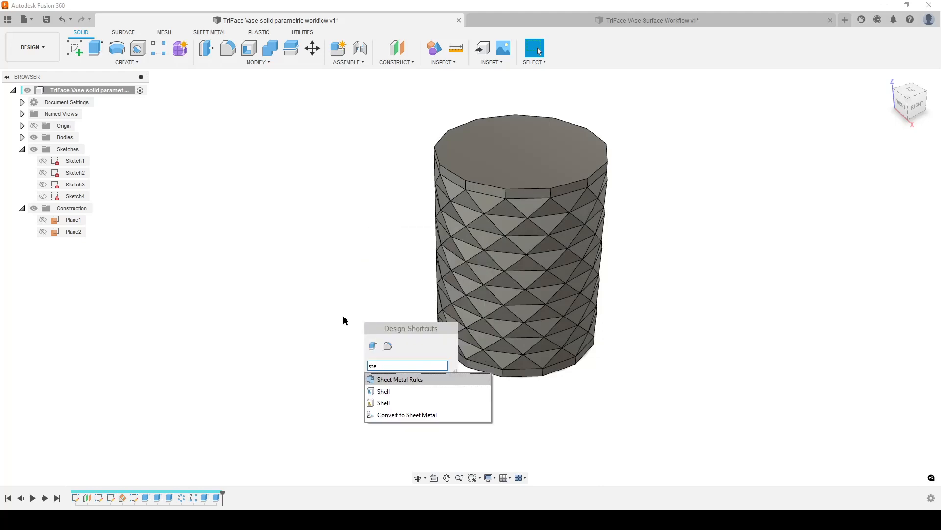
pyautogui.click(386, 392)
pyautogui.click(547, 159)
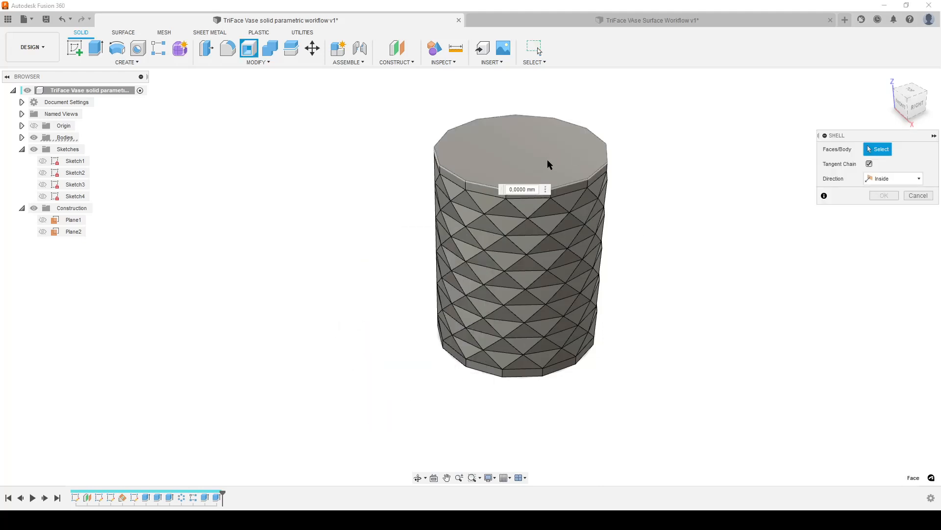
pyautogui.write('wa')
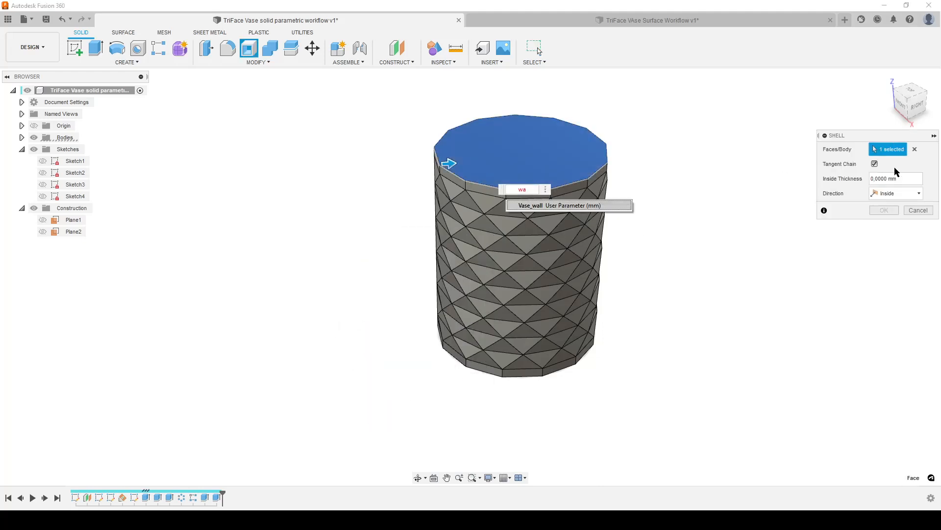
pyautogui.press('Return')
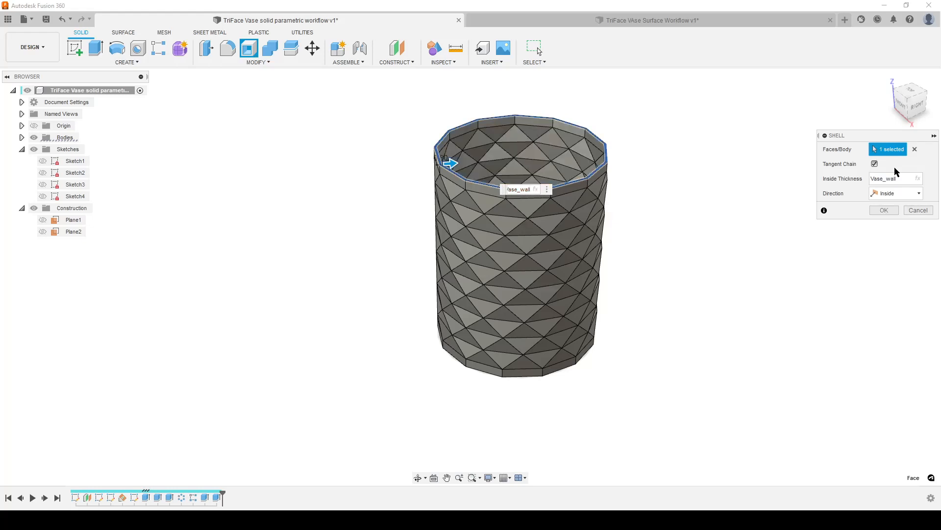
pyautogui.press('Return')
# Step: With the parameter table placed clear of the vase, set Vase_Height to 70 mm and Layer_count to 4
pyautogui.moveTo(687, 271); pyautogui.dragTo(528, 310, button='middle')
pyautogui.scroll(3, 646, 303)
pyautogui.scroll(-3, 645, 303)
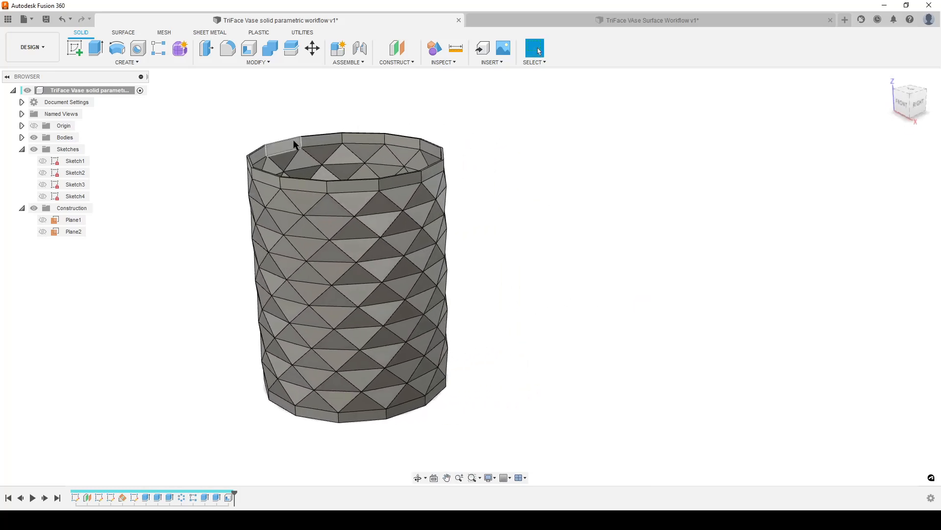
pyautogui.click(258, 62)
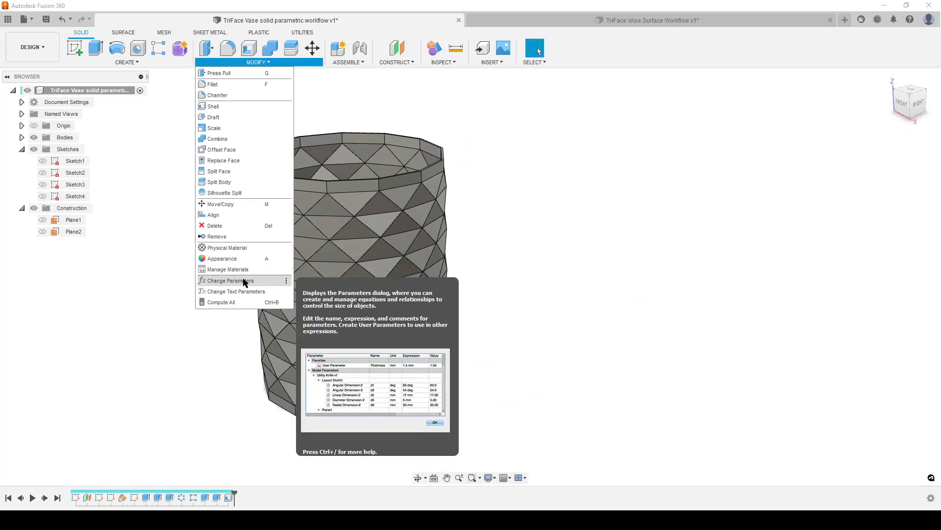
pyautogui.click(243, 280)
pyautogui.moveTo(398, 108); pyautogui.dragTo(684, 105)
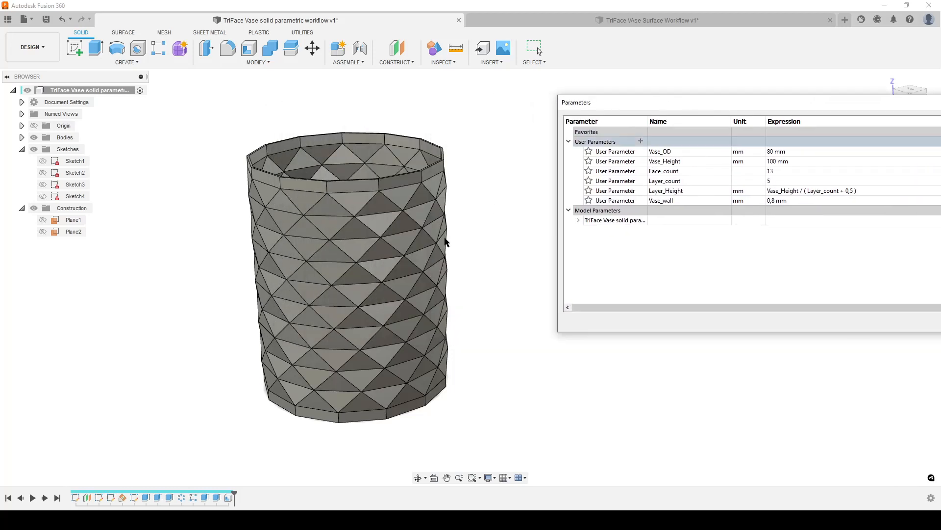
pyautogui.moveTo(478, 379); pyautogui.dragTo(514, 364, button='middle')
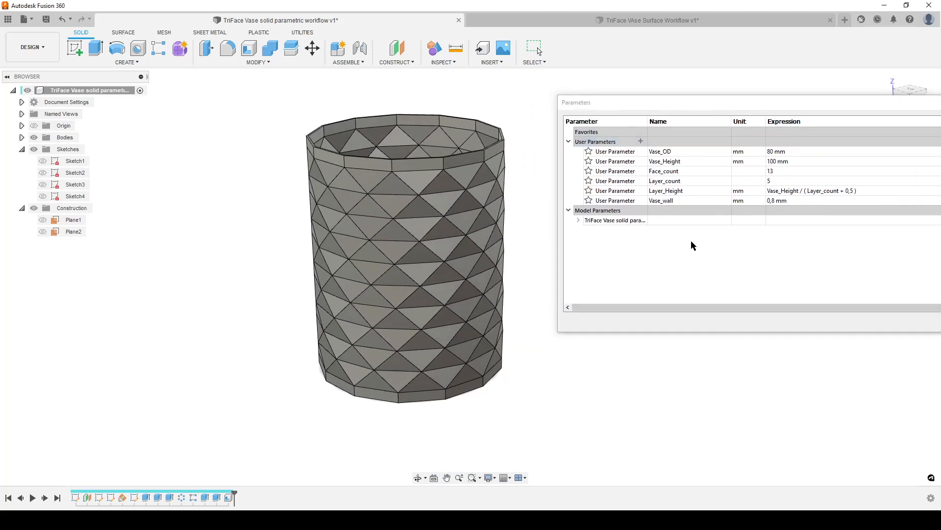
pyautogui.click(777, 161)
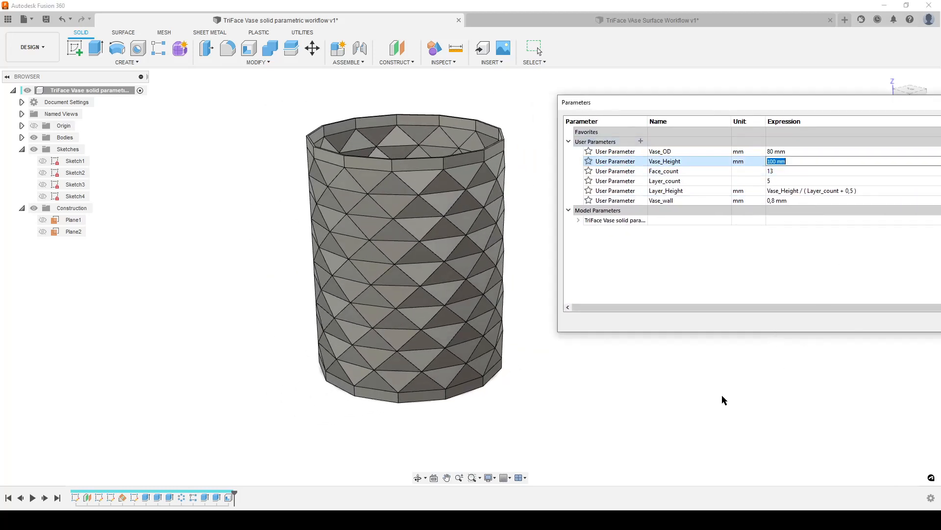
pyautogui.write('70')
pyautogui.press('Return')
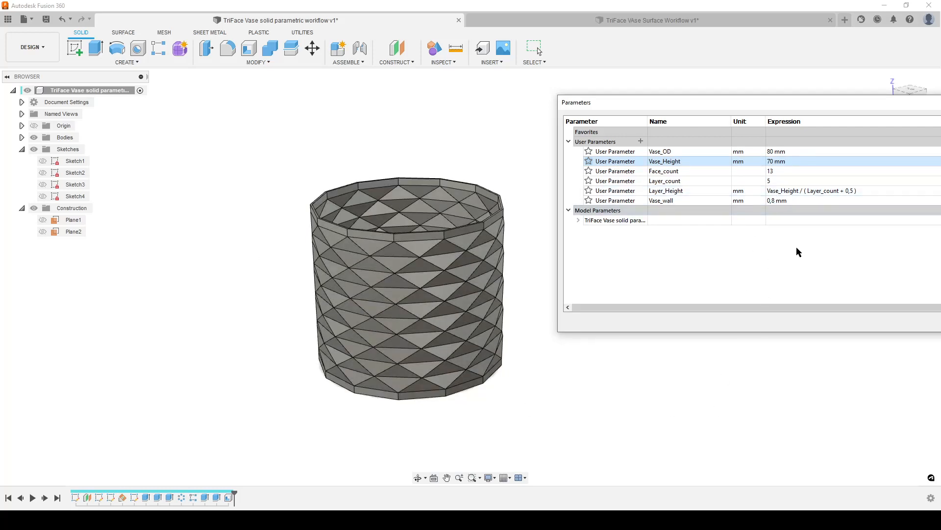
pyautogui.click(781, 182)
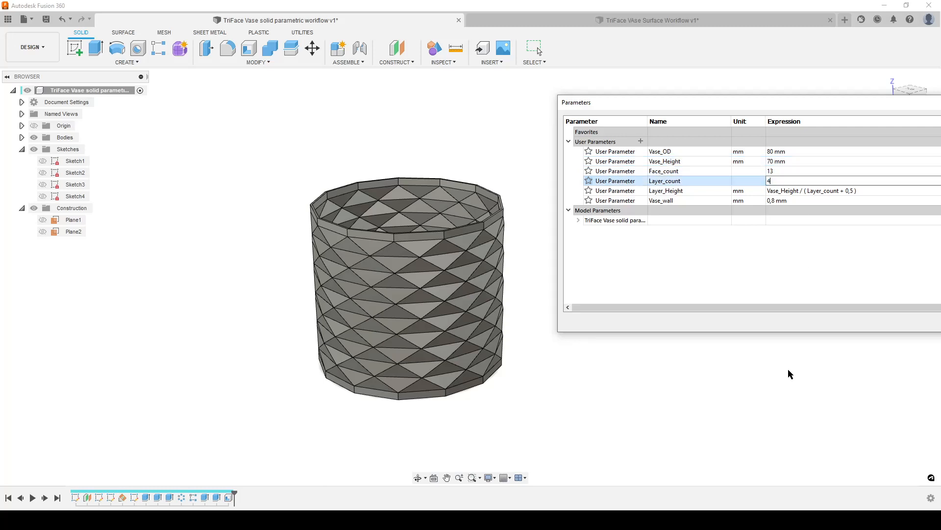
pyautogui.press('Return')
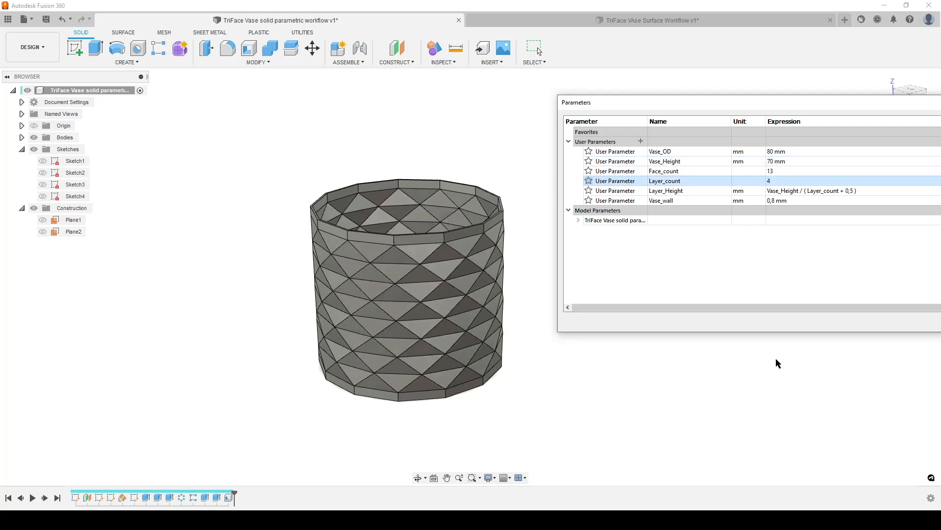
# Step: Set the user parameters Face_count to 15 and Layer_count to 7
pyautogui.click(784, 171)
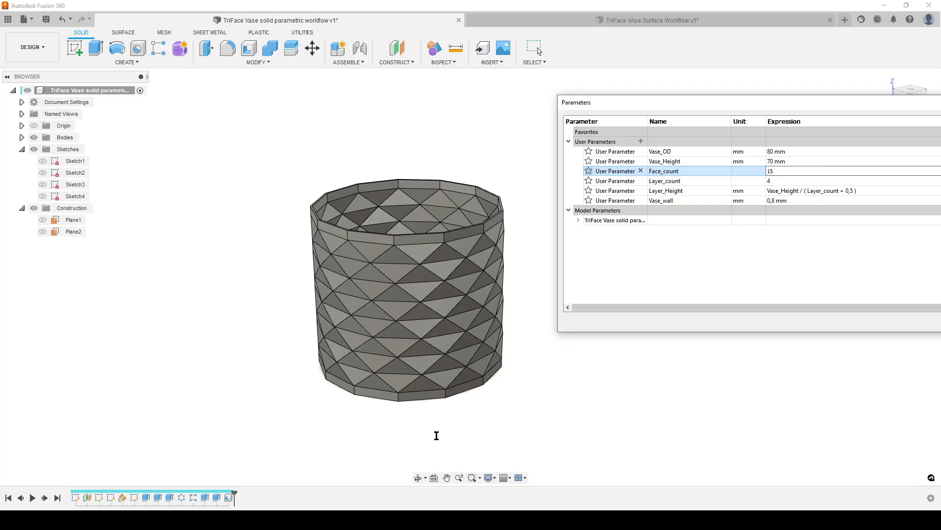
pyautogui.press('Return')
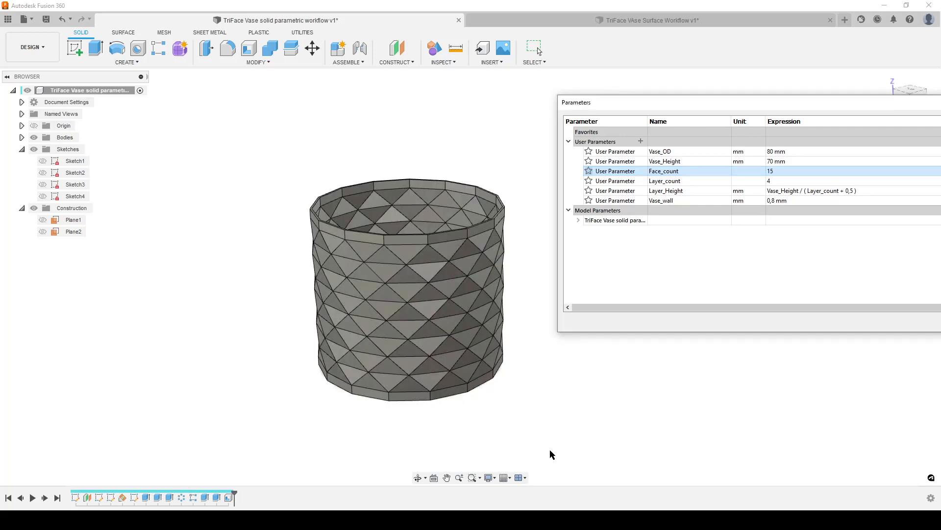
pyautogui.click(791, 181)
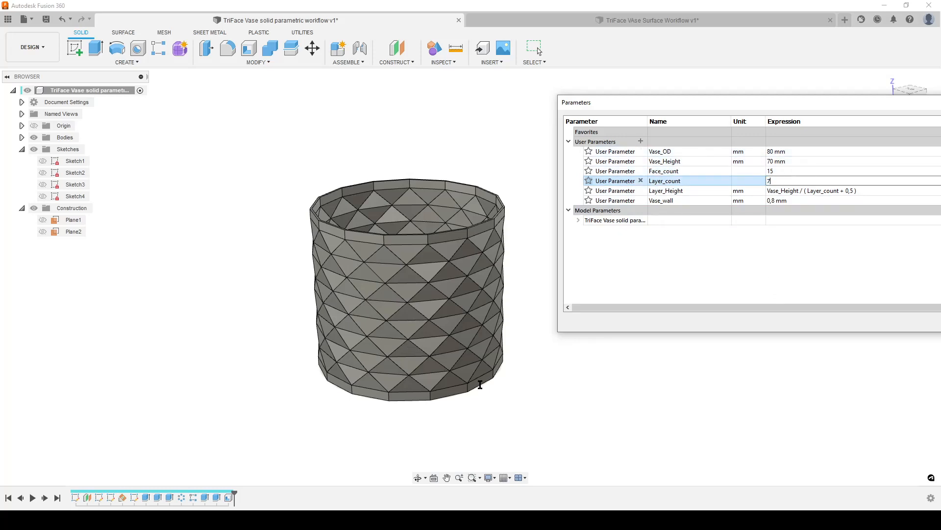
pyautogui.press('Return')
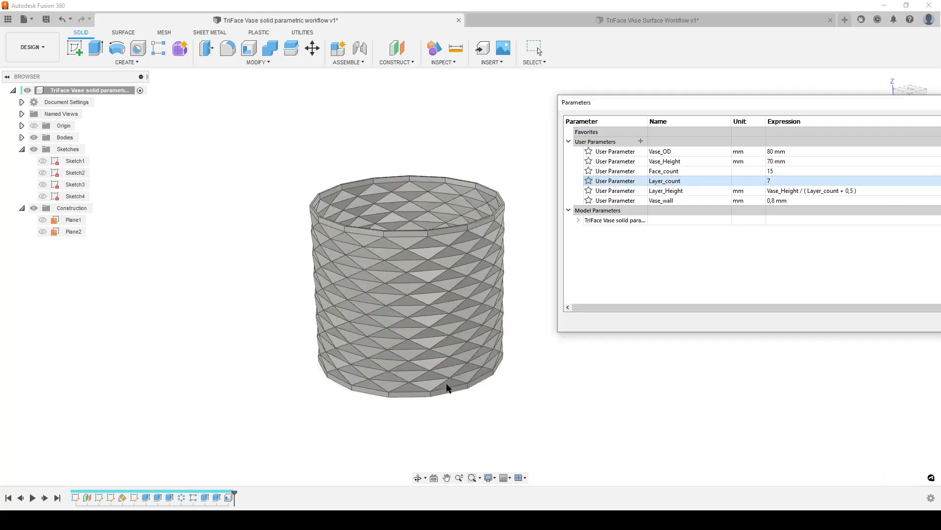
# Step: Set the user parameter Vase_OD to 120 mm and close the parameter table
pyautogui.click(785, 150)
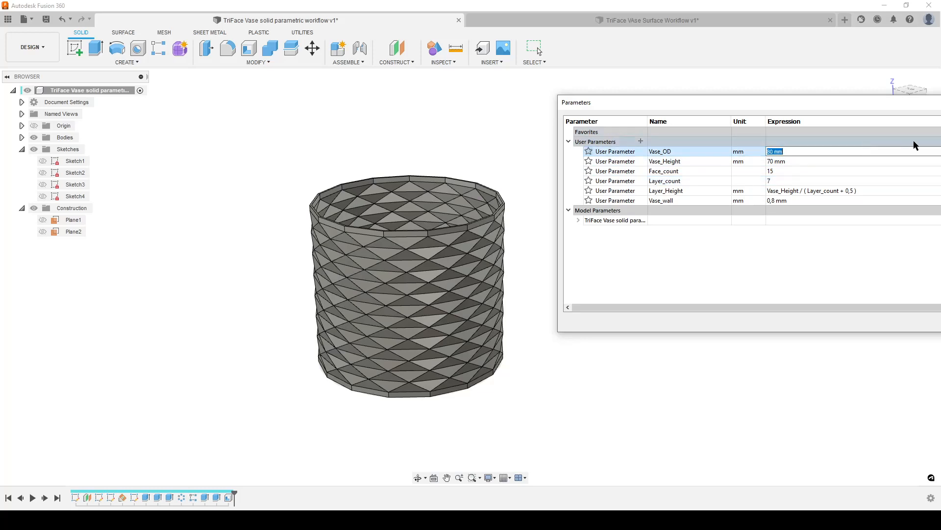
pyautogui.write('120')
pyautogui.click(558, 366)
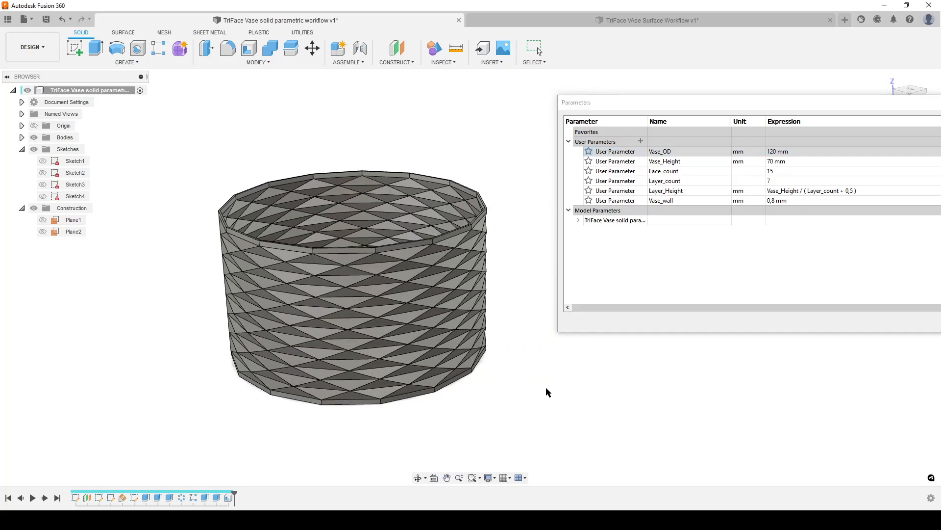
pyautogui.keyDown('shift'); pyautogui.moveTo(546, 387); pyautogui.dragTo(516, 403, button='middle'); pyautogui.keyUp('shift')
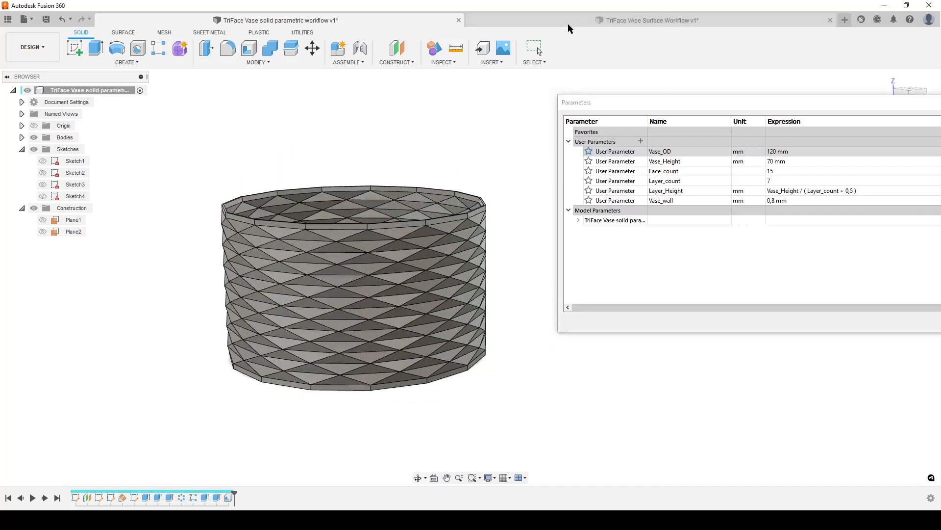
pyautogui.moveTo(841, 105); pyautogui.dragTo(454, 116)
pyautogui.click(652, 333)
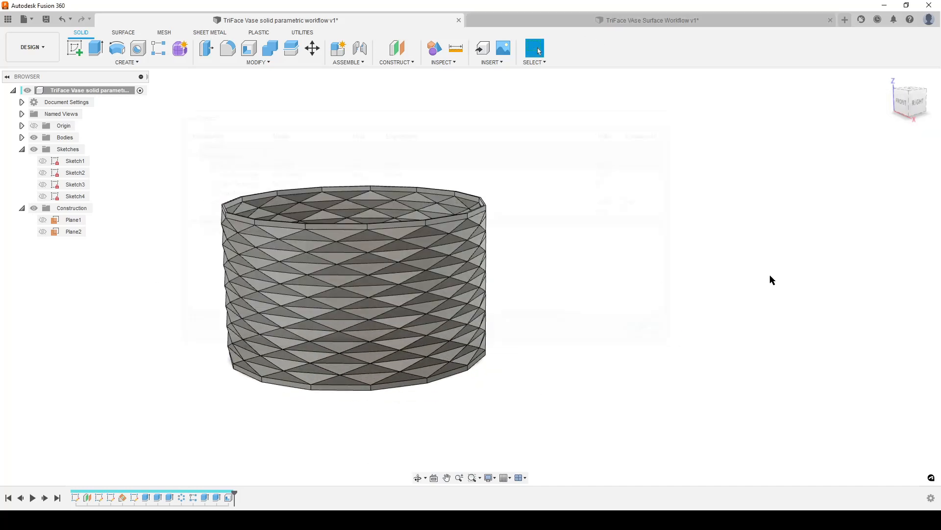
# Step: Compare the vase in the TriFace VAse Surface Workflow document with the one in the TriFace Vase solid parametric workflow document
pyautogui.click(626, 23)
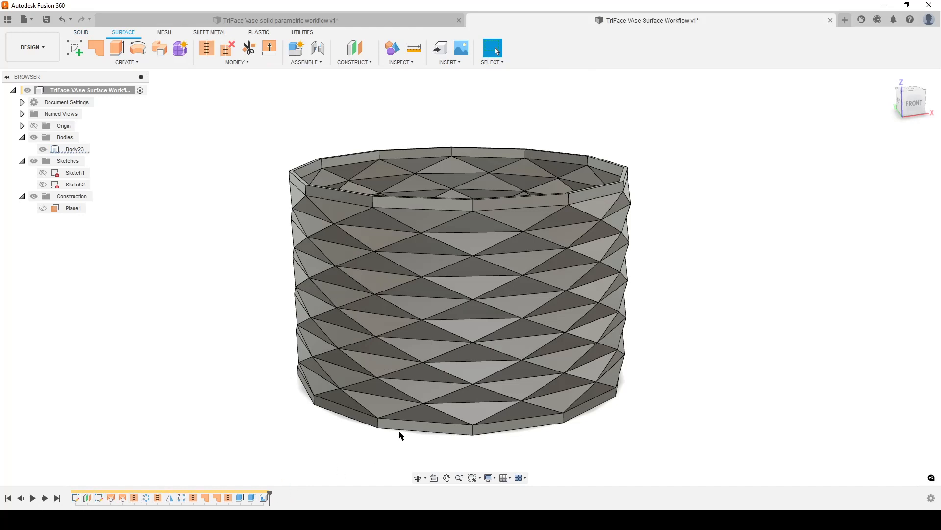
pyautogui.click(426, 22)
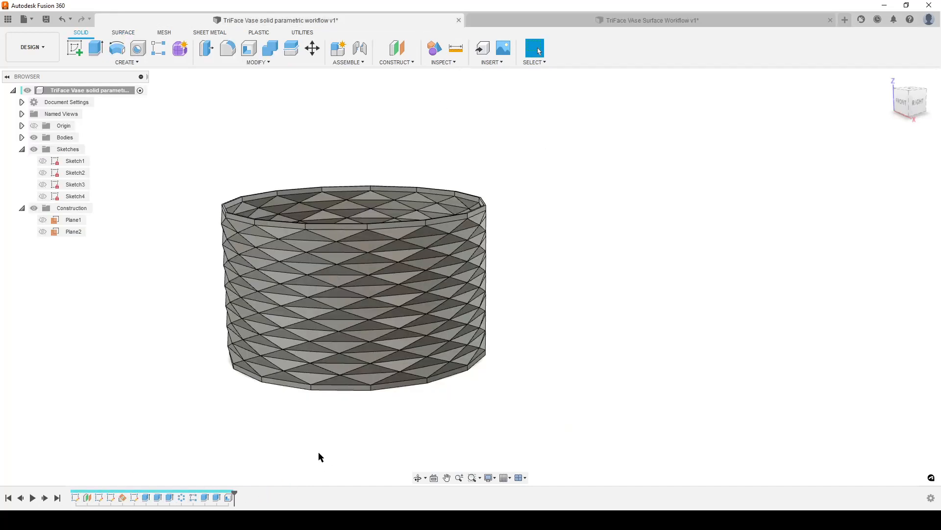
pyautogui.moveTo(441, 374); pyautogui.dragTo(545, 385, button='middle')
pyautogui.scroll(3, 732, 339)
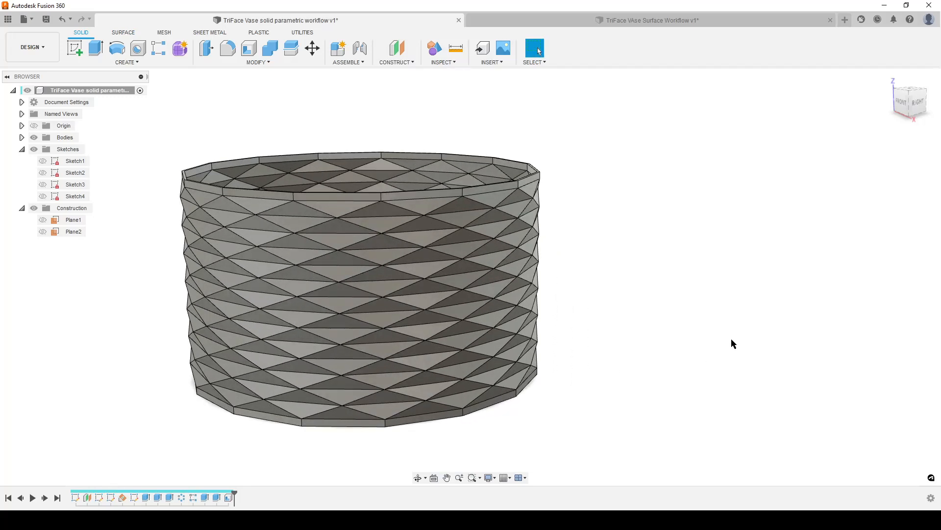
pyautogui.moveTo(731, 338); pyautogui.dragTo(768, 350, button='middle')
pyautogui.scroll(-2, 779, 333)
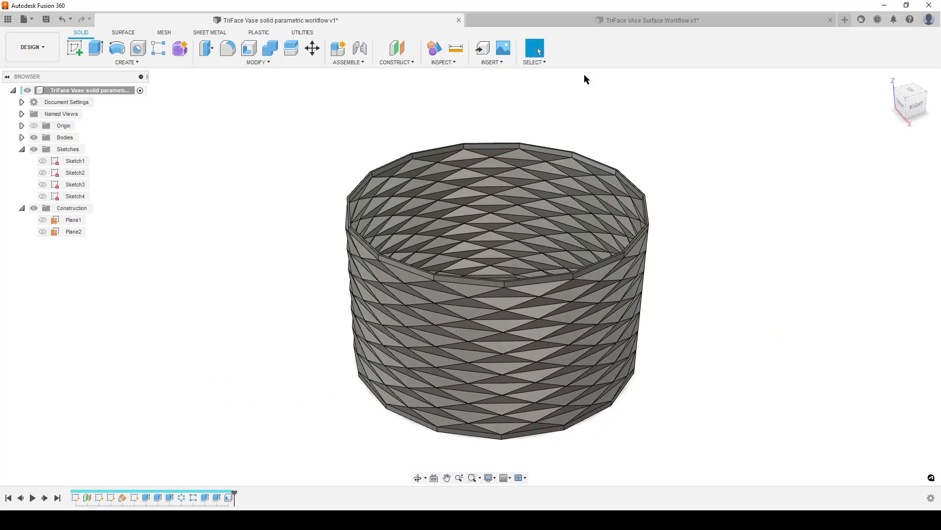
pyautogui.click(547, 20)
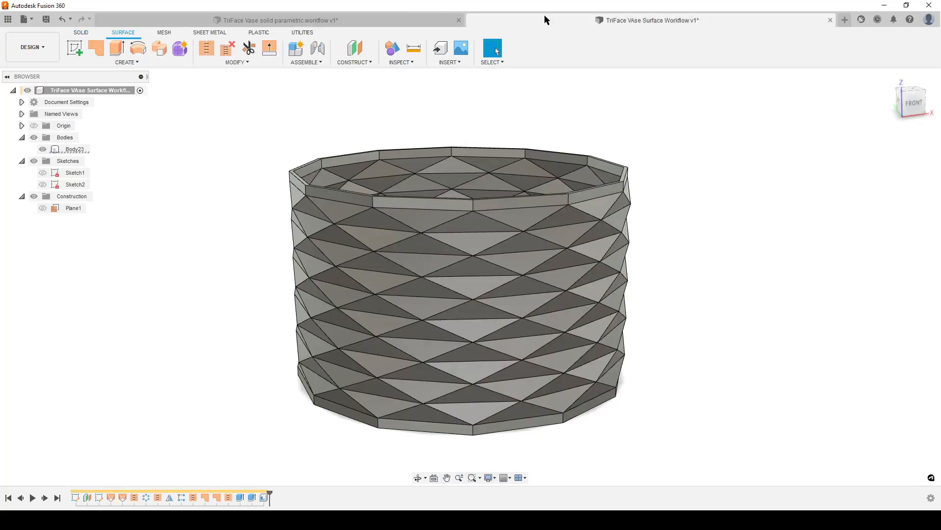
pyautogui.moveTo(769, 307)
pyautogui.keyDown('shift'); pyautogui.mouseDown(button='middle')
pyautogui.moveTo(727, 279)
pyautogui.moveTo(732, 311)
pyautogui.moveTo(781, 300)
pyautogui.mouseUp(button='middle'); pyautogui.keyUp('shift')
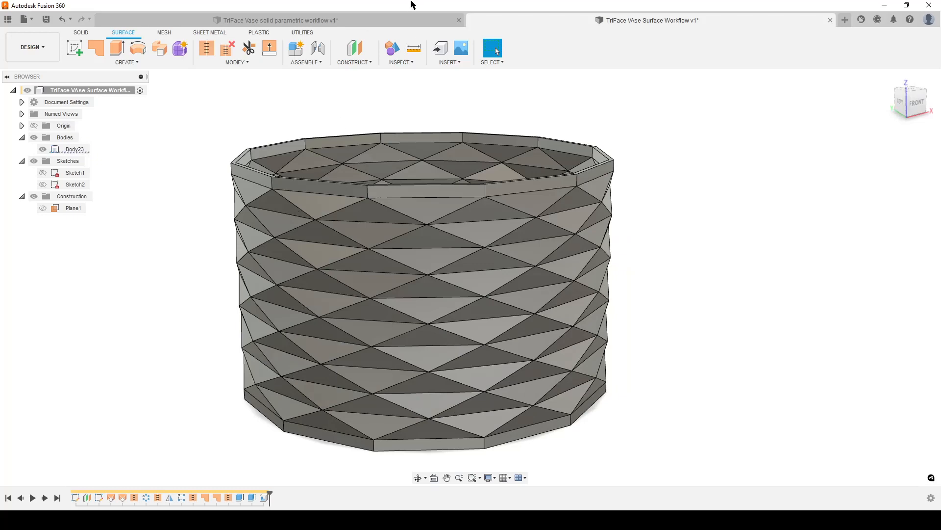
pyautogui.click(405, 19)
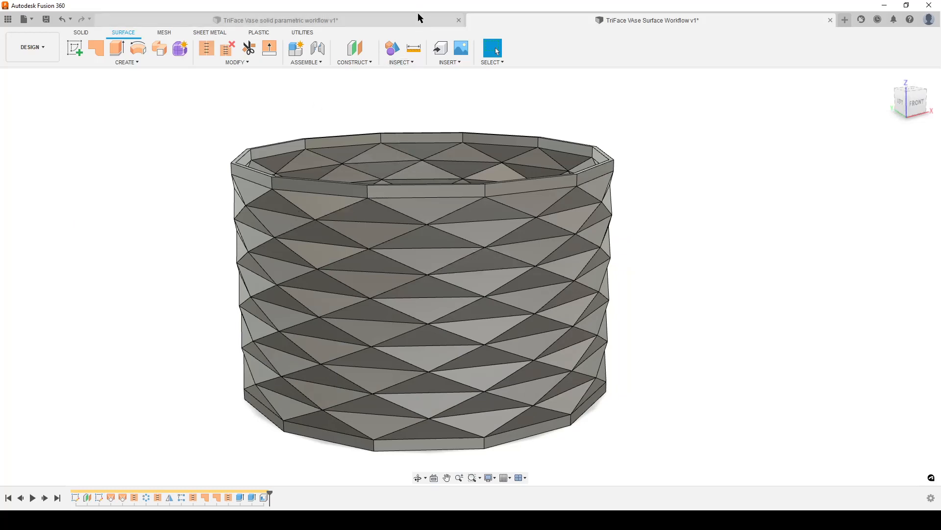
pyautogui.keyDown('shift'); pyautogui.moveTo(717, 358); pyautogui.dragTo(681, 335, button='middle'); pyautogui.keyUp('shift')
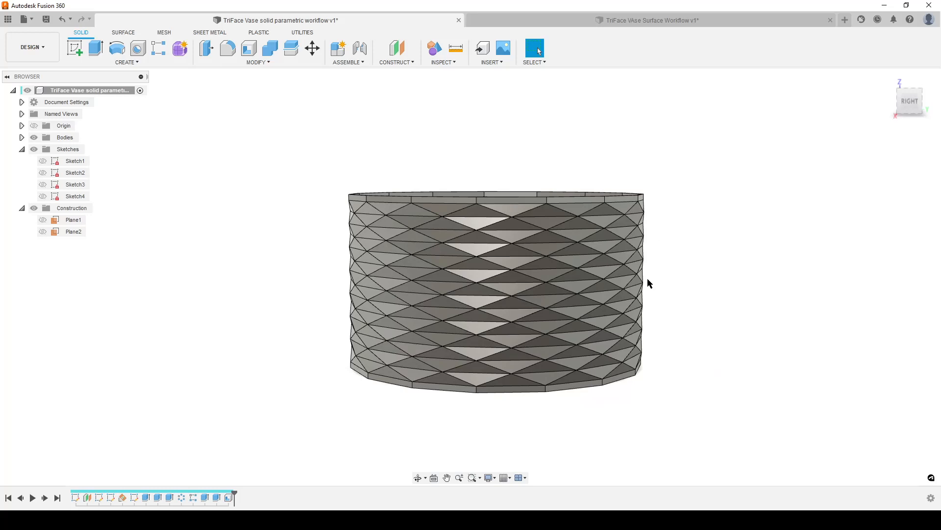